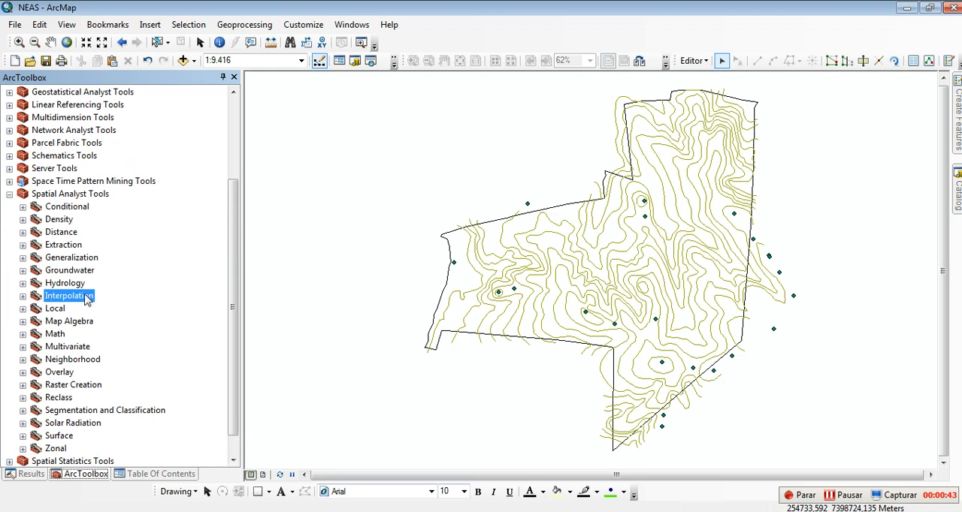
# Step: Open the Topo to Raster tool from the Spatial Analyst interpolation tools and show the map's layer list beside it
pyautogui.click(22, 296)
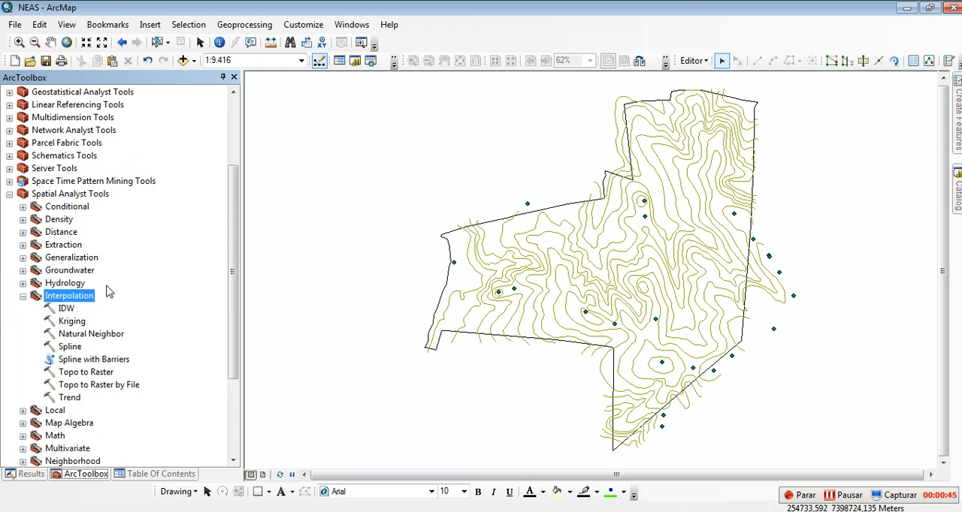
pyautogui.click(83, 300)
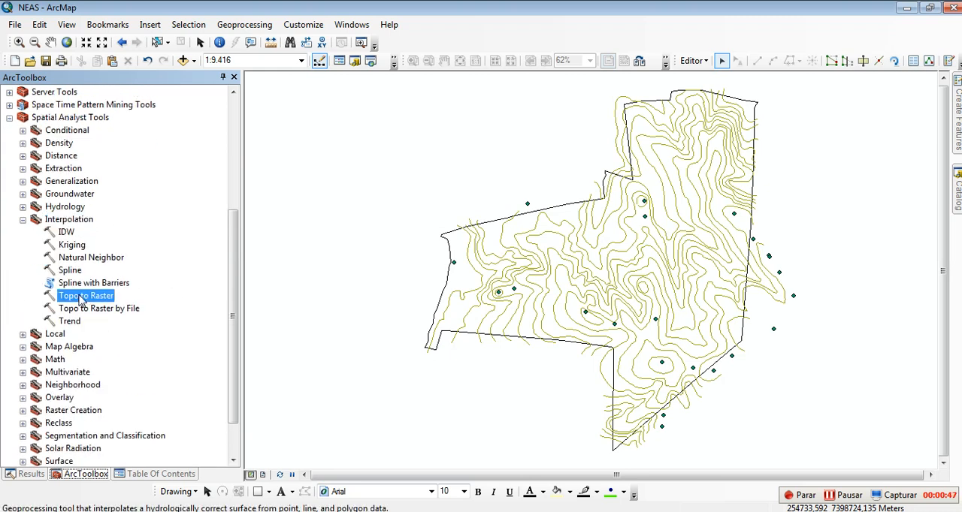
pyautogui.doubleClick(67, 300)
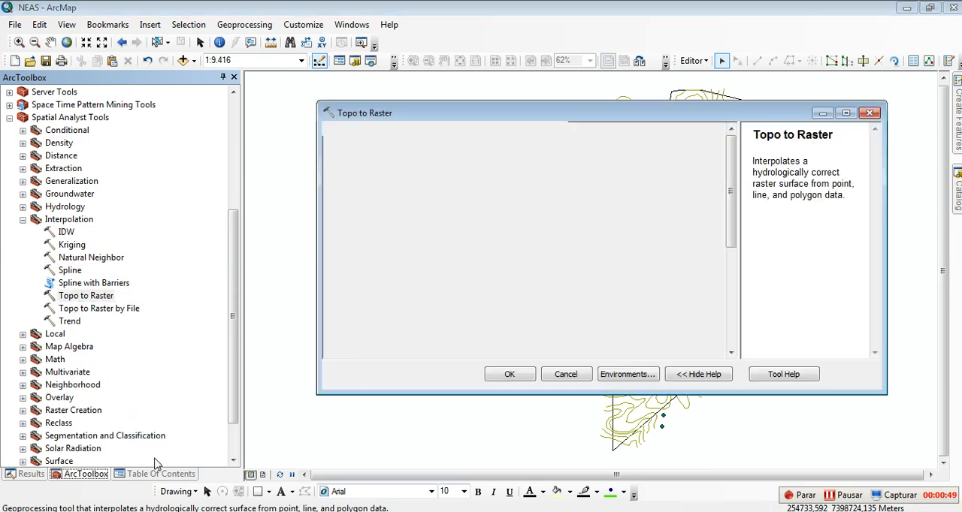
pyautogui.click(160, 474)
pyautogui.moveTo(436, 114); pyautogui.dragTo(401, 134)
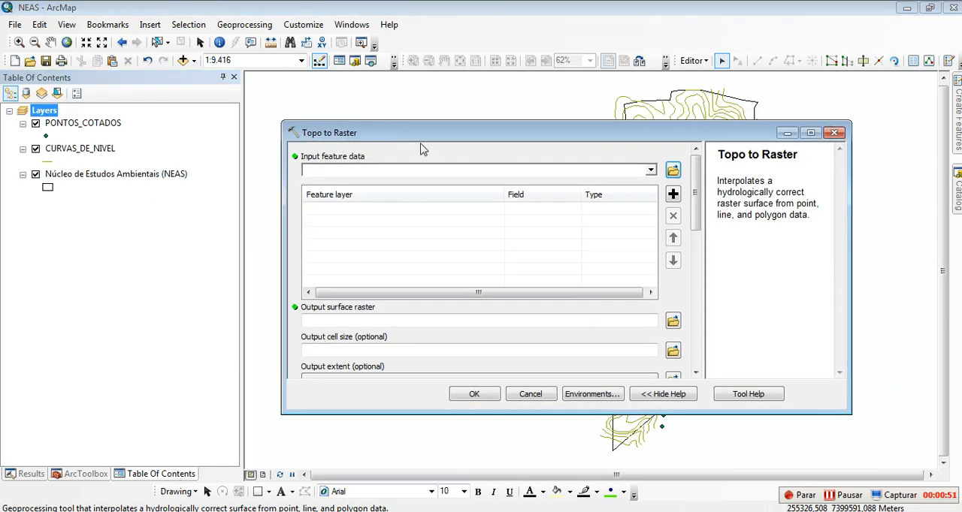
# Step: Add PONTOS_COTADOS, CURVAS_DE_NIVEL and Núcleo de Estudos Ambientais (NEAS) as input feature data
pyautogui.click(650, 170)
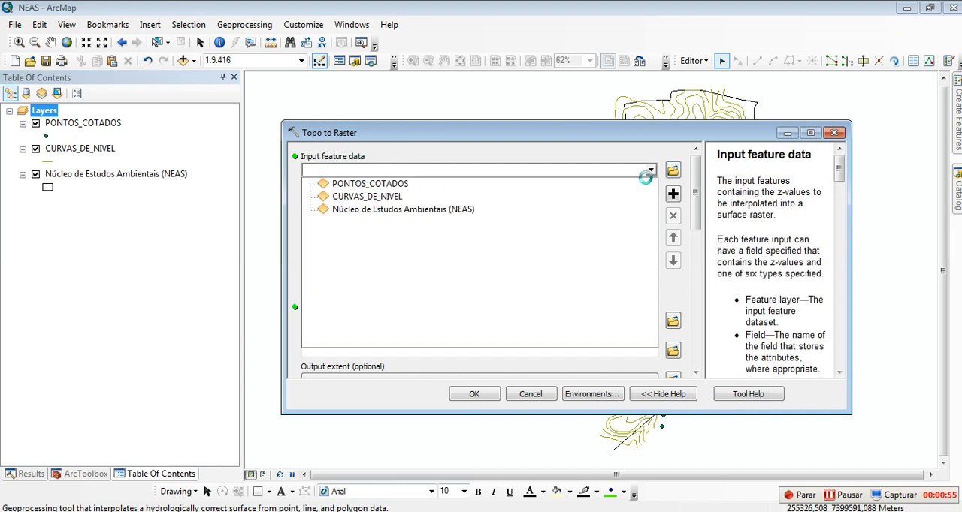
pyautogui.click(363, 184)
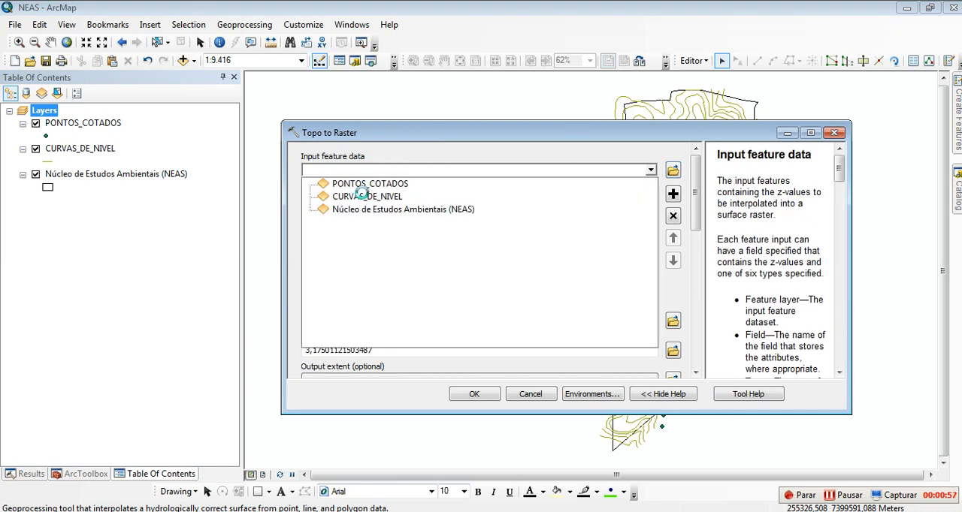
pyautogui.click(364, 196)
pyautogui.click(650, 170)
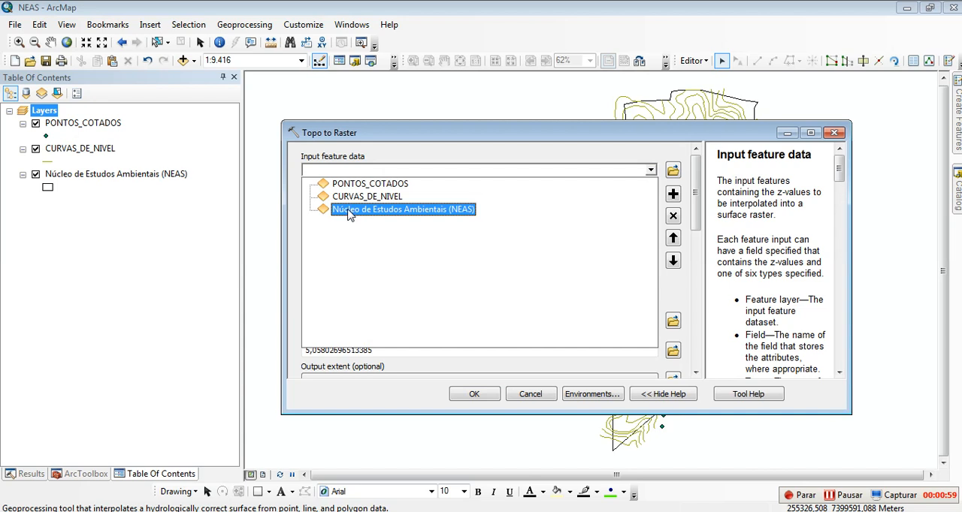
pyautogui.click(347, 212)
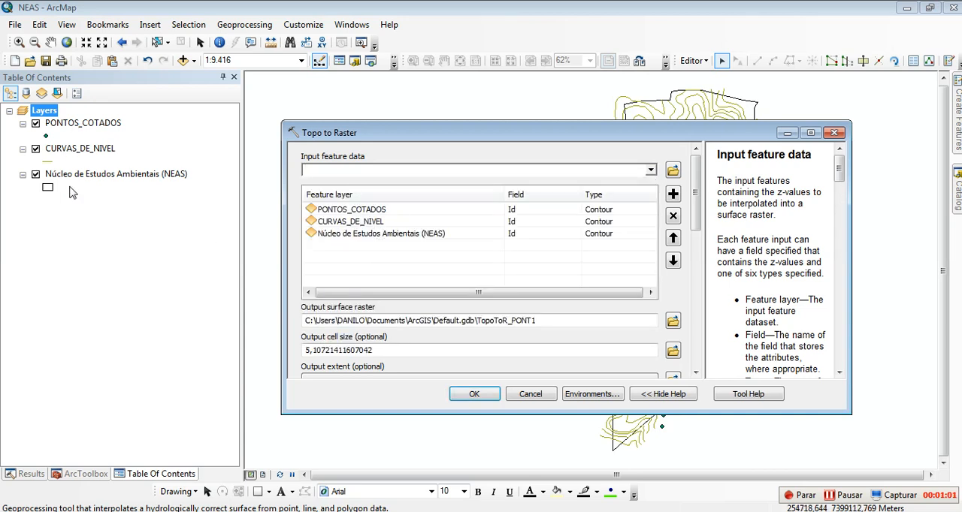
# Step: Check the field choices of the point and contour inputs, and inspect the Id column in the PONTOS_COTADOS attribute table
pyautogui.click(513, 210)
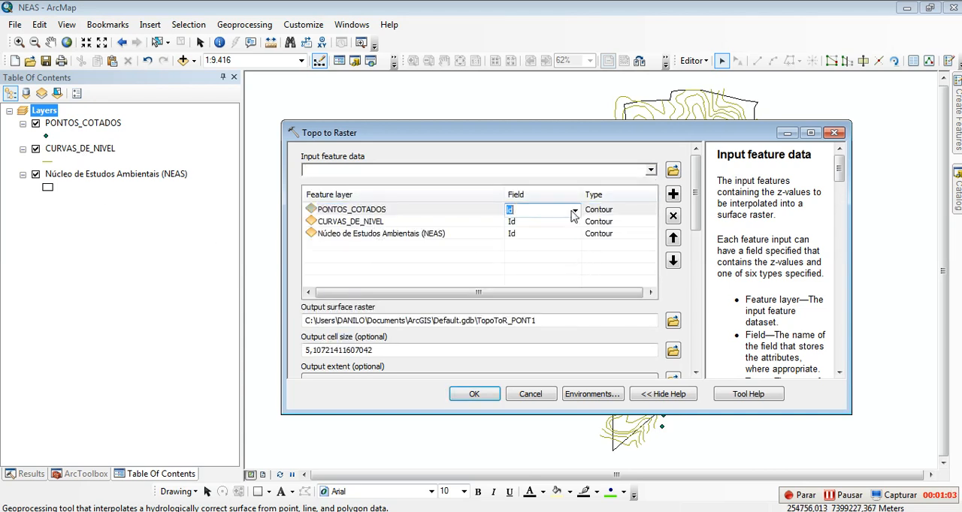
pyautogui.click(528, 221)
pyautogui.click(574, 223)
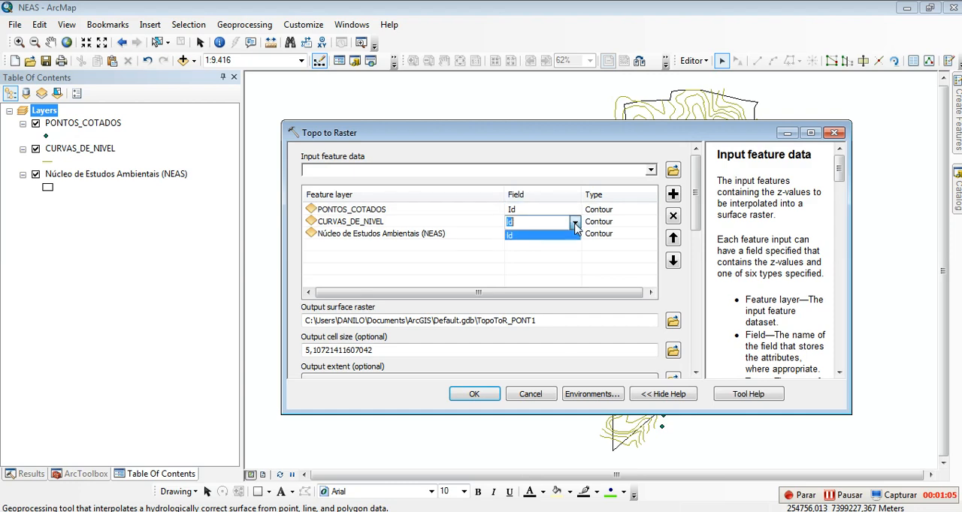
pyautogui.doubleClick(67, 125)
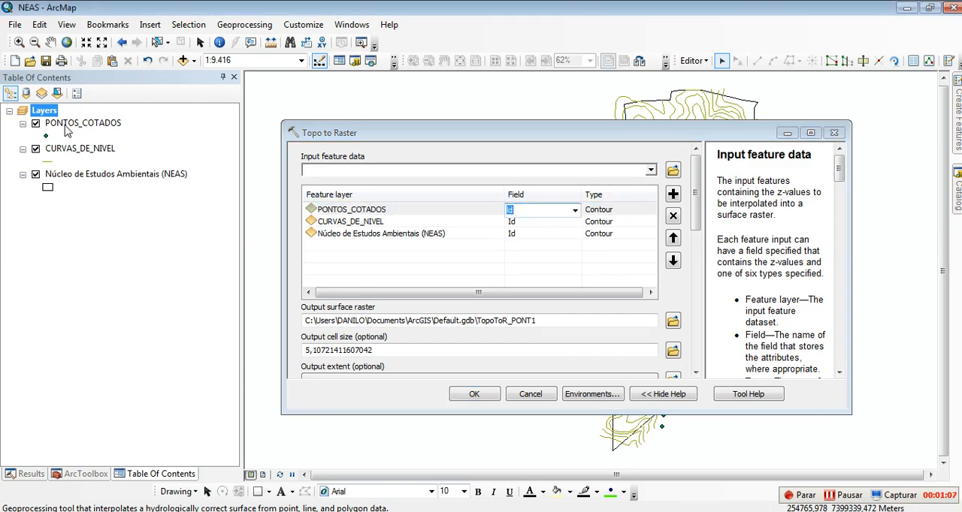
pyautogui.click(700, 87)
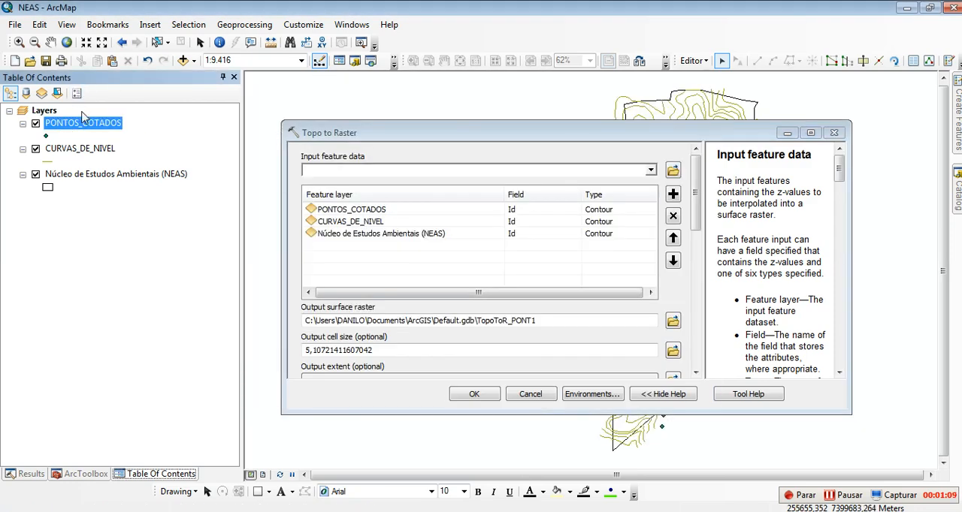
pyautogui.rightClick(83, 124)
pyautogui.click(144, 160)
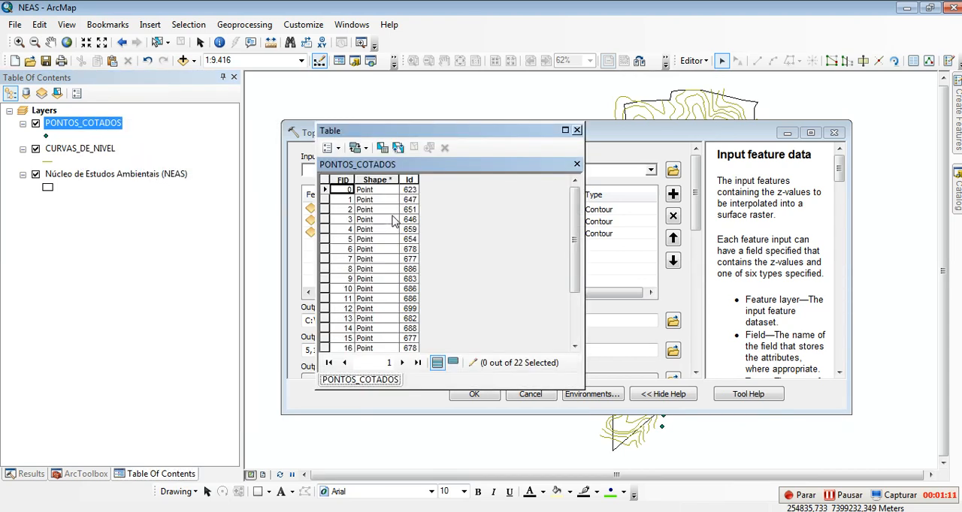
pyautogui.click(409, 181)
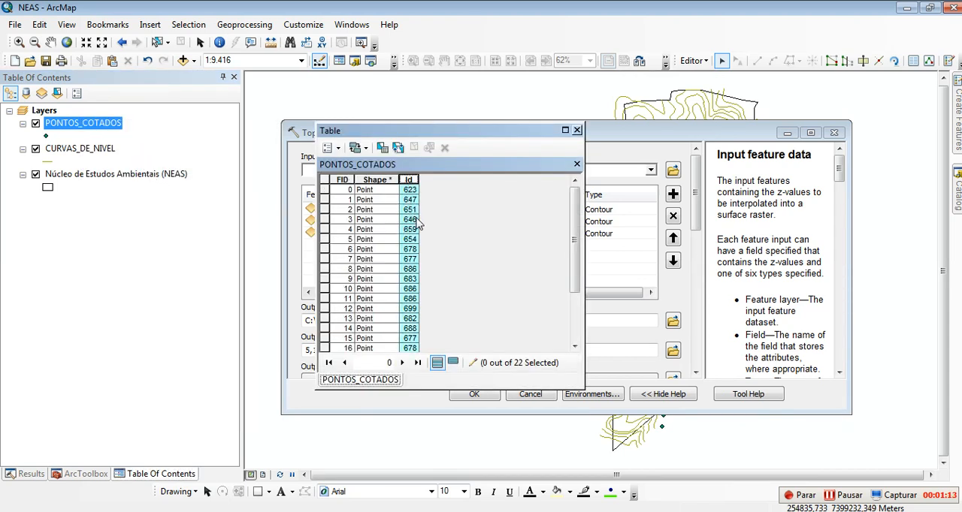
pyautogui.click(576, 131)
# Step: Inspect the Id column in the CURVAS_DE_NIVEL attribute table, then close the table
pyautogui.rightClick(113, 148)
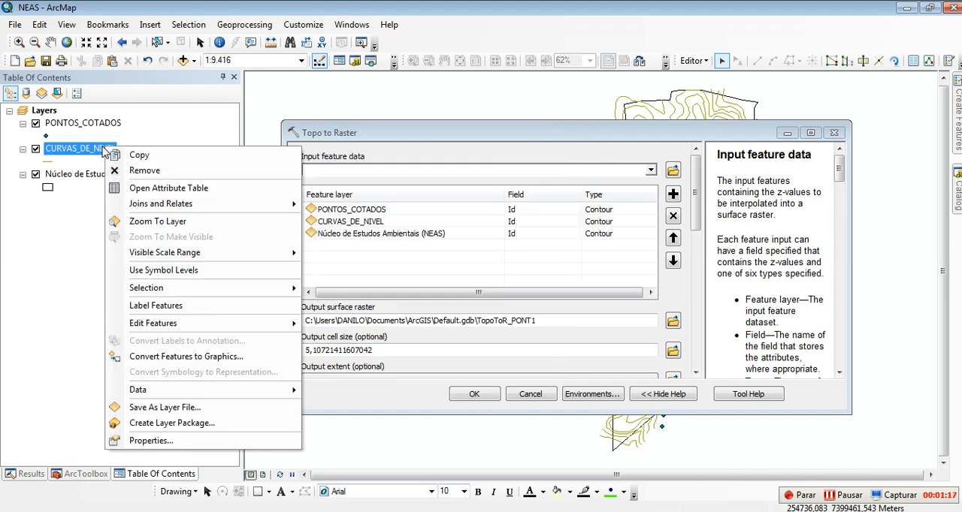
pyautogui.click(154, 189)
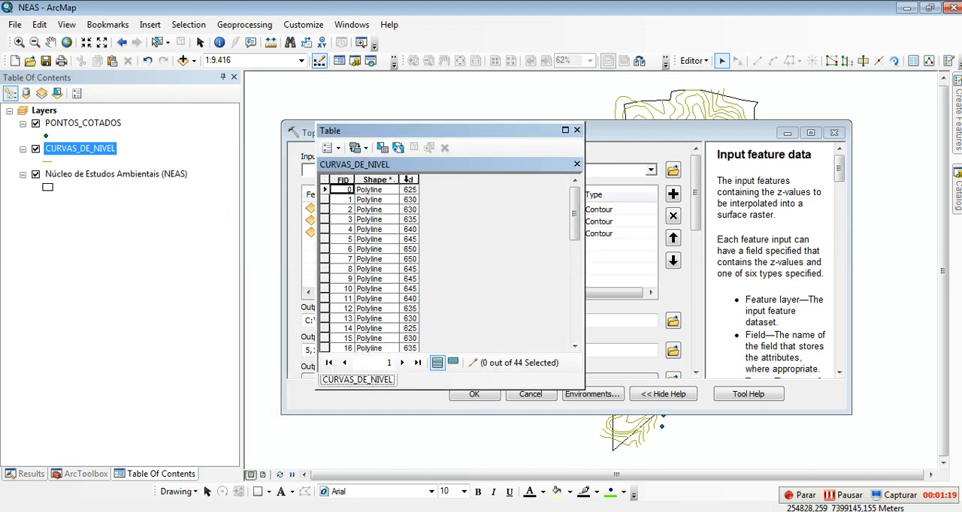
pyautogui.click(408, 180)
pyautogui.scroll(-10, 404, 267)
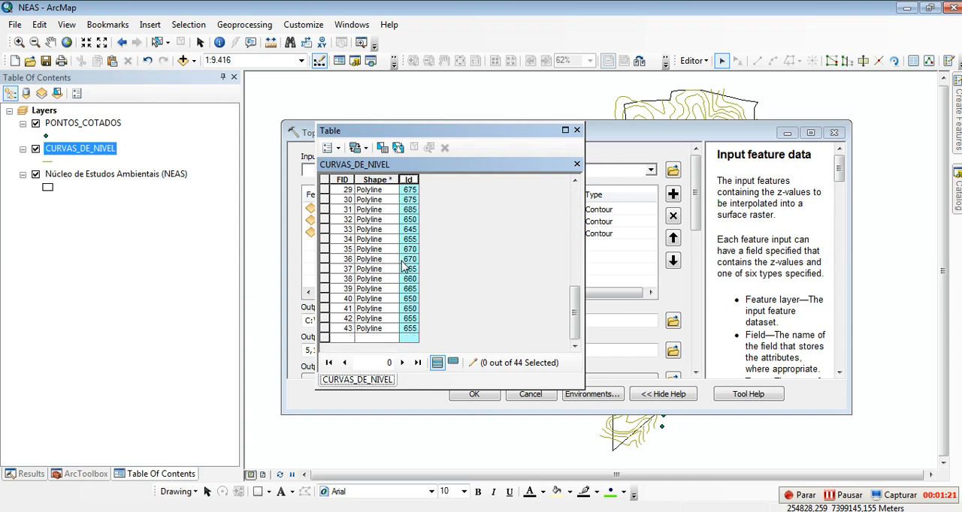
pyautogui.click(577, 130)
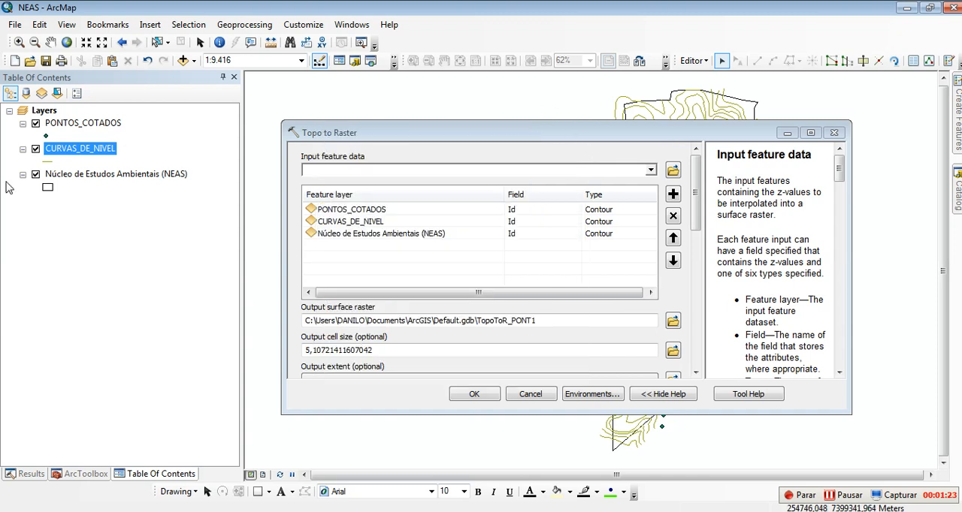
# Step: Keep Id as the field for the point and contour inputs and set the PONTOS_COTADOS type to PointElevation
pyautogui.click(111, 225)
pyautogui.click(513, 210)
pyautogui.click(512, 222)
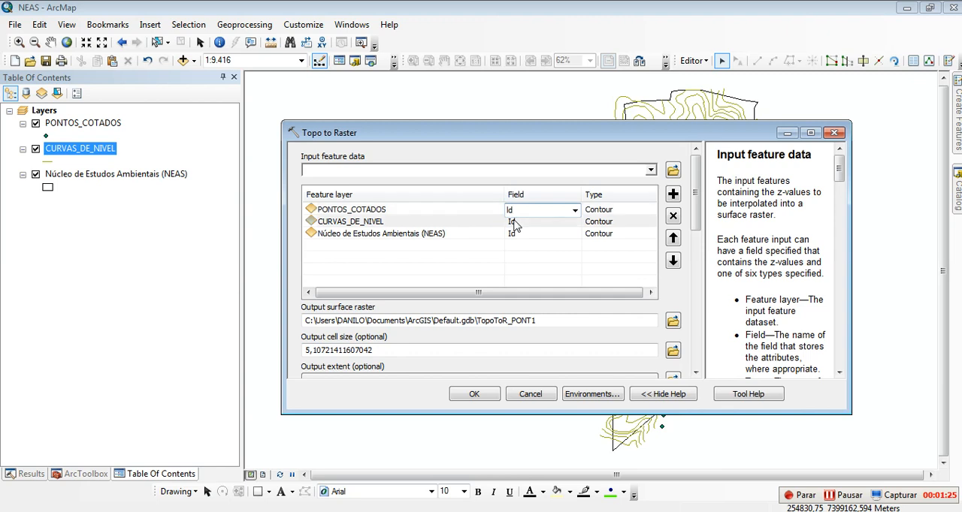
pyautogui.click(628, 213)
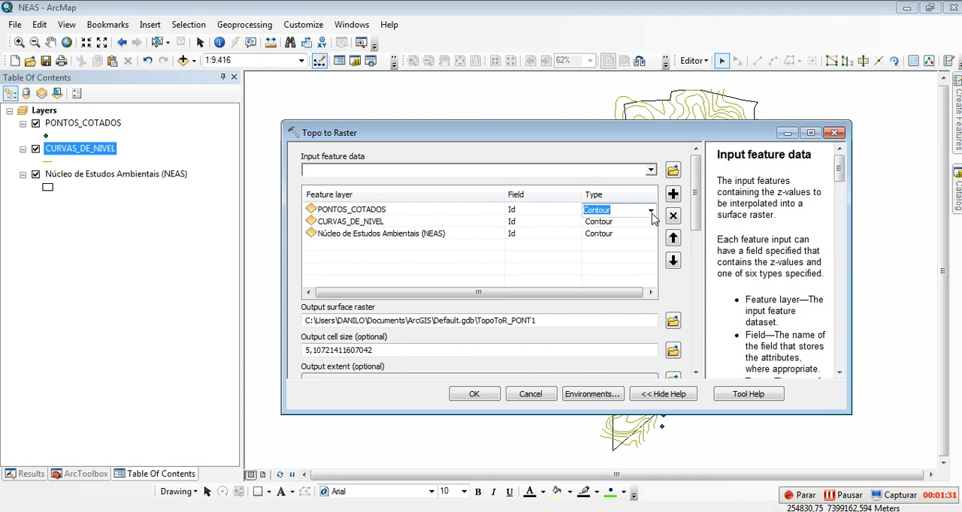
pyautogui.click(651, 211)
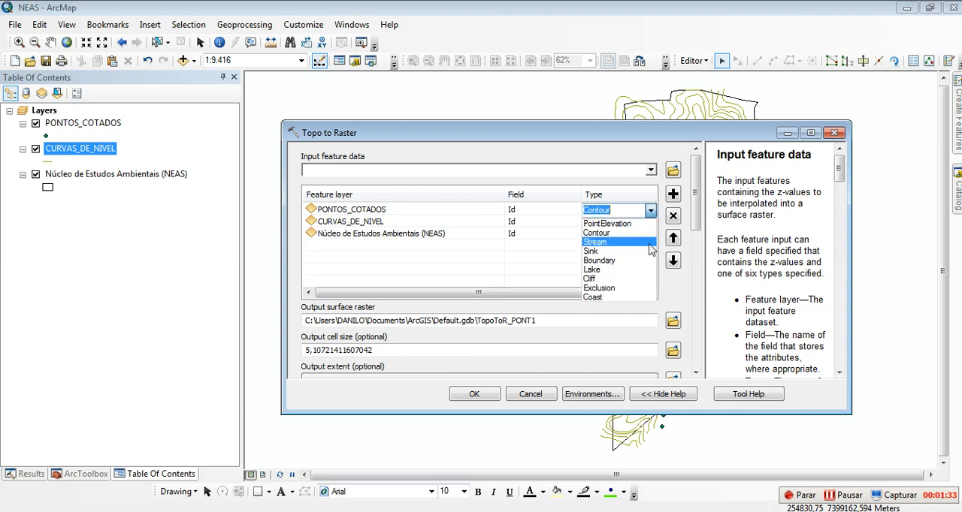
pyautogui.click(613, 223)
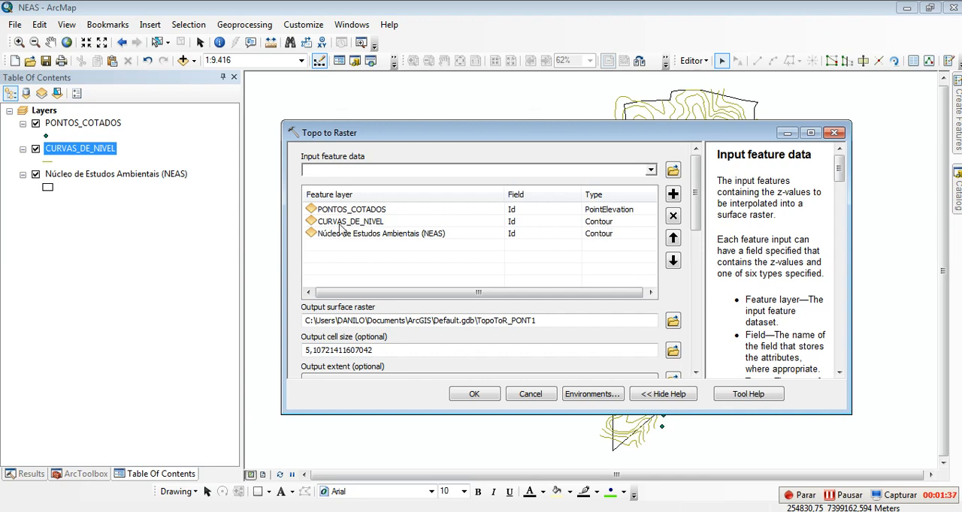
# Step: Set the type of the Núcleo de Estudos Ambientais (NEAS) input to Boundary
pyautogui.click(629, 233)
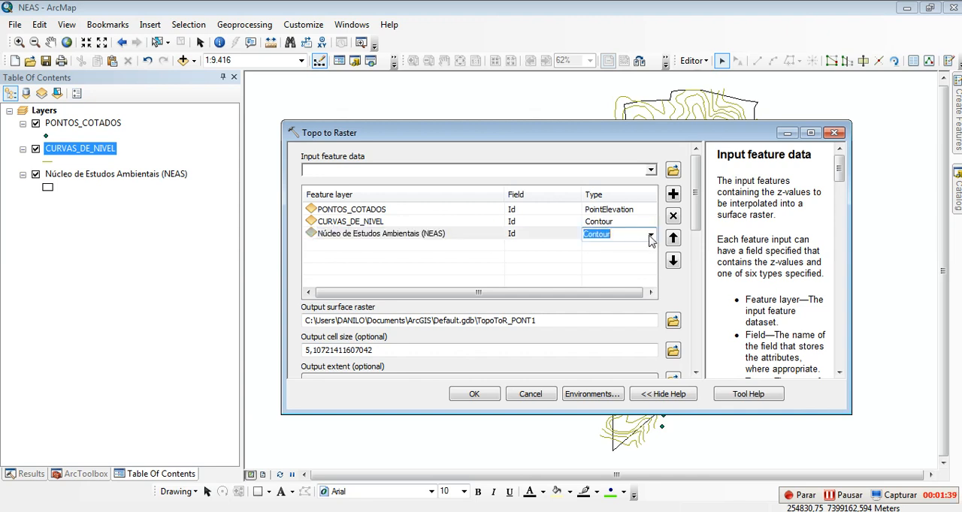
pyautogui.click(650, 237)
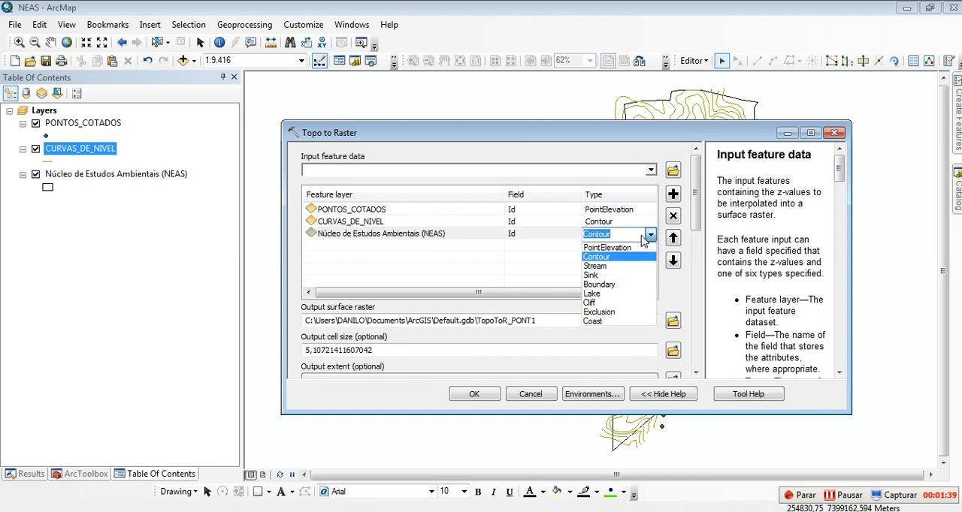
pyautogui.click(608, 293)
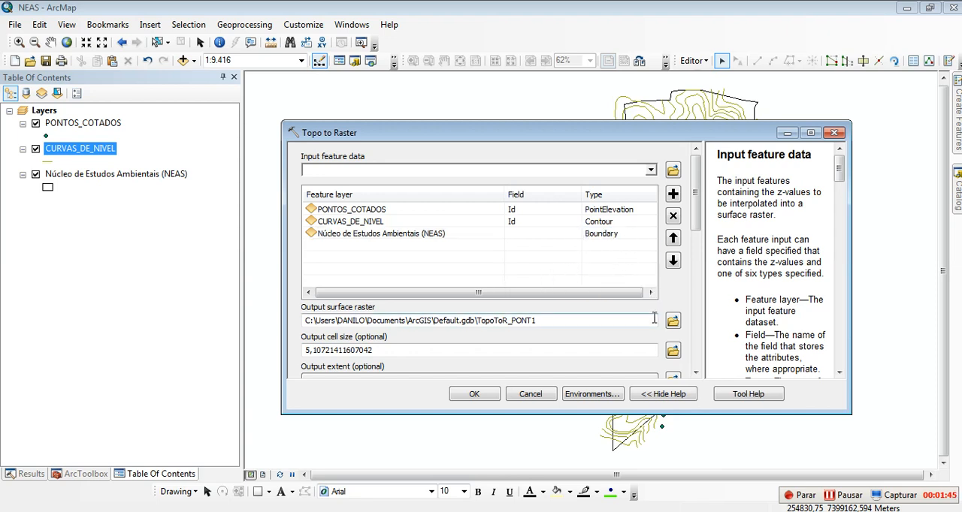
# Step: Set the output cell size to 5
pyautogui.doubleClick(407, 351)
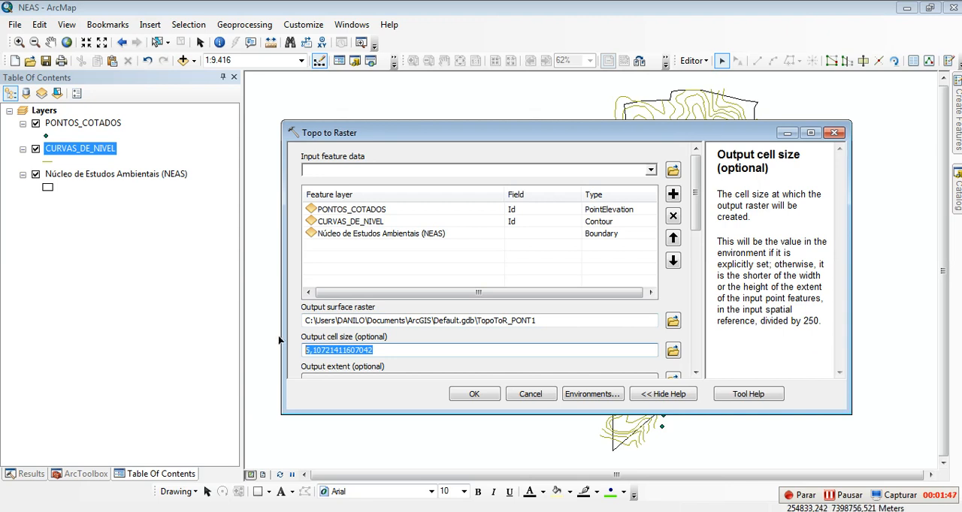
pyautogui.write('5')
pyautogui.click(679, 299)
# Step: Browse for the output surface raster's location and name the raster MDT_NEAS
pyautogui.moveTo(695, 218); pyautogui.dragTo(695, 239)
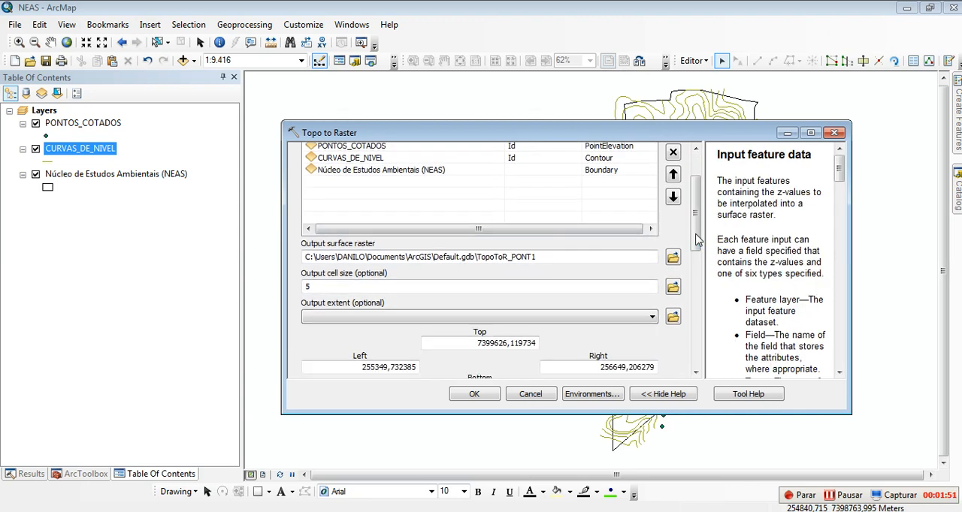
pyautogui.click(495, 257)
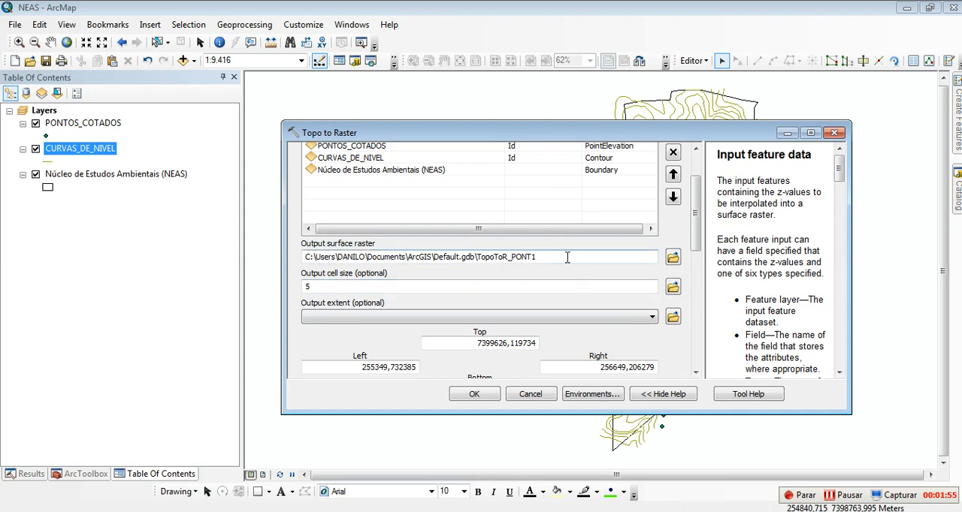
pyautogui.click(673, 257)
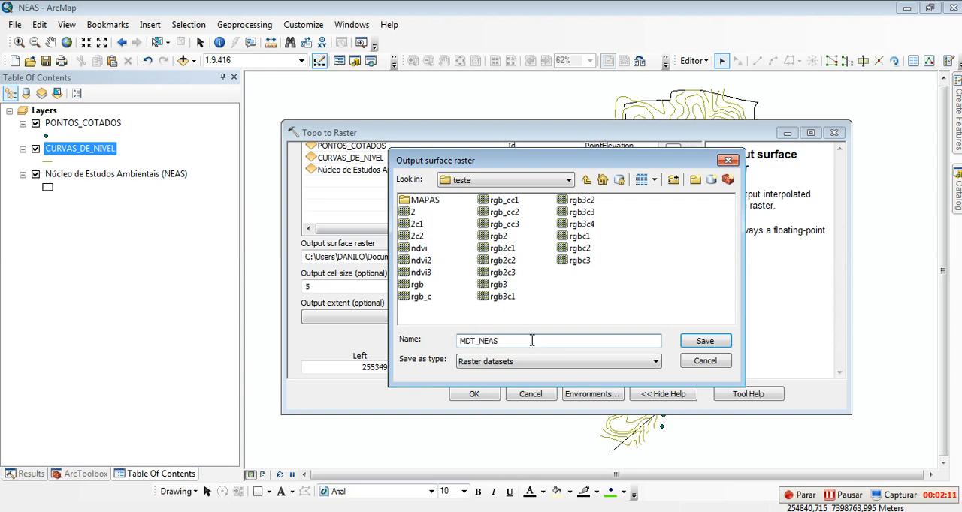
# Step: Save the output raster in C:\UNISO\2019.1\GEOPROCESSAMENTO BIOLOGIA MANHA\PRATICAS2019\PRATICA07\Meus Arquivos
pyautogui.click(552, 181)
pyautogui.scroll(1, 496, 241)
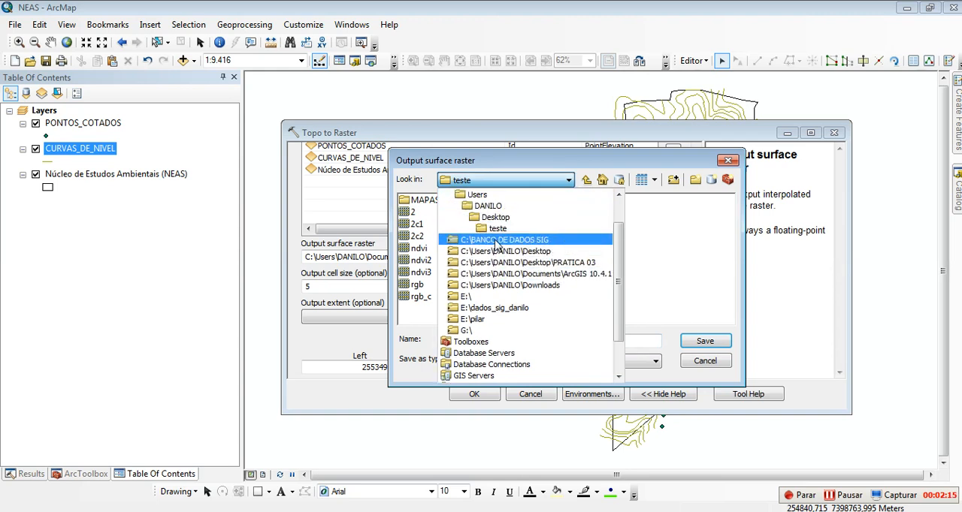
pyautogui.scroll(1, 496, 242)
pyautogui.click(466, 218)
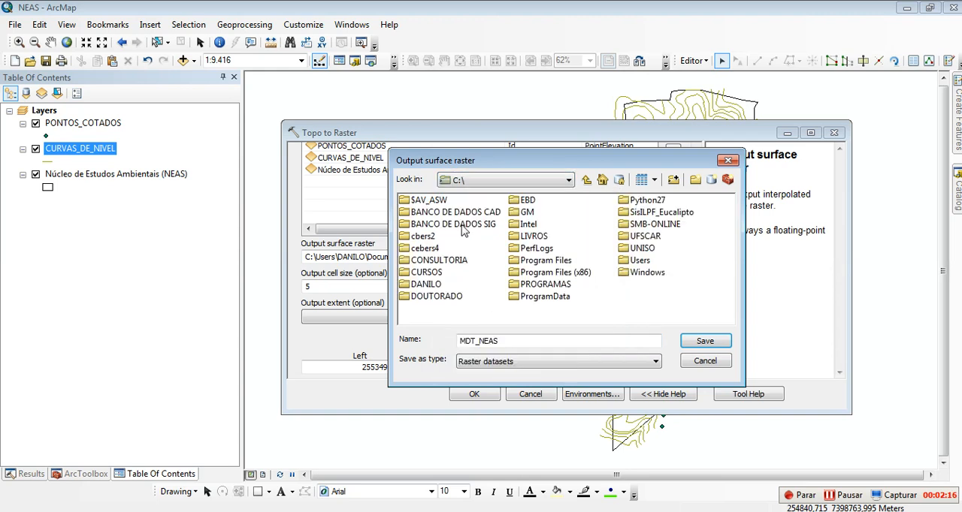
pyautogui.doubleClick(631, 249)
pyautogui.doubleClick(431, 215)
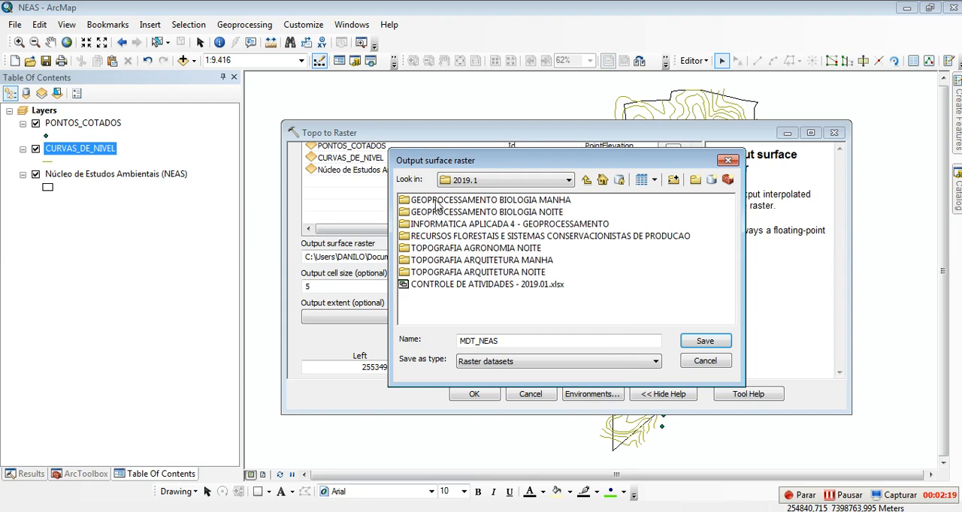
pyautogui.doubleClick(437, 203)
pyautogui.doubleClick(438, 248)
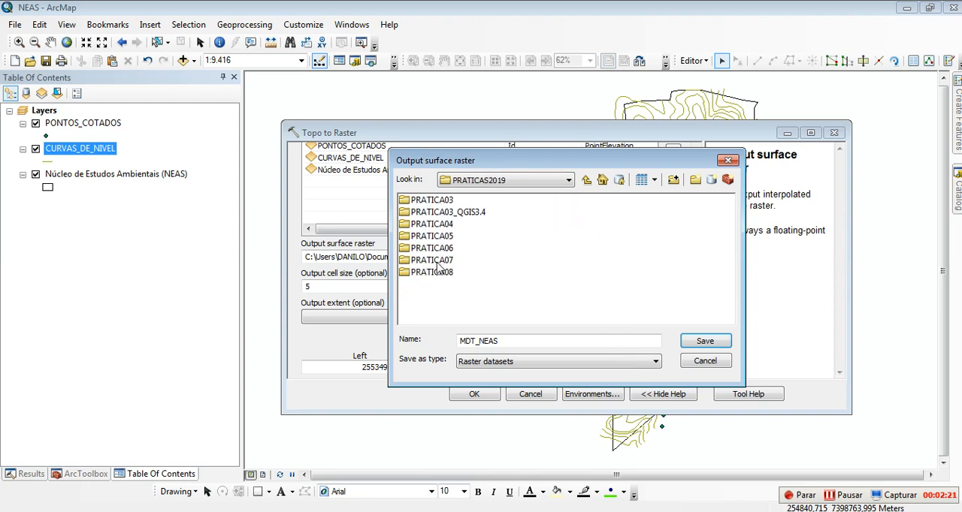
pyautogui.doubleClick(439, 261)
pyautogui.doubleClick(438, 212)
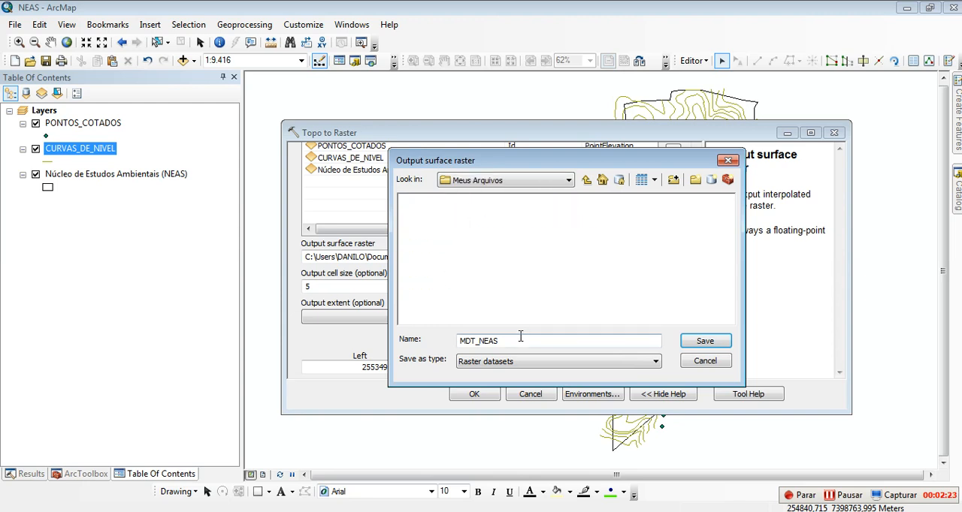
pyautogui.click(706, 342)
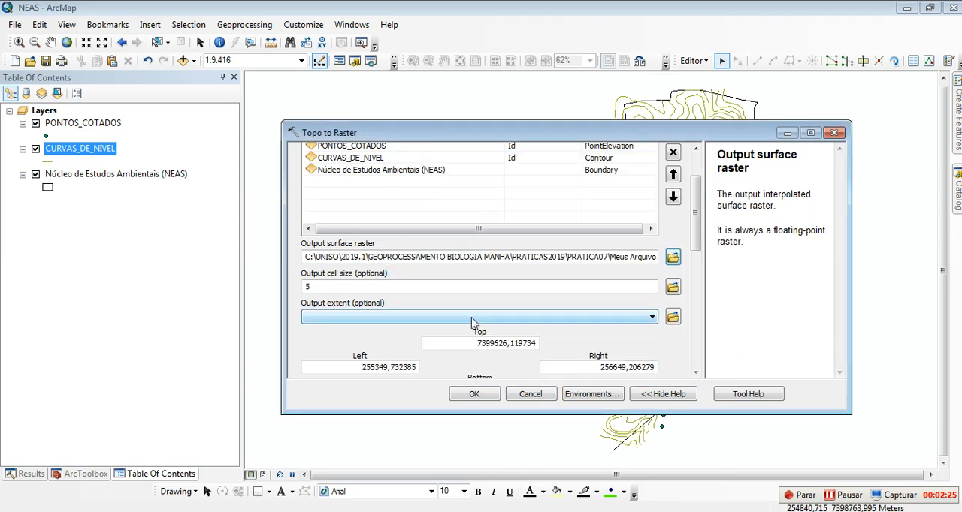
# Step: Run Topo to Raster with the remaining parameters at their defaults and dismiss the completion report
pyautogui.moveTo(690, 250); pyautogui.dragTo(719, 361)
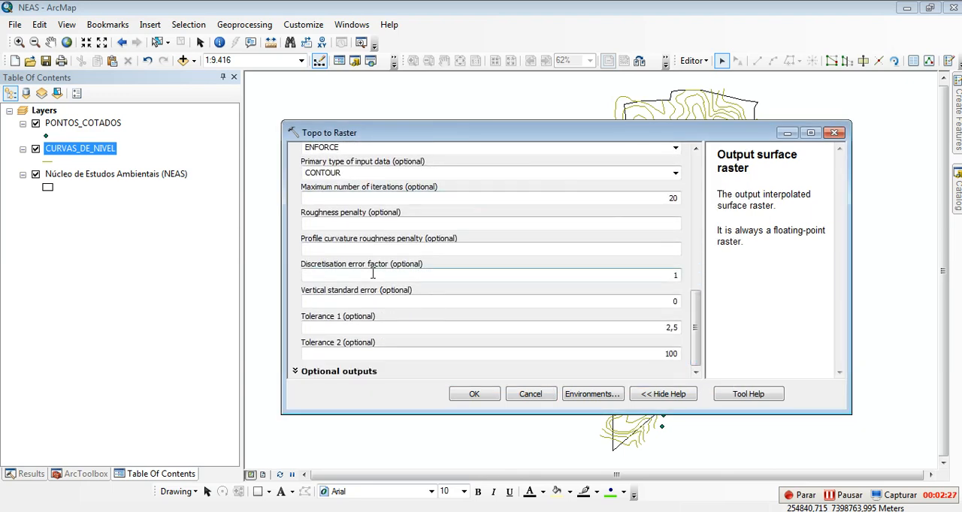
pyautogui.click(469, 396)
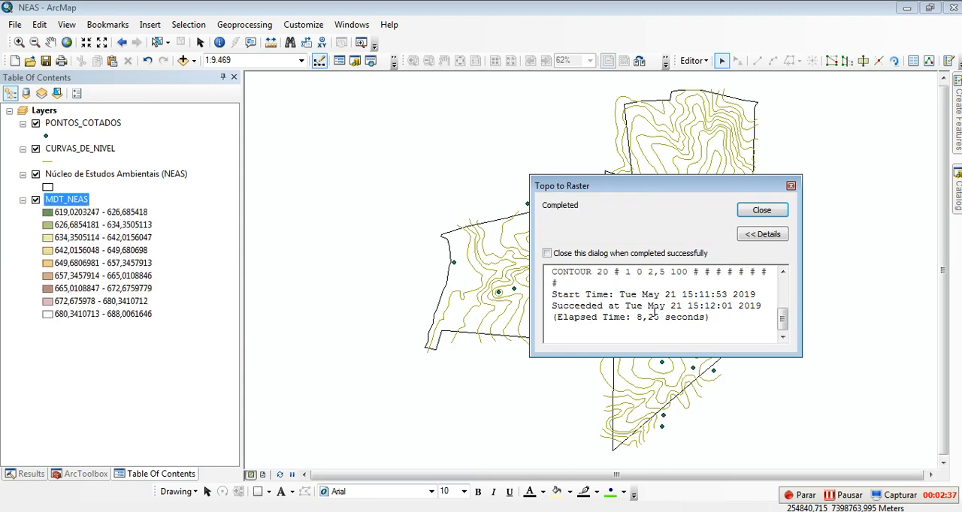
pyautogui.click(764, 215)
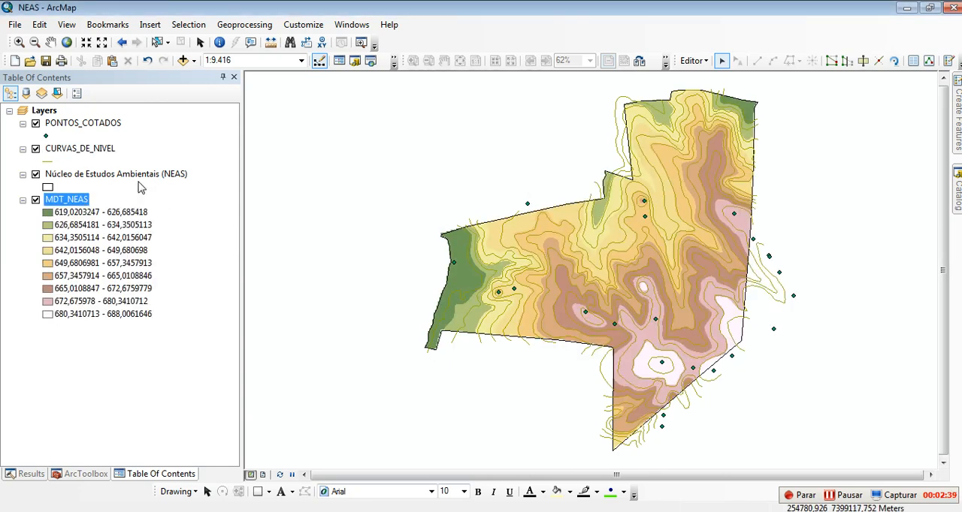
# Step: Hide the CURVAS_DE_NIVEL and PONTOS_COTADOS layers so only the boundary and MDT_NEAS are displayed
pyautogui.click(35, 150)
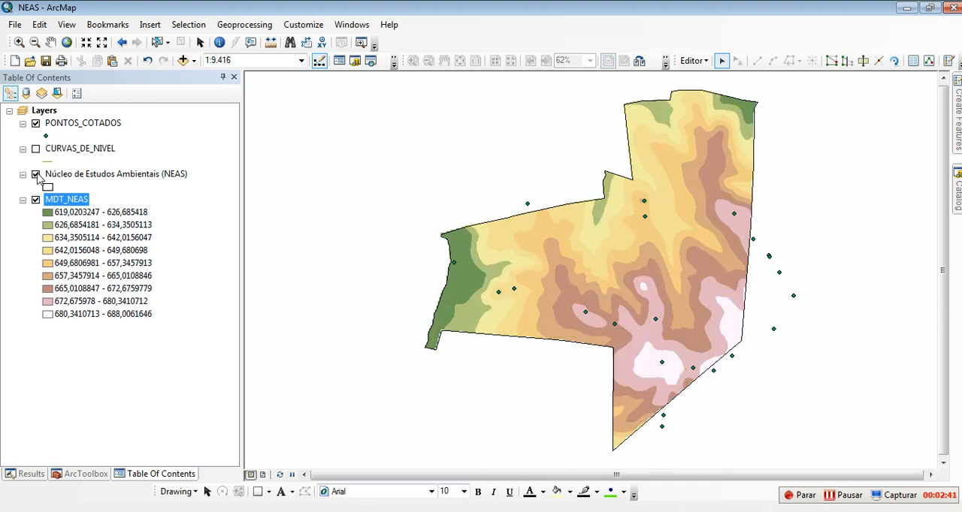
pyautogui.click(35, 124)
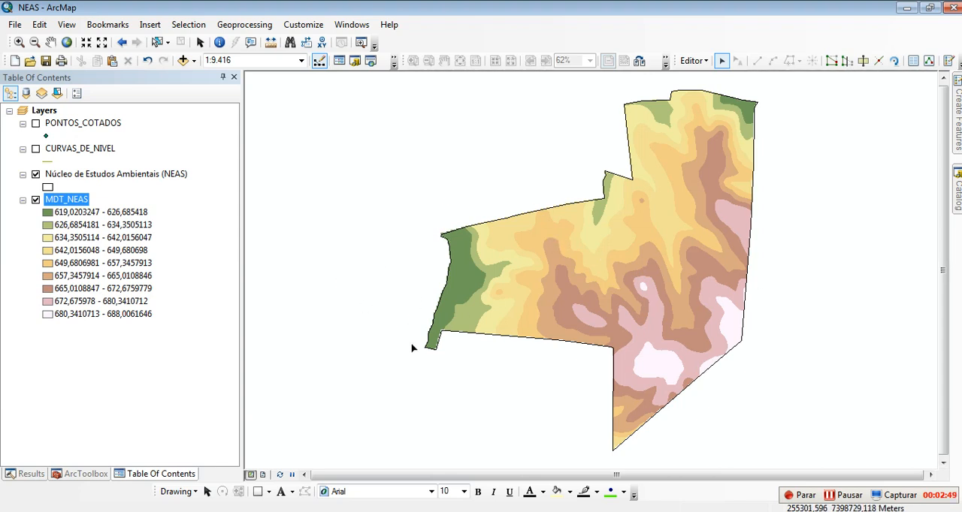
pyautogui.click(103, 388)
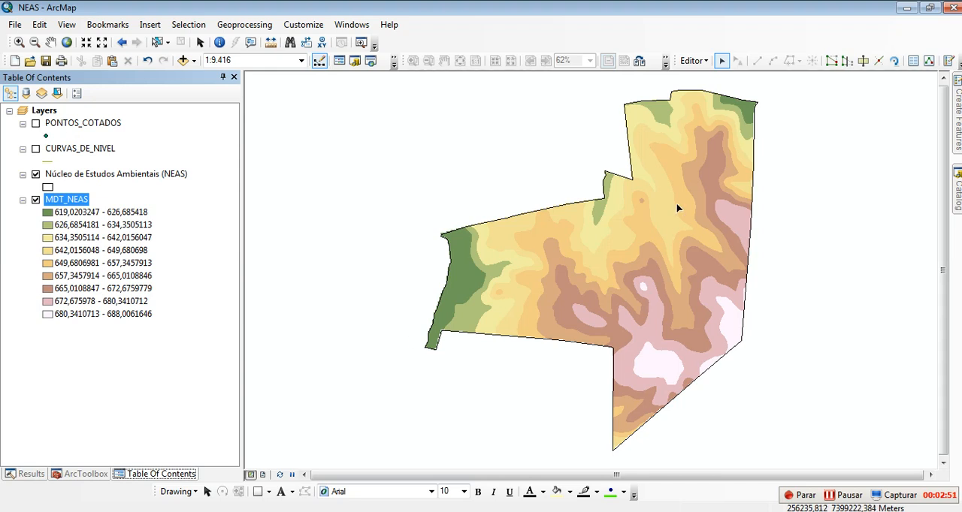
# Step: Open the Slope tool from the Spatial Analyst surface tools and set MDT_NEAS as the input raster
pyautogui.click(84, 473)
pyautogui.click(23, 219)
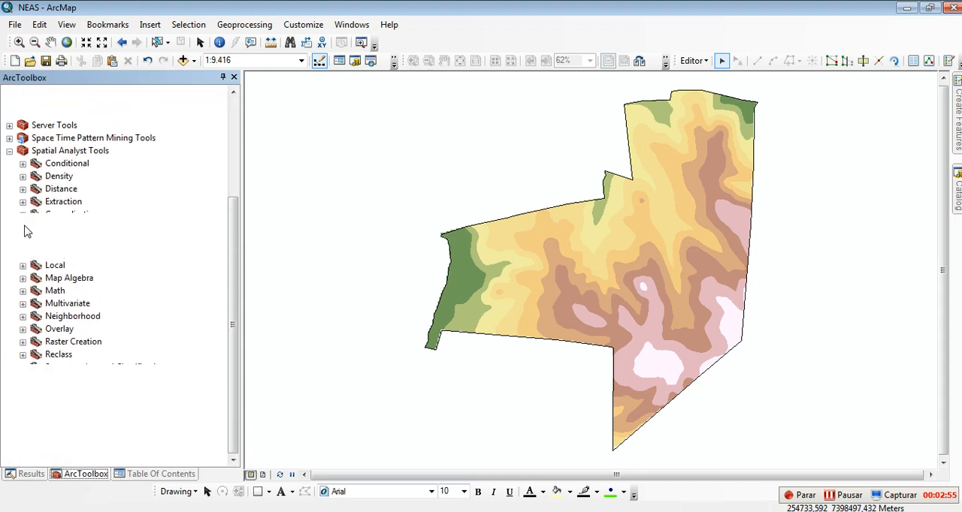
pyautogui.click(22, 410)
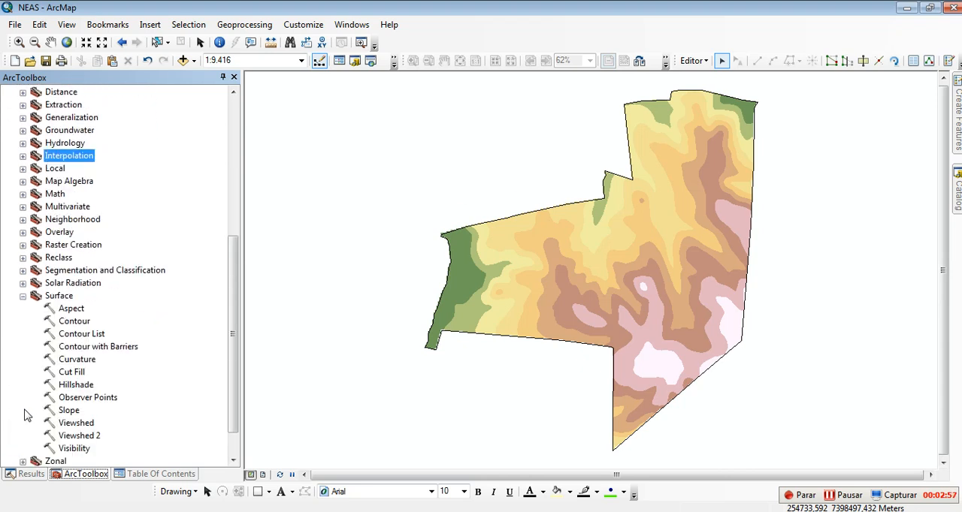
pyautogui.click(68, 410)
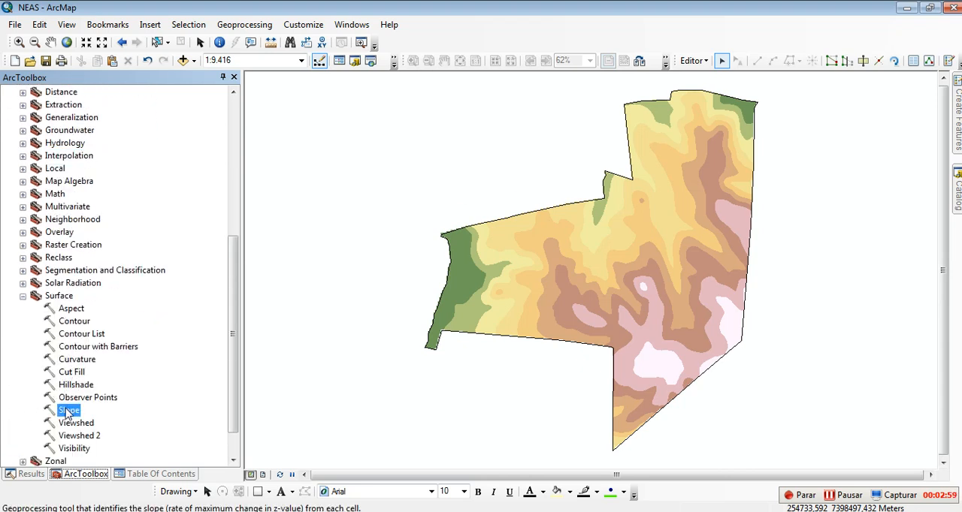
pyautogui.doubleClick(68, 410)
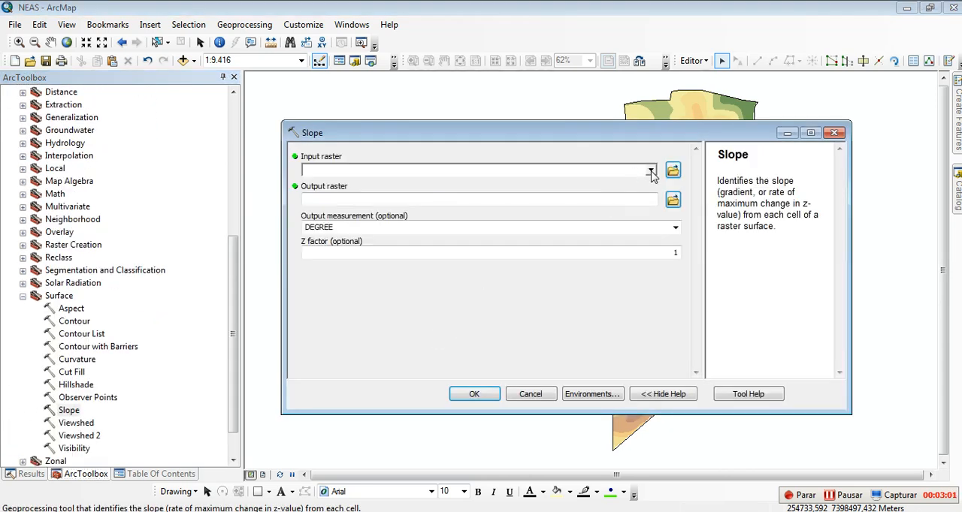
pyautogui.click(650, 171)
pyautogui.click(352, 184)
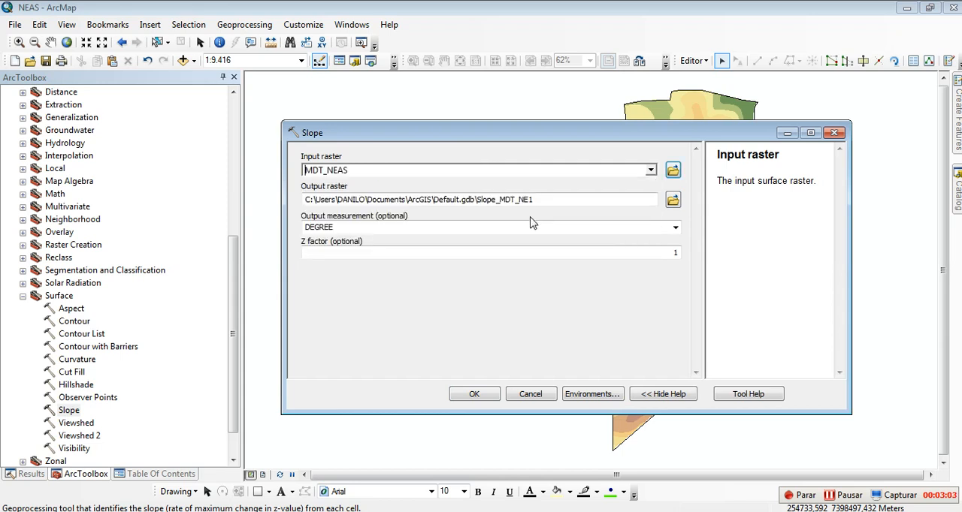
# Step: Save the slope output raster as decli_% in the Meus Arquivos folder and check its path
pyautogui.click(672, 201)
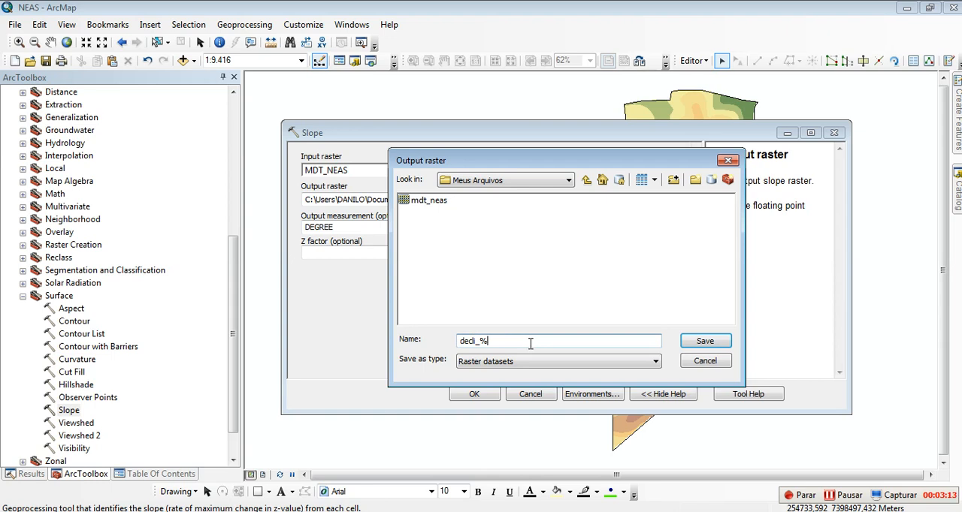
pyautogui.click(711, 345)
pyautogui.moveTo(583, 199); pyautogui.dragTo(685, 207)
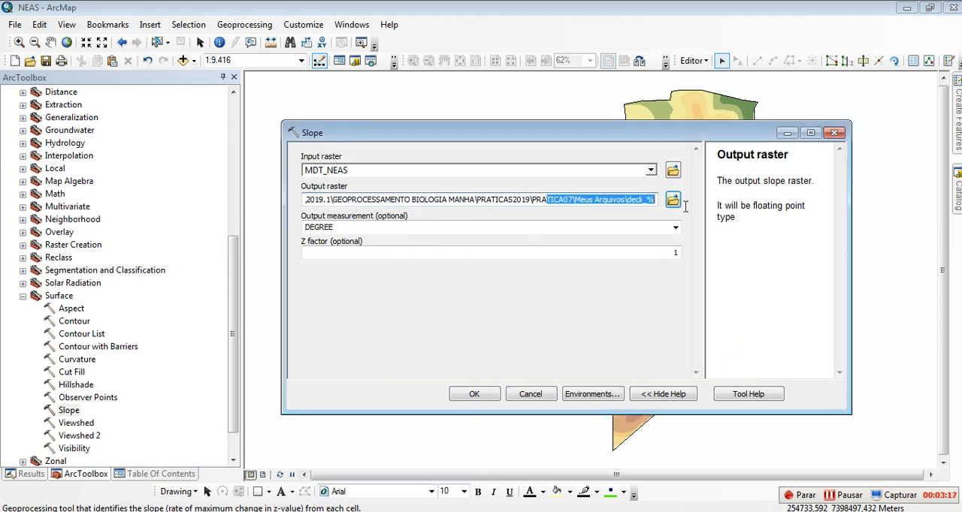
pyautogui.click(644, 206)
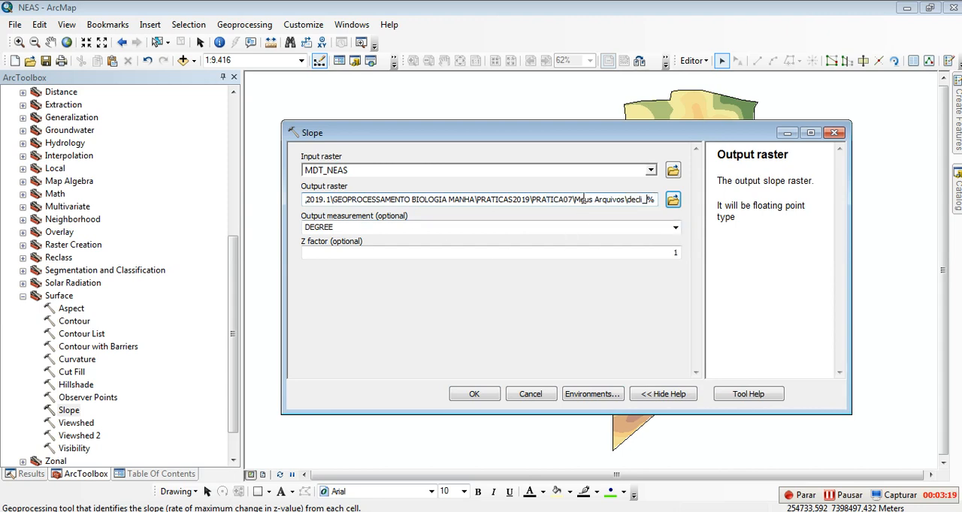
# Step: Set the output measurement to PERCENT_RISE, run the Slope tool, and show the layer list
pyautogui.click(327, 227)
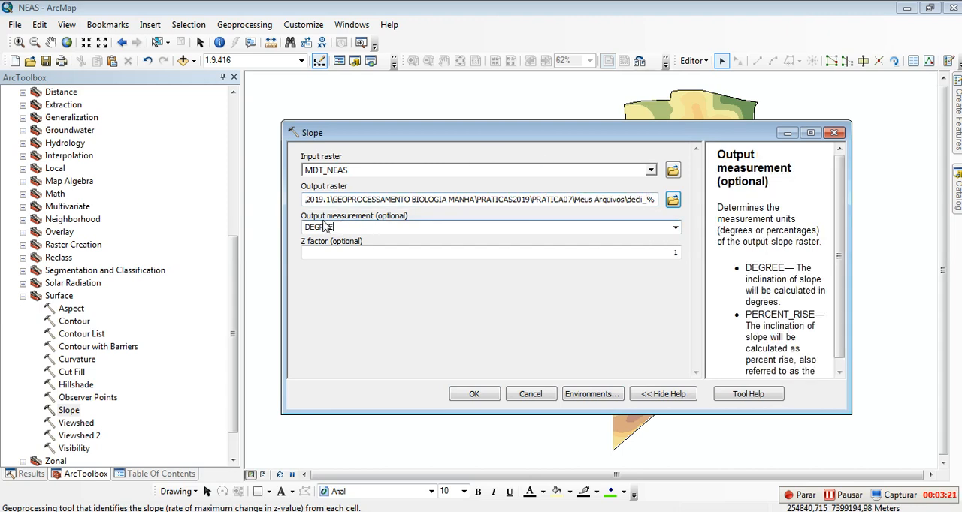
pyautogui.click(675, 230)
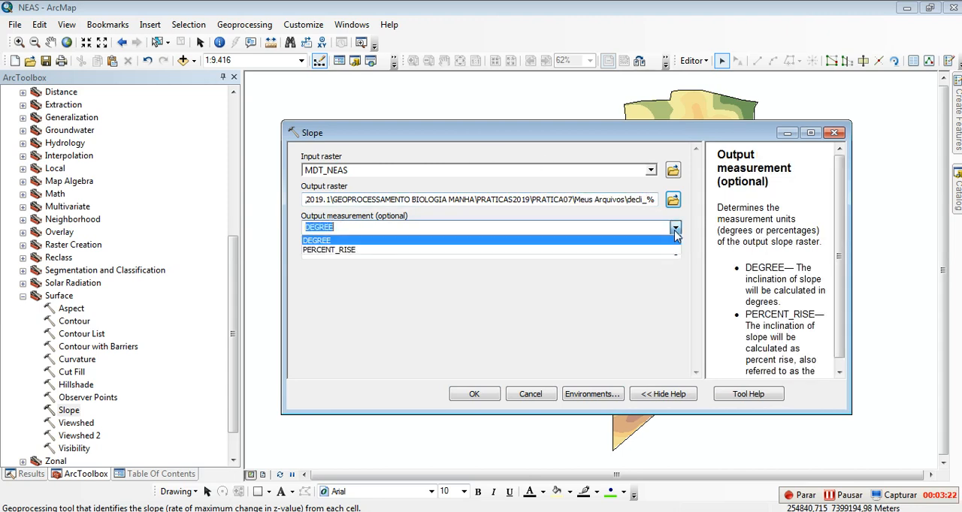
pyautogui.click(332, 250)
pyautogui.click(378, 231)
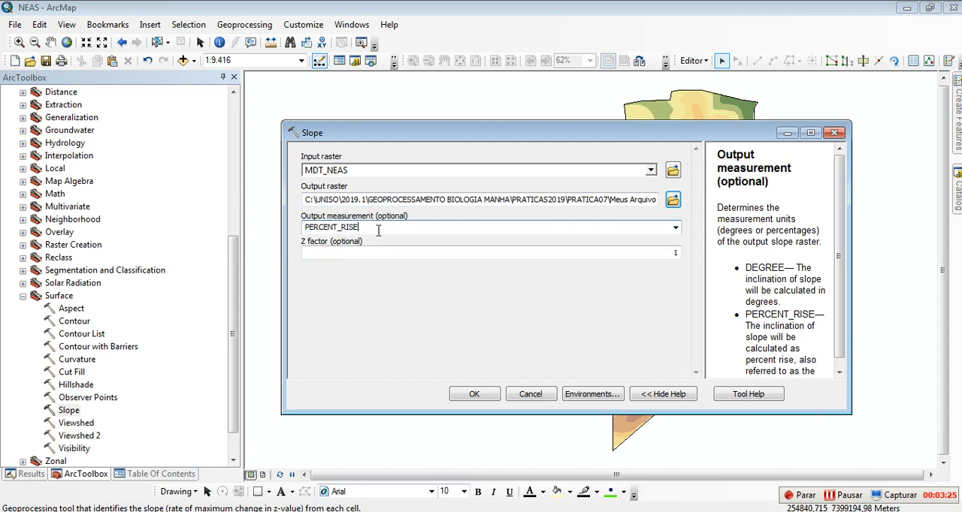
pyautogui.click(480, 402)
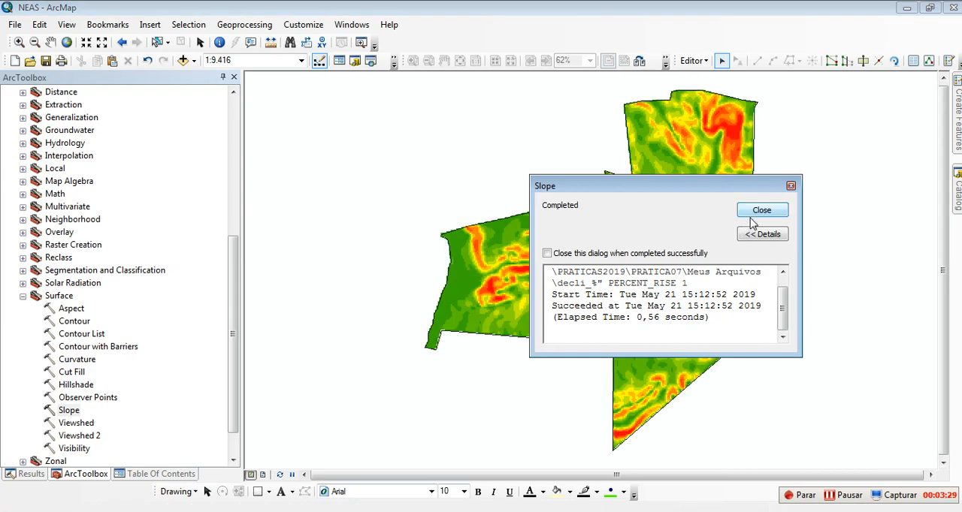
pyautogui.click(753, 213)
pyautogui.click(158, 474)
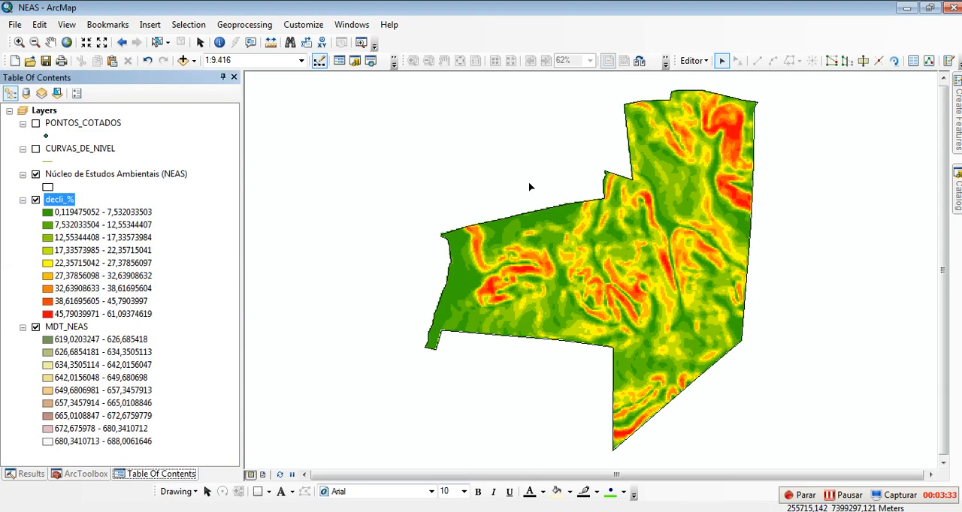
# Step: Open the Slope tool again and choose MDT_NEAS as the input raster
pyautogui.click(81, 476)
pyautogui.doubleClick(69, 411)
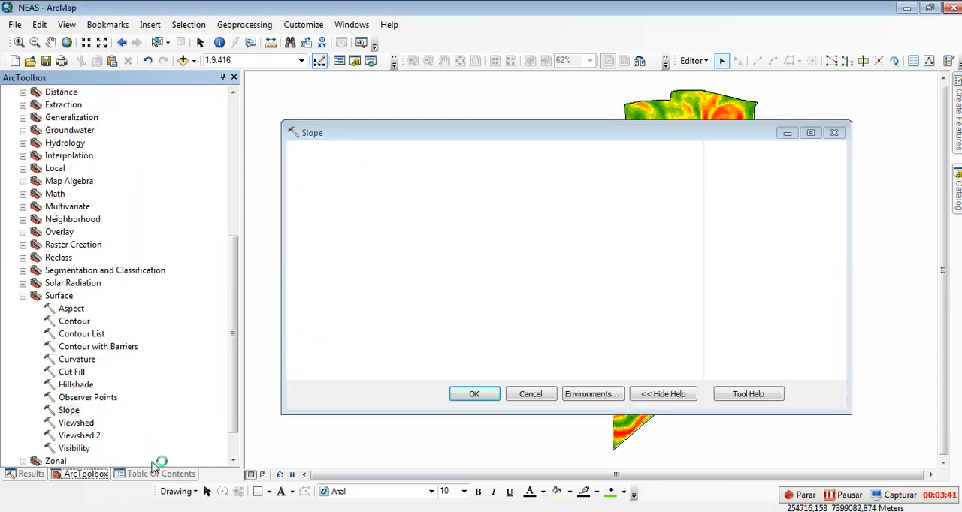
pyautogui.click(155, 475)
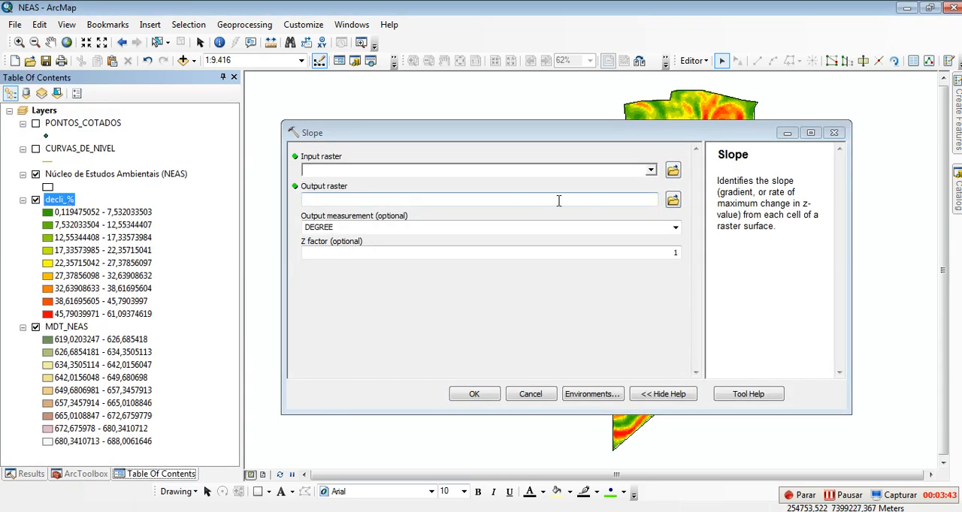
pyautogui.click(650, 170)
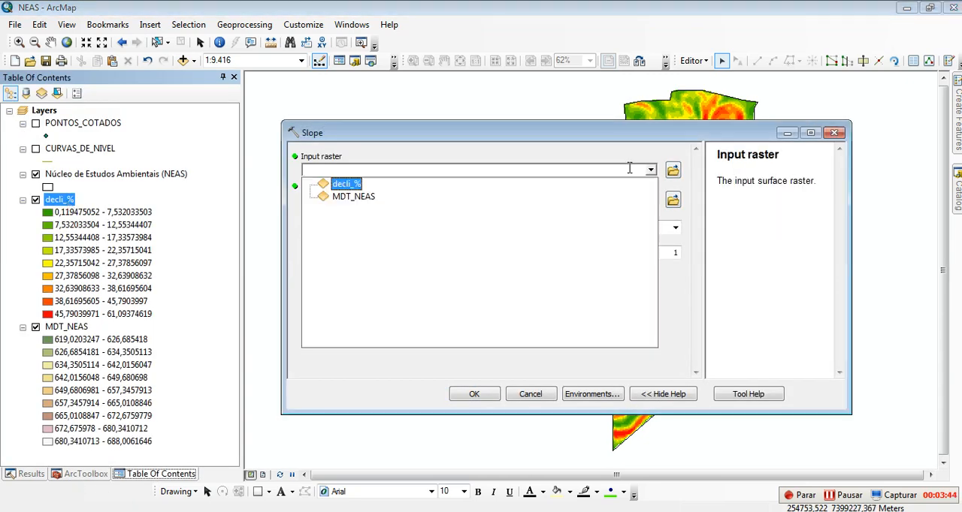
pyautogui.click(362, 196)
# Step: Name the output raster decli_G in Meus Arquivos and run the Slope tool with the DEGREE measurement
pyautogui.click(672, 199)
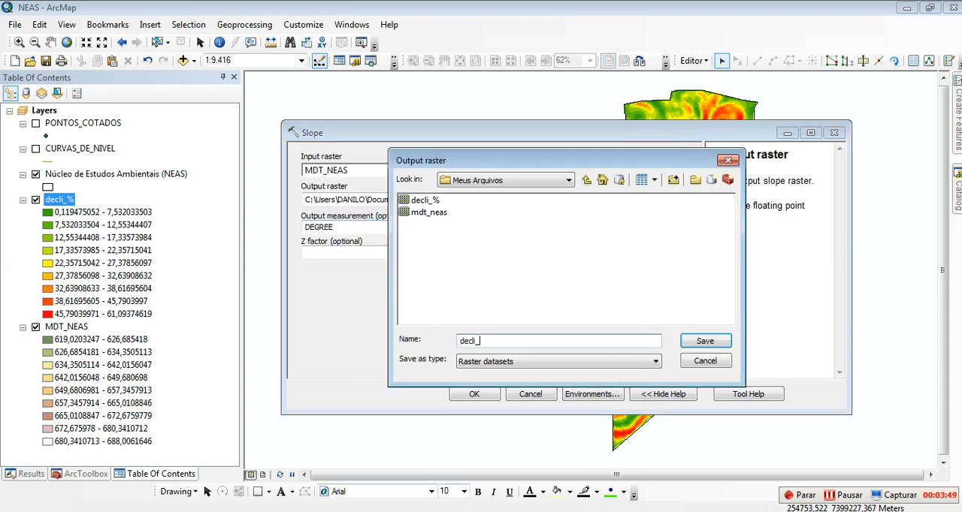
pyautogui.click(688, 342)
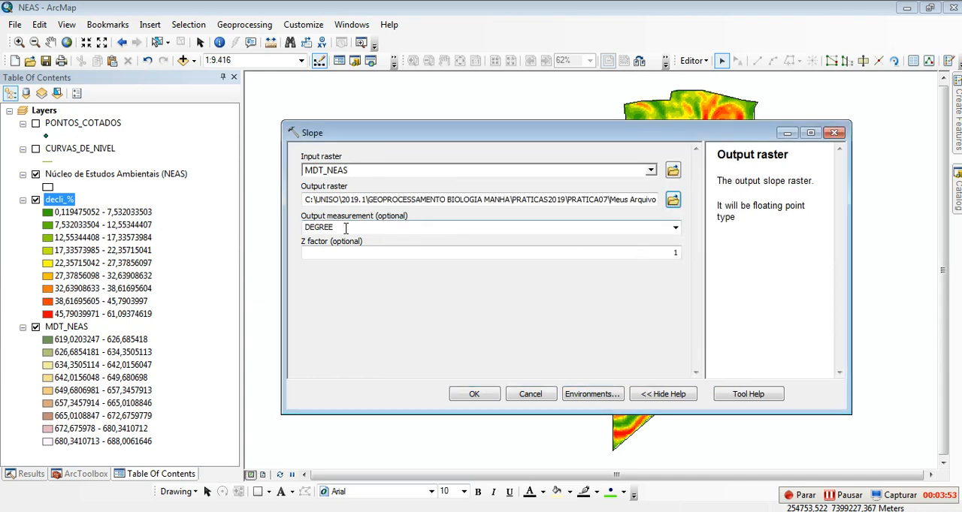
pyautogui.moveTo(556, 201); pyautogui.dragTo(707, 207)
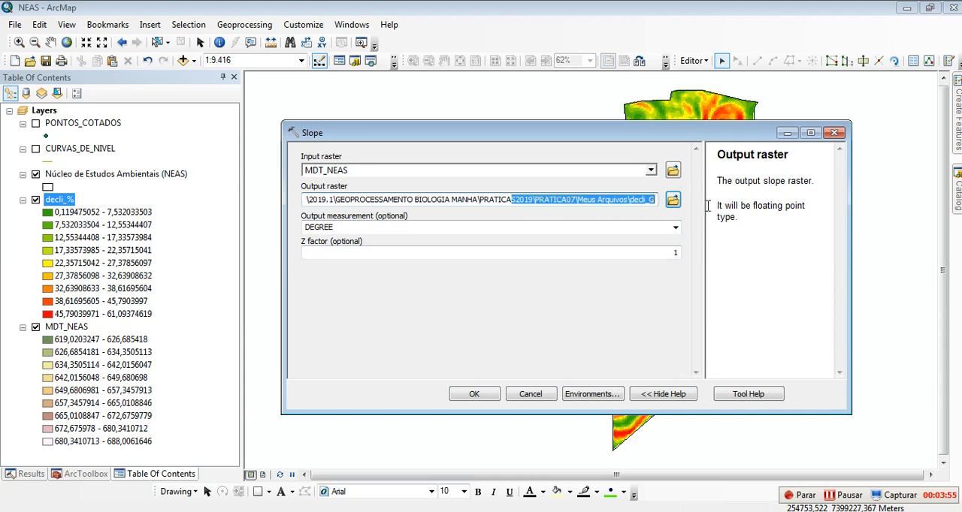
pyautogui.click(631, 200)
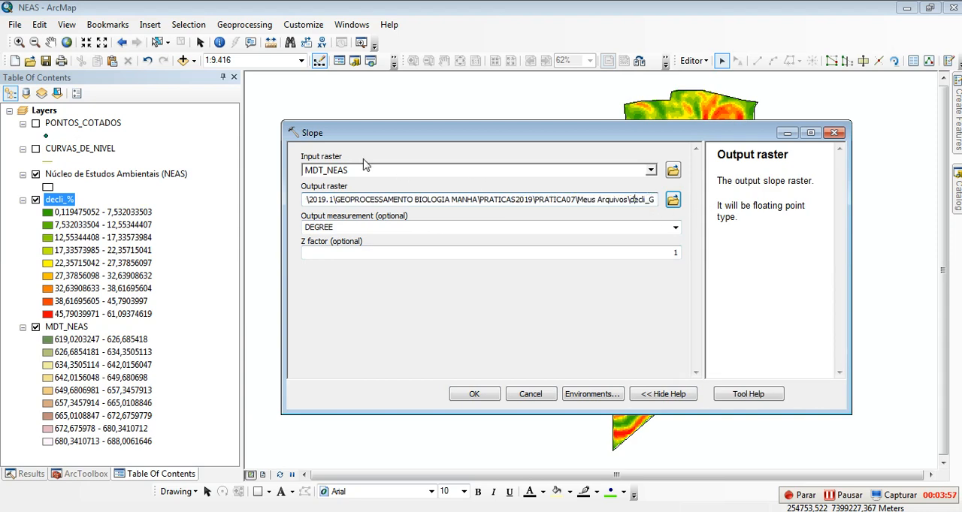
pyautogui.click(474, 394)
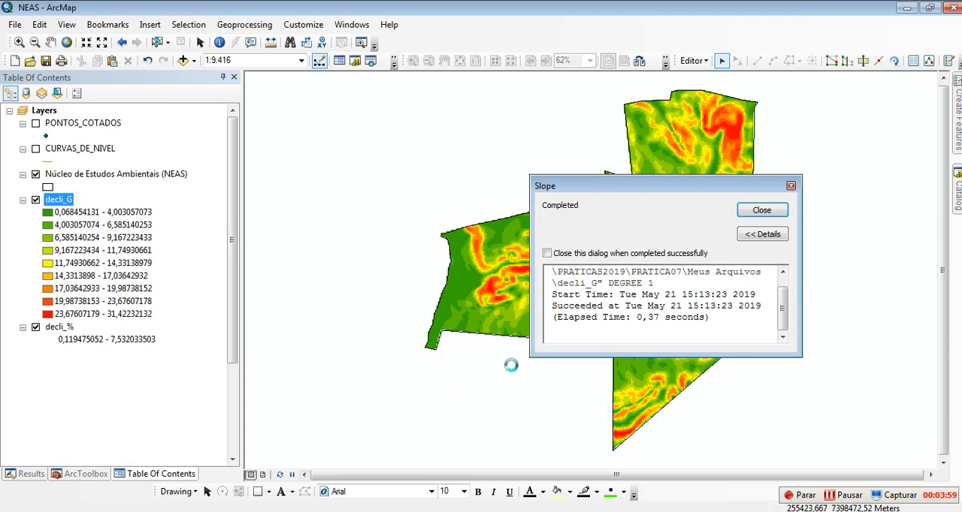
pyautogui.click(759, 211)
# Step: Compare the decli_G and decli_% layers by toggling decli_G's visibility and examining the class ranges in both legends
pyautogui.click(22, 200)
pyautogui.click(22, 224)
pyautogui.click(24, 214)
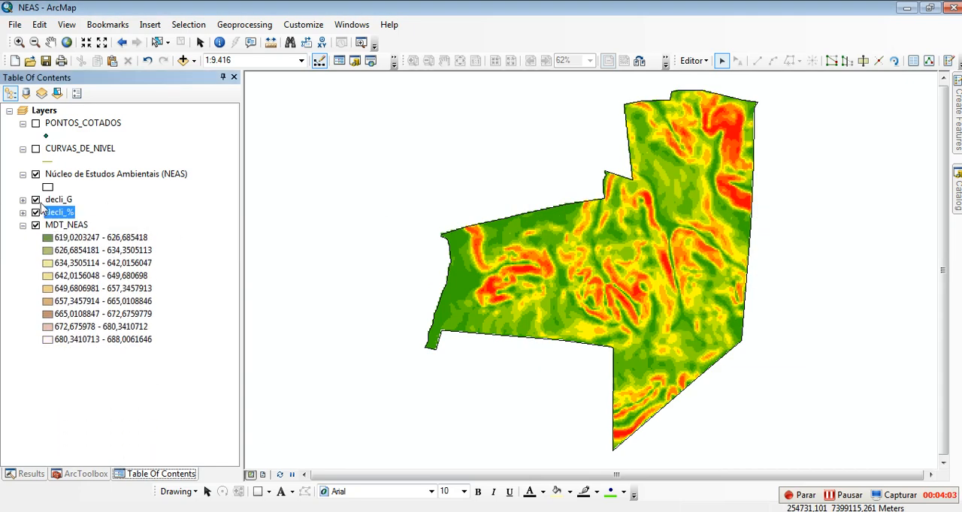
pyautogui.click(36, 203)
pyautogui.click(36, 203)
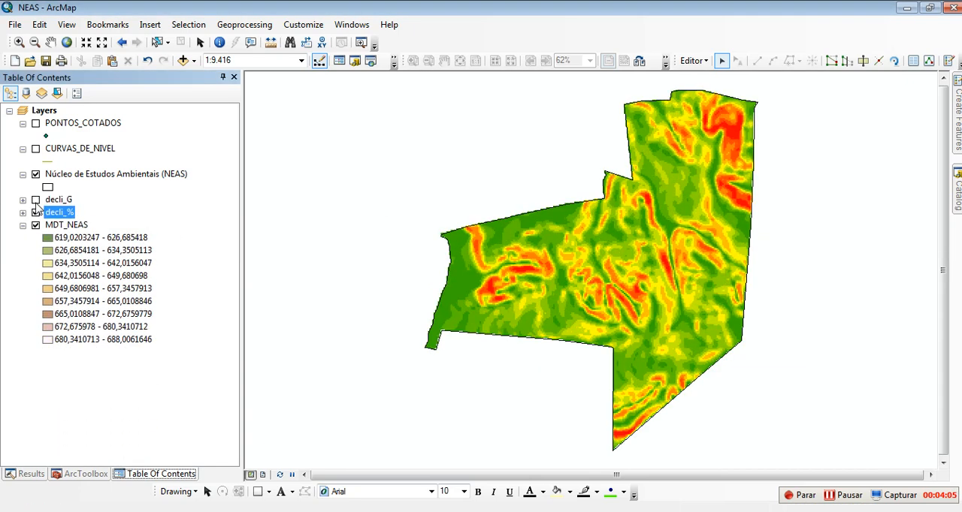
pyautogui.click(36, 204)
pyautogui.click(36, 201)
pyautogui.click(22, 213)
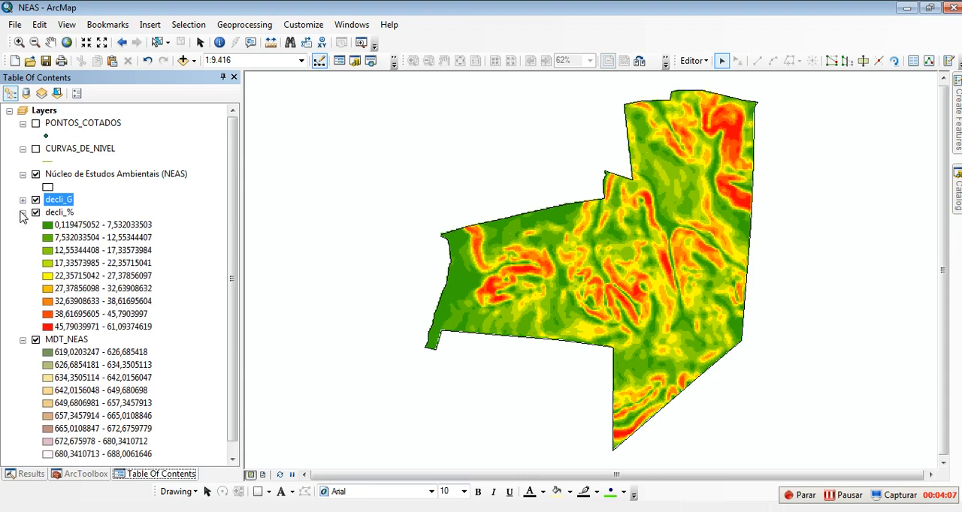
pyautogui.click(23, 200)
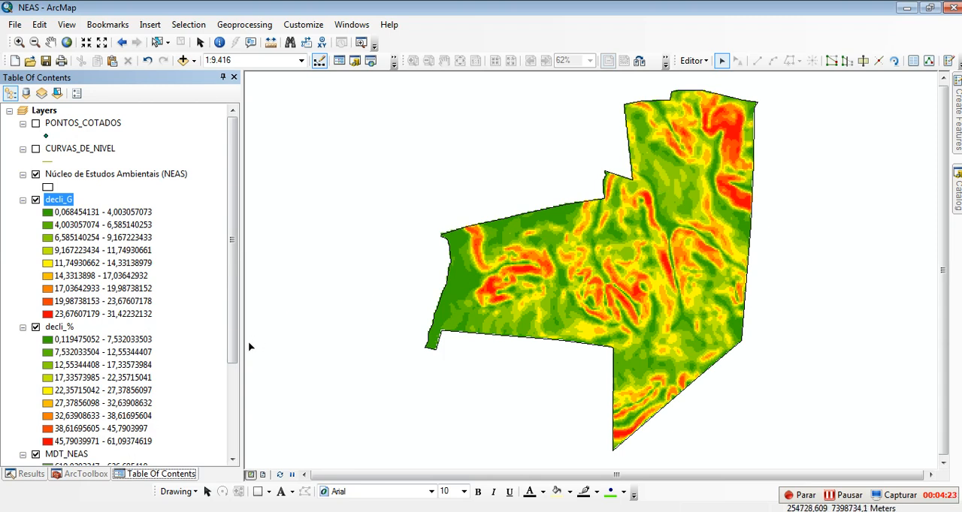
# Step: Collapse the legends of decli_G, decli_% and MDT_NEAS, and hide both slope layers
pyautogui.click(23, 200)
pyautogui.click(26, 225)
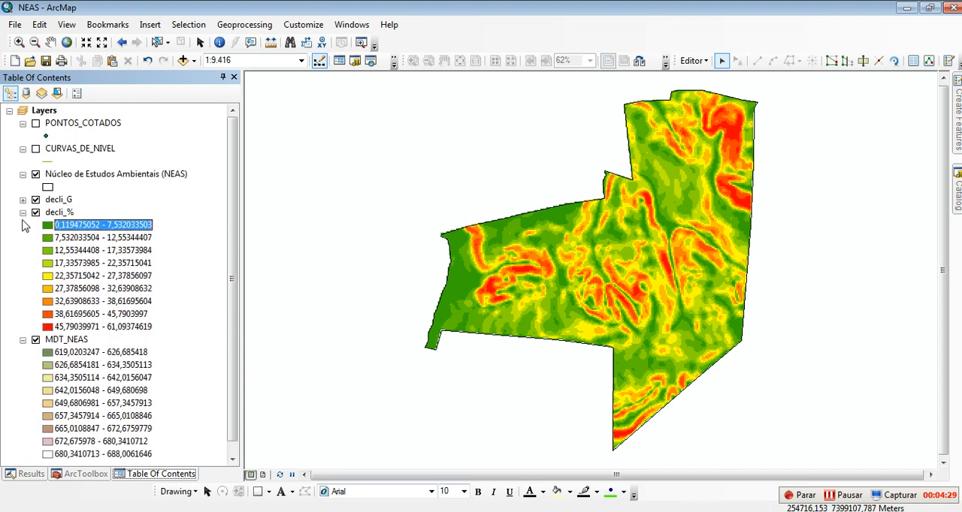
pyautogui.click(22, 213)
pyautogui.click(23, 225)
pyautogui.click(35, 212)
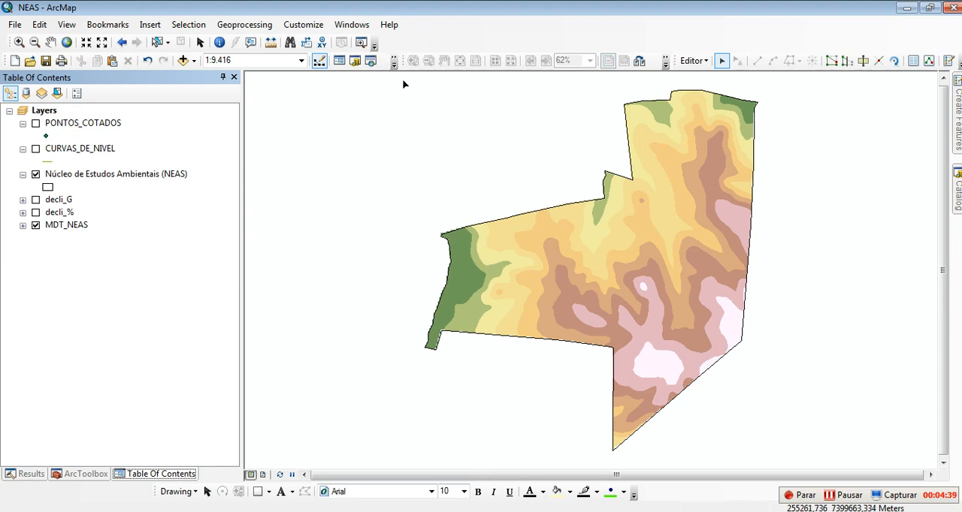
pyautogui.rightClick(418, 42)
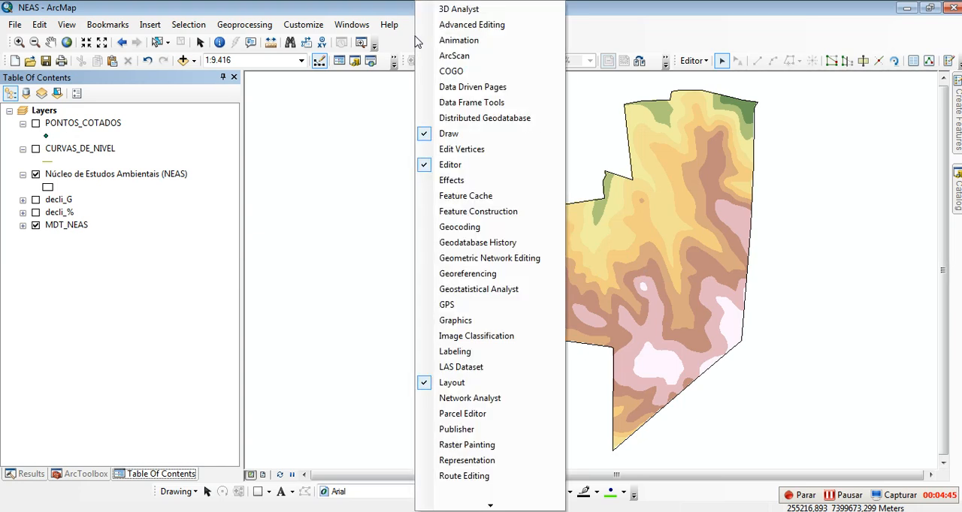
pyautogui.click(408, 41)
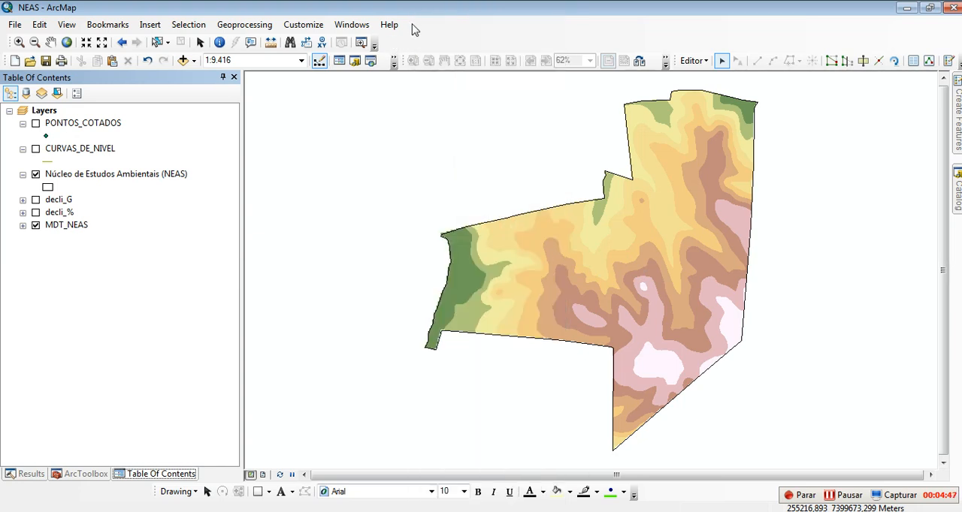
# Step: Show the 3D Analyst toolbar above the map and interpolate a short diagonal line near the middle of the area on the decli_G surface
pyautogui.rightClick(413, 27)
pyautogui.click(447, 10)
pyautogui.moveTo(590, 94); pyautogui.dragTo(308, 90)
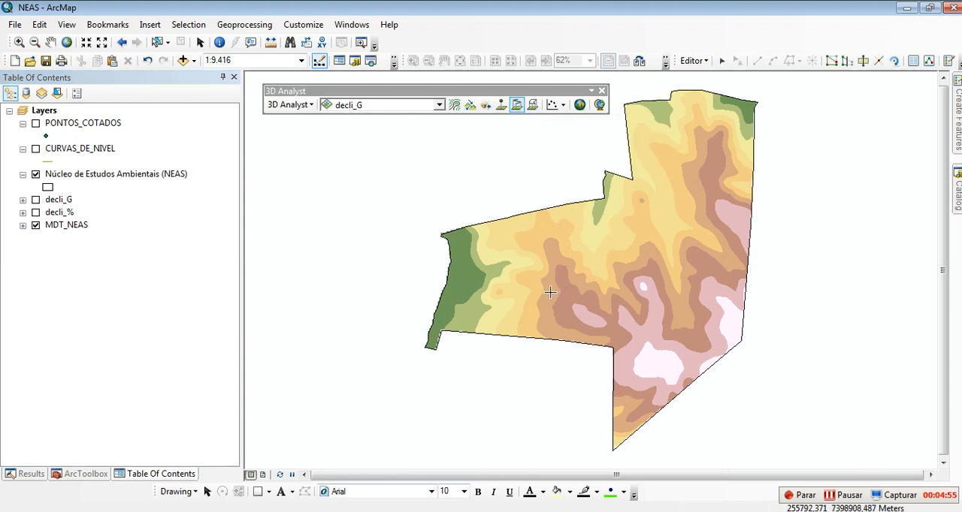
pyautogui.click(503, 107)
pyautogui.click(516, 105)
pyautogui.click(550, 296)
pyautogui.doubleClick(590, 265)
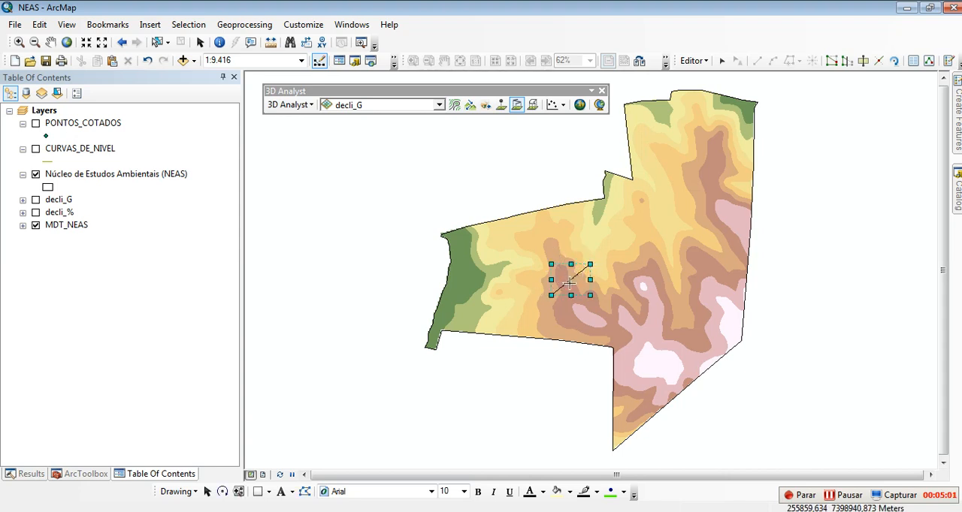
# Step: Create a profile graph of the interpolated line and widen its window to examine the curve along the section
pyautogui.click(557, 105)
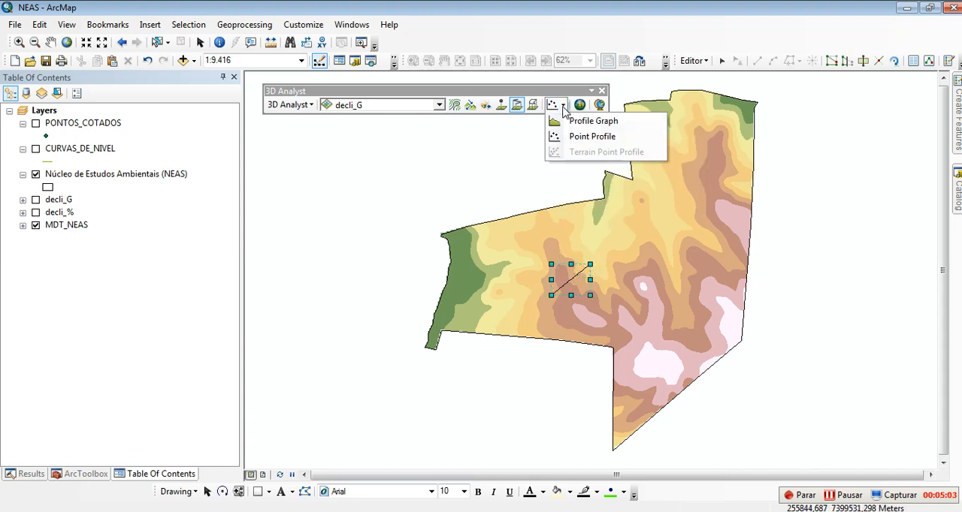
pyautogui.click(592, 121)
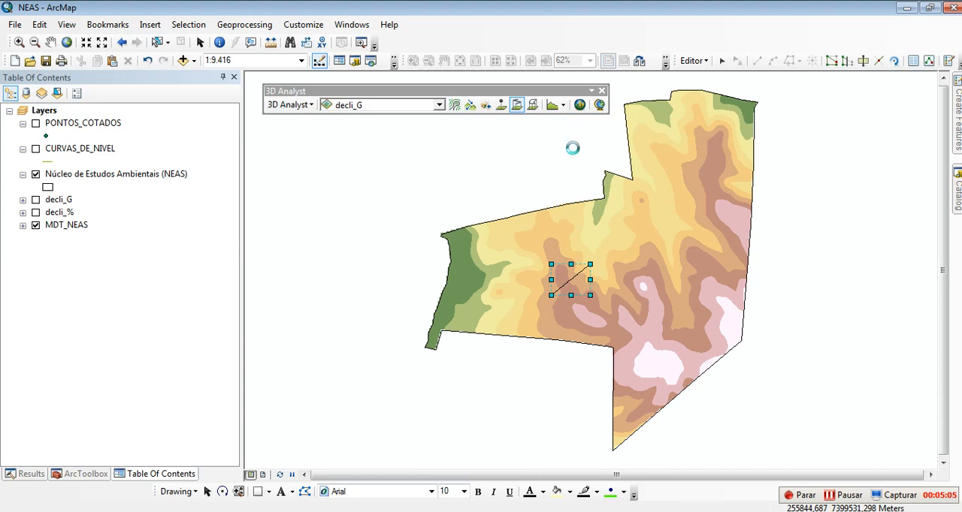
pyautogui.moveTo(566, 201); pyautogui.dragTo(286, 184)
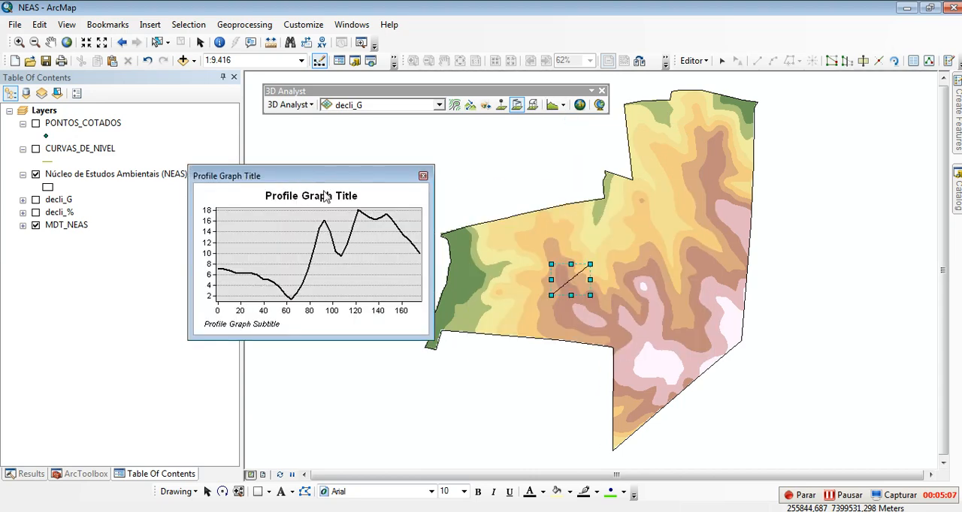
pyautogui.moveTo(430, 192); pyautogui.dragTo(809, 193)
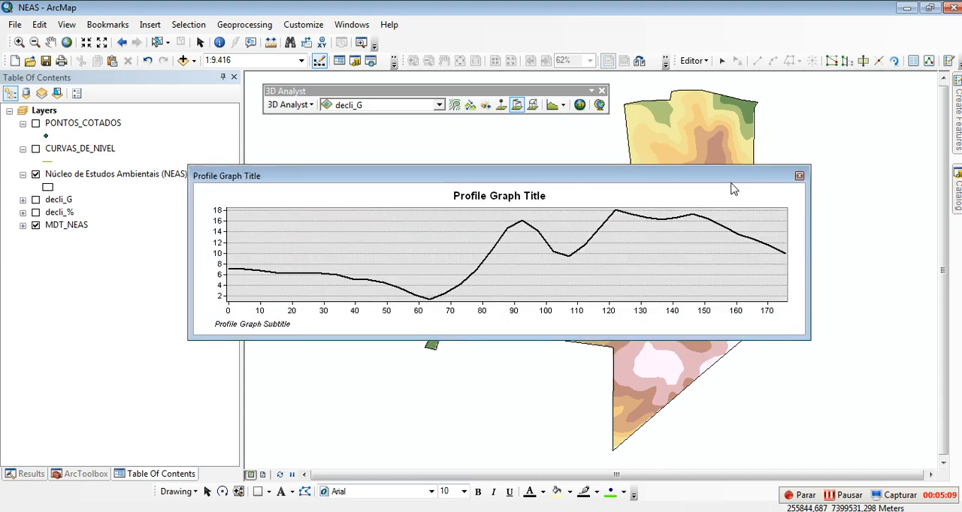
pyautogui.moveTo(503, 191); pyautogui.dragTo(493, 31)
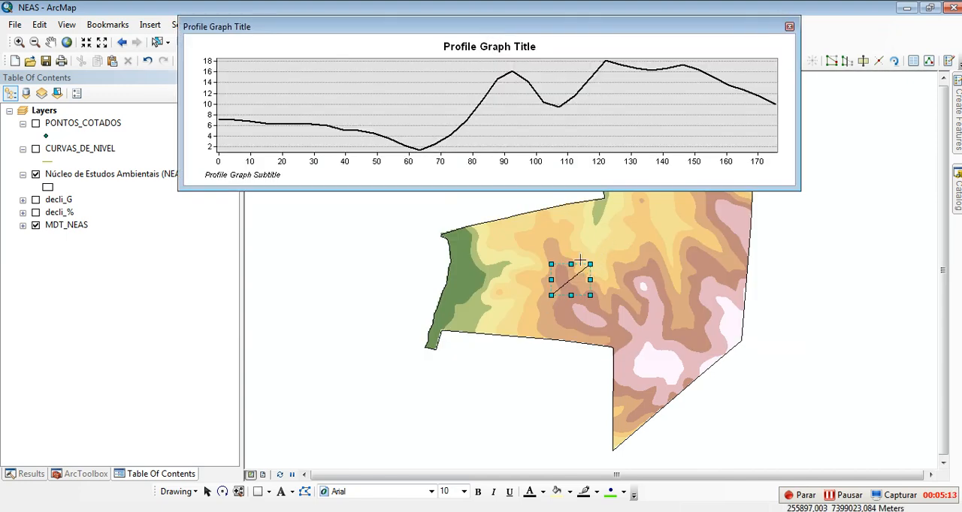
pyautogui.moveTo(588, 32); pyautogui.dragTo(587, 50)
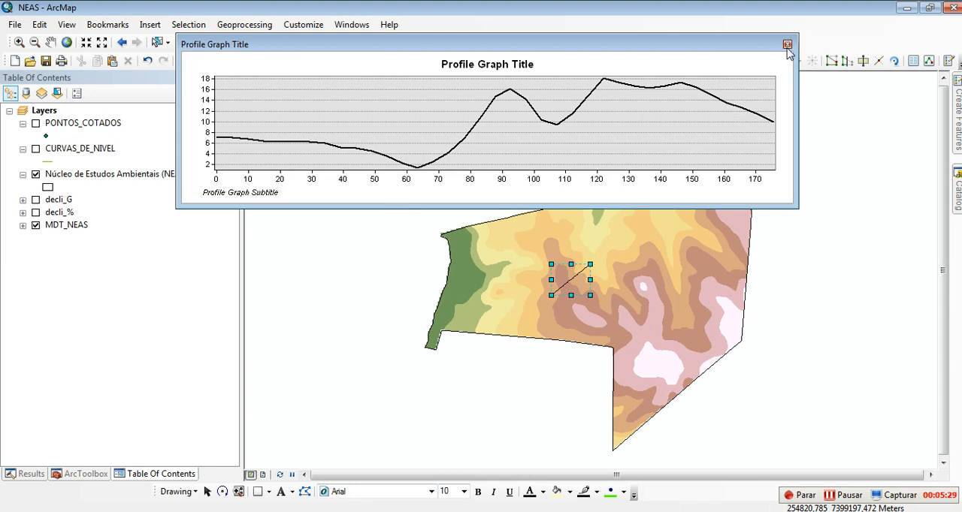
pyautogui.doubleClick(500, 66)
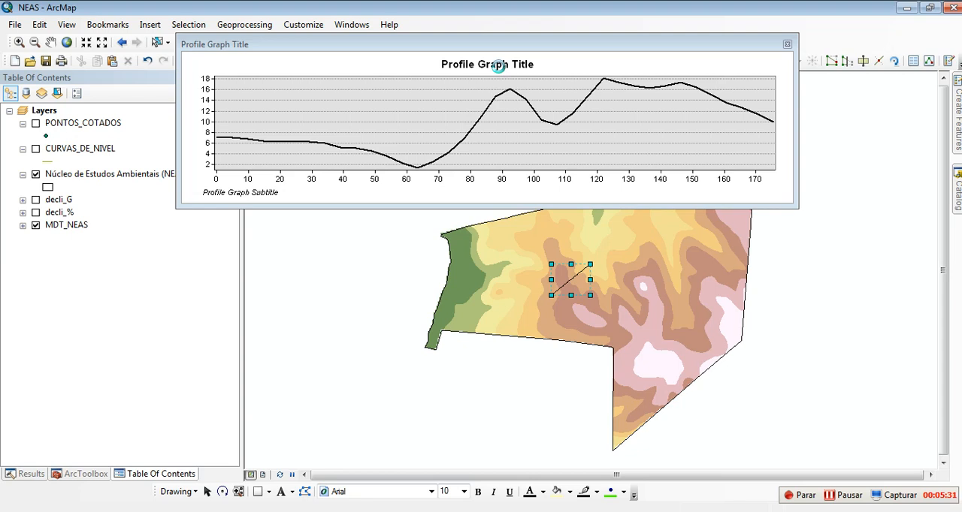
pyautogui.click(592, 74)
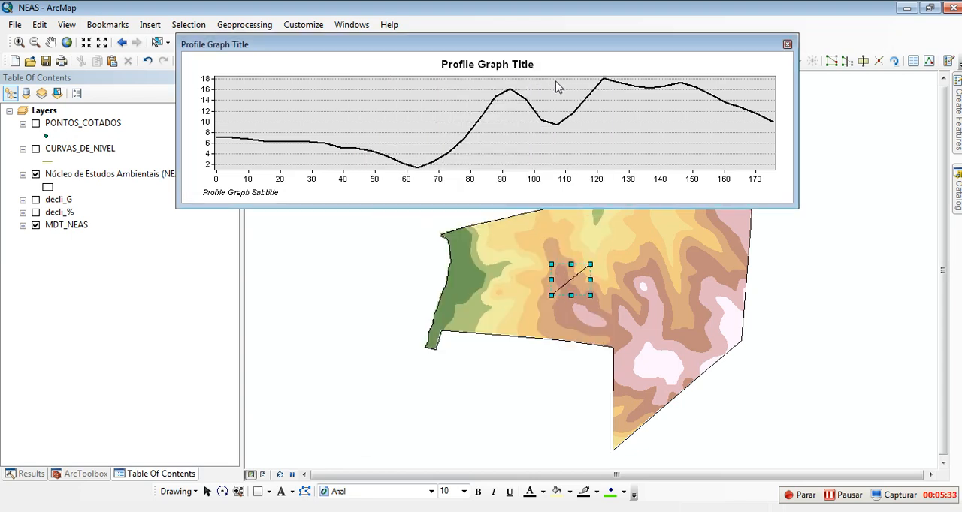
# Step: Close the profile graph and the 3D Analyst toolbar, and delete the profile line from the map
pyautogui.click(787, 44)
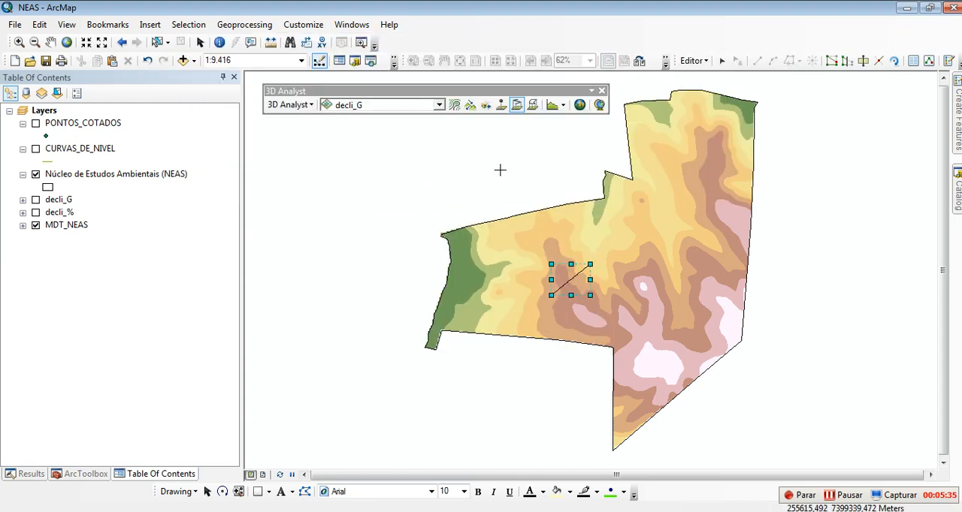
pyautogui.click(601, 90)
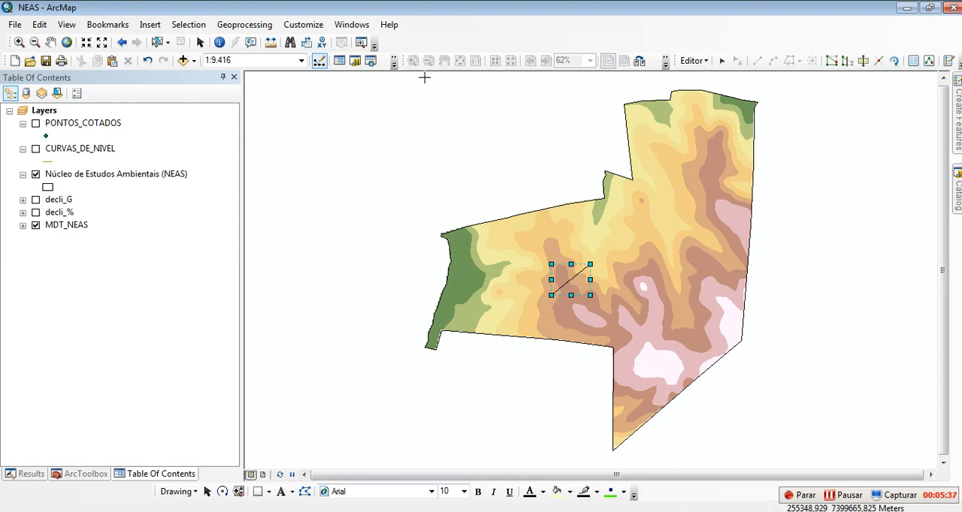
pyautogui.click(200, 43)
pyautogui.click(546, 267)
pyautogui.click(570, 279)
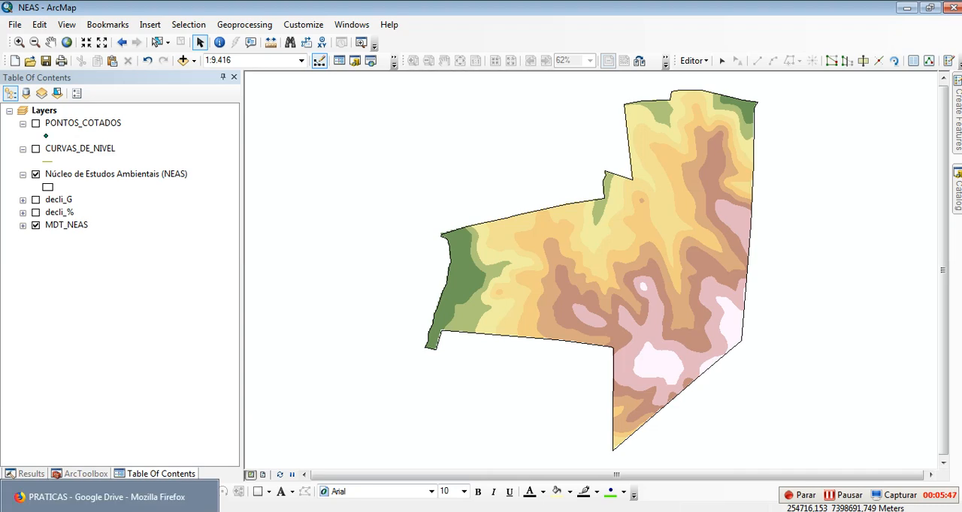
# Step: Switch to Firefox, open the PRATICA 08A assignment in the Moodle course and read its list of required maps and questions
pyautogui.click(109, 497)
pyautogui.click(92, 12)
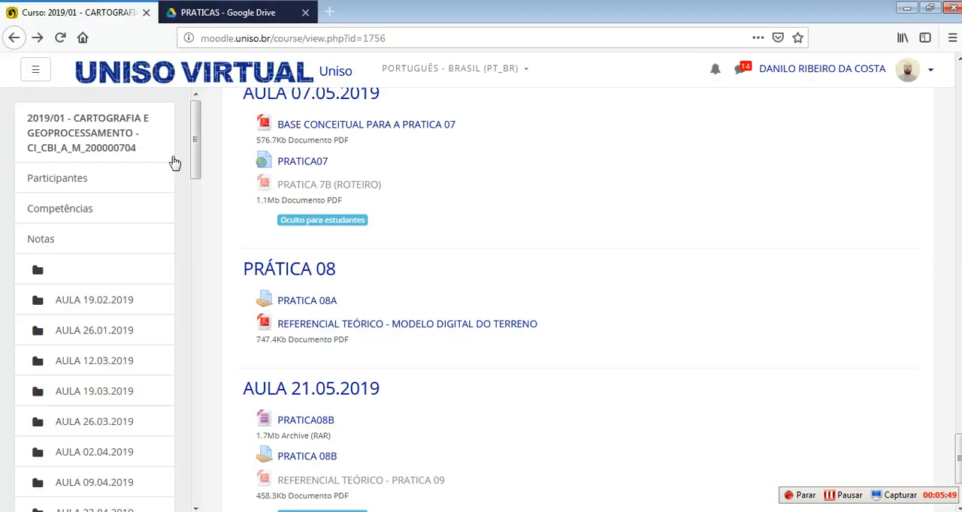
pyautogui.click(319, 304)
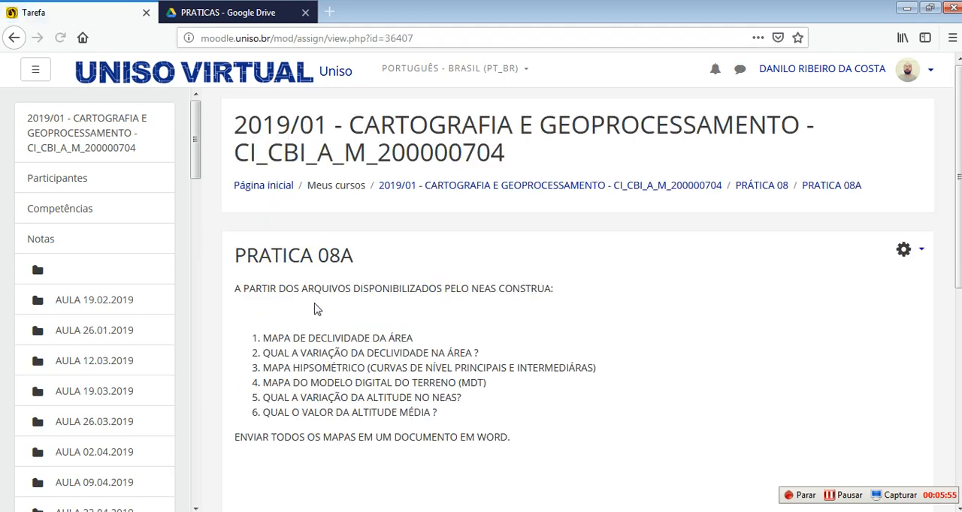
pyautogui.scroll(-2, 315, 309)
pyautogui.moveTo(263, 266); pyautogui.dragTo(409, 267)
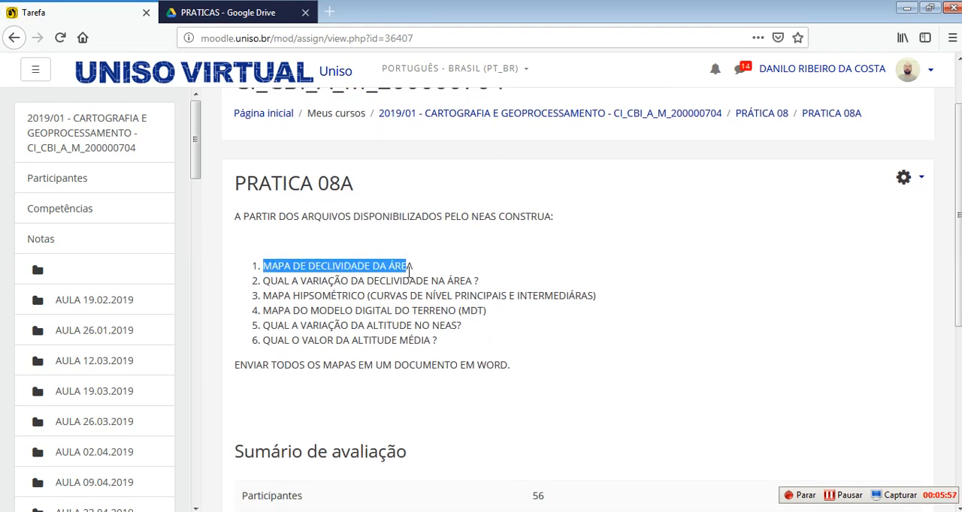
pyautogui.click(357, 319)
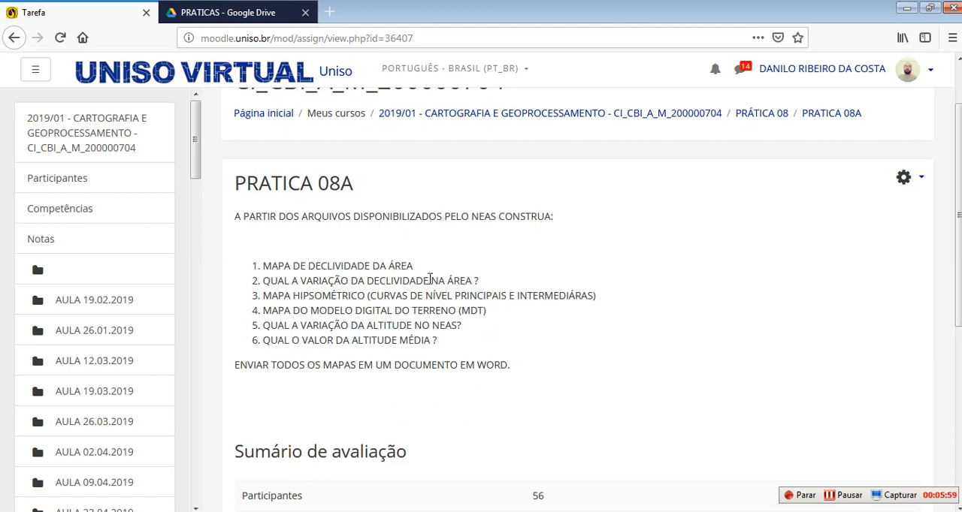
# Step: Return to ArcMap to expand the decli_% legend, checking the slope range against the PRATICA 08A questions in Firefox
pyautogui.click(198, 511)
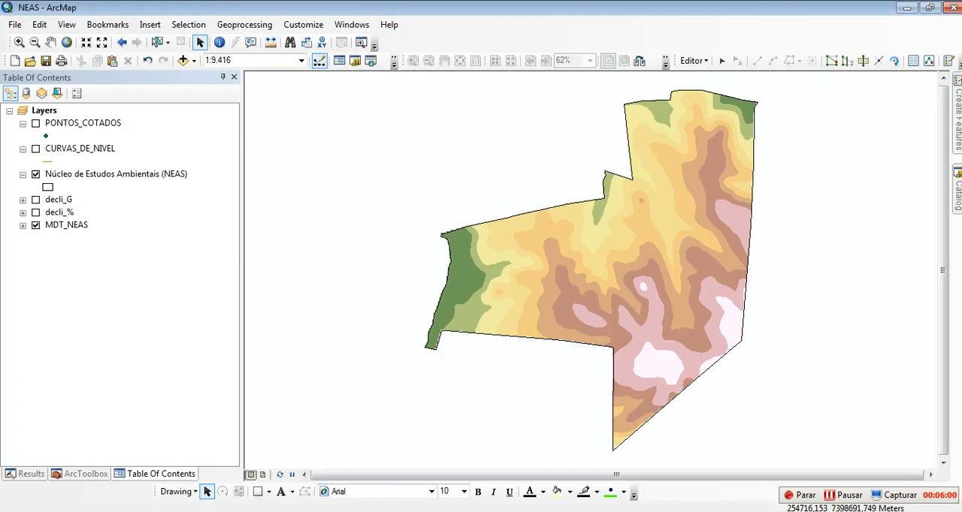
pyautogui.click(23, 213)
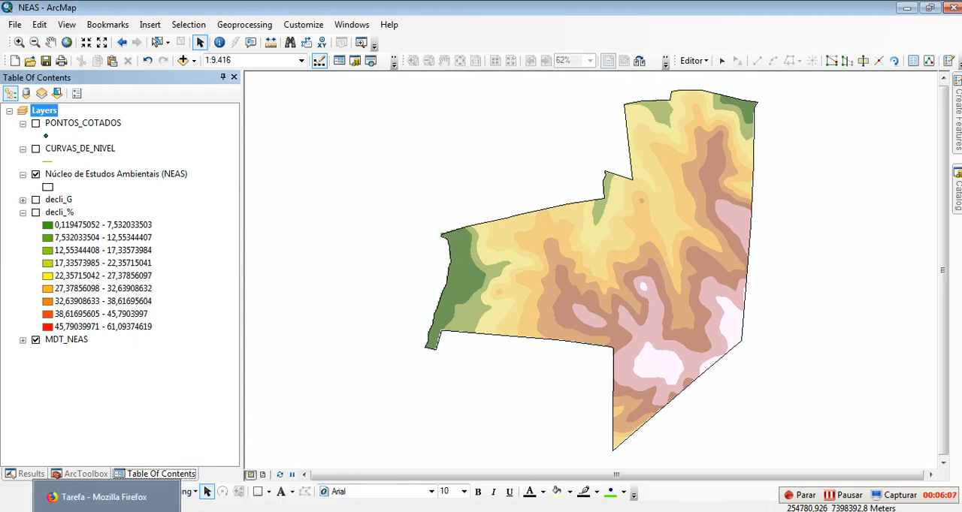
pyautogui.click(105, 511)
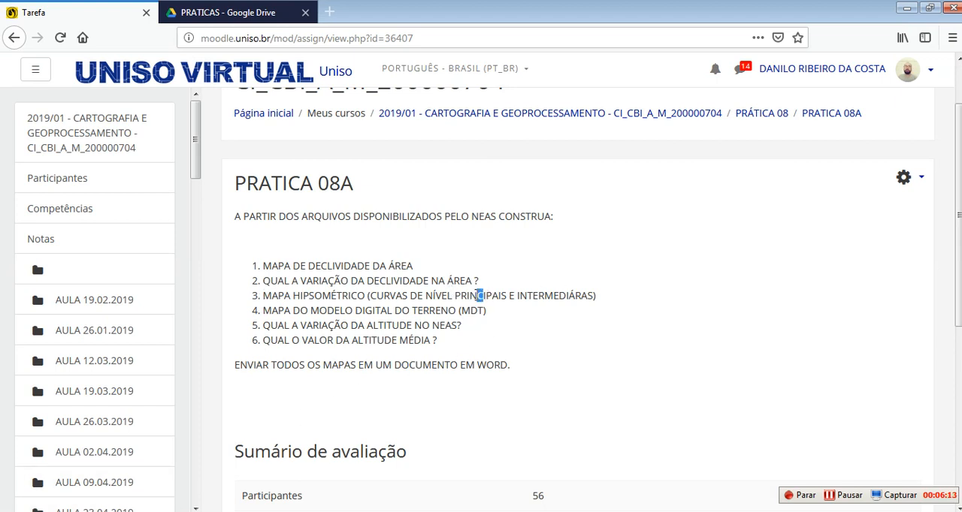
pyautogui.click(433, 330)
pyautogui.click(143, 510)
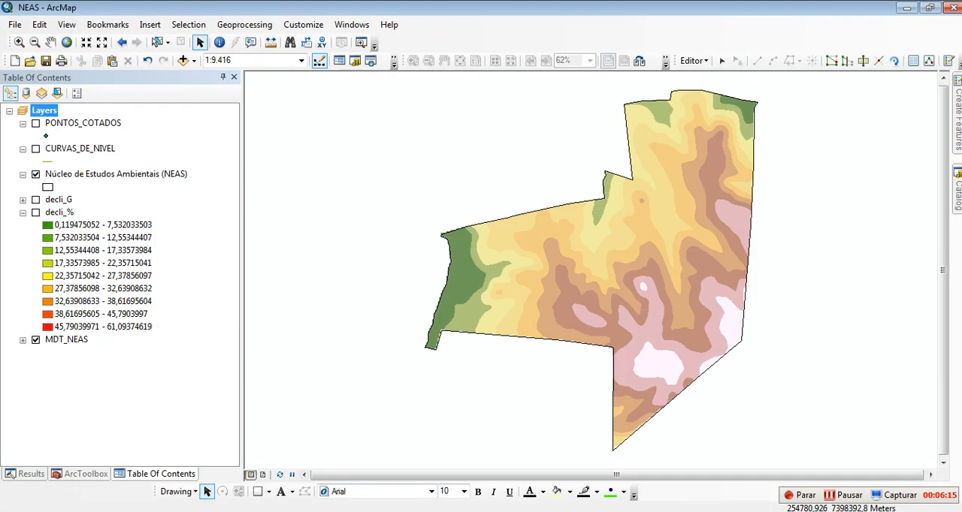
# Step: Show CURVAS_DE_NIVEL instead of the Núcleo de Estudos Ambientais (NEAS) boundary and open the contour layer's attribute table
pyautogui.click(35, 174)
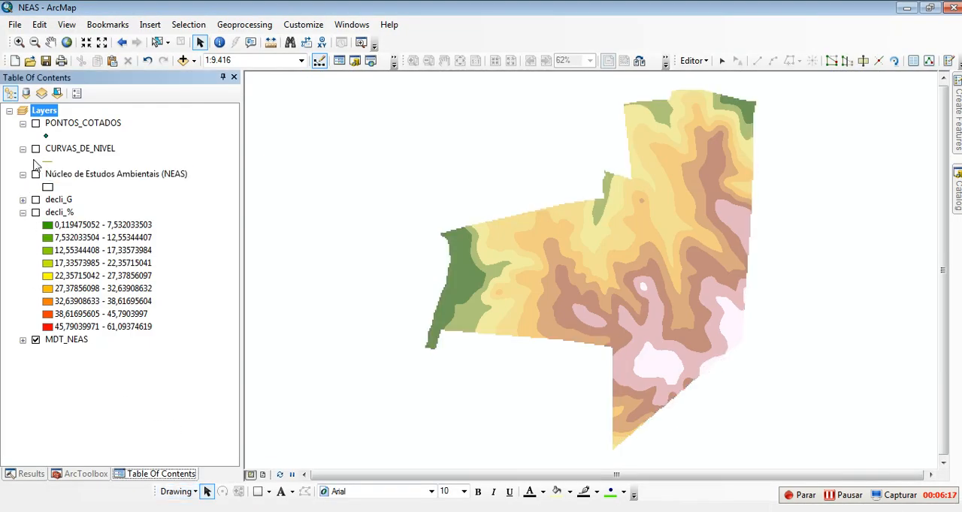
pyautogui.click(35, 150)
pyautogui.rightClick(54, 154)
pyautogui.click(112, 191)
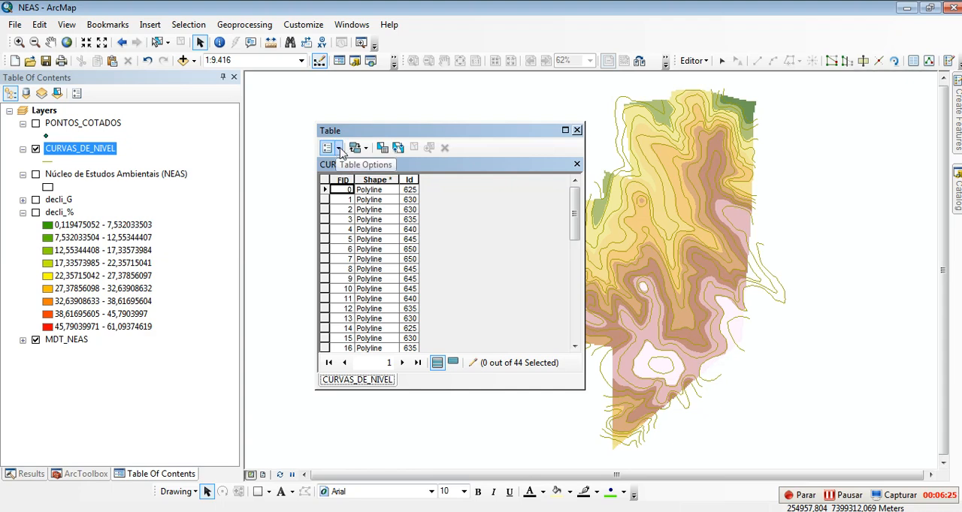
# Step: Stop the edit session and add a Text field named TIPOS with length 50 to the CURVAS_DE_NIVEL table
pyautogui.click(328, 149)
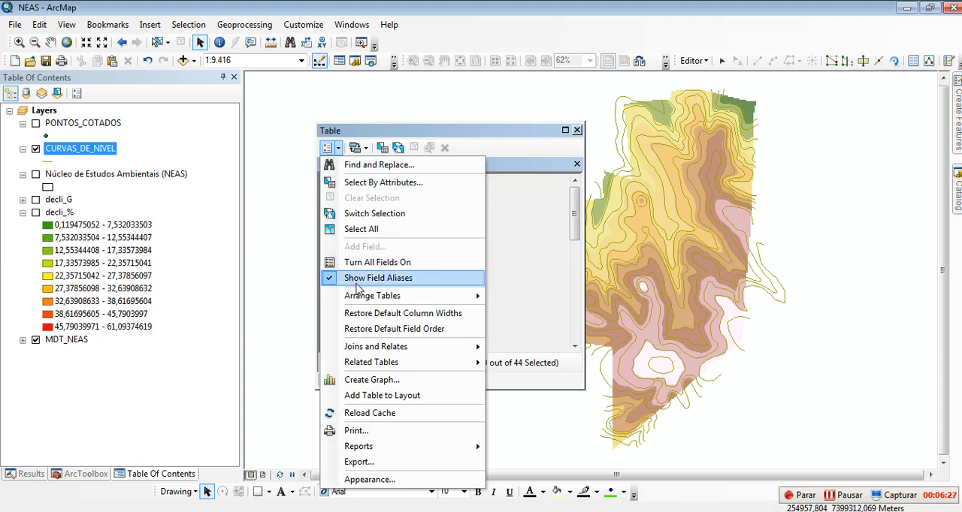
pyautogui.click(693, 61)
pyautogui.click(706, 90)
pyautogui.click(354, 149)
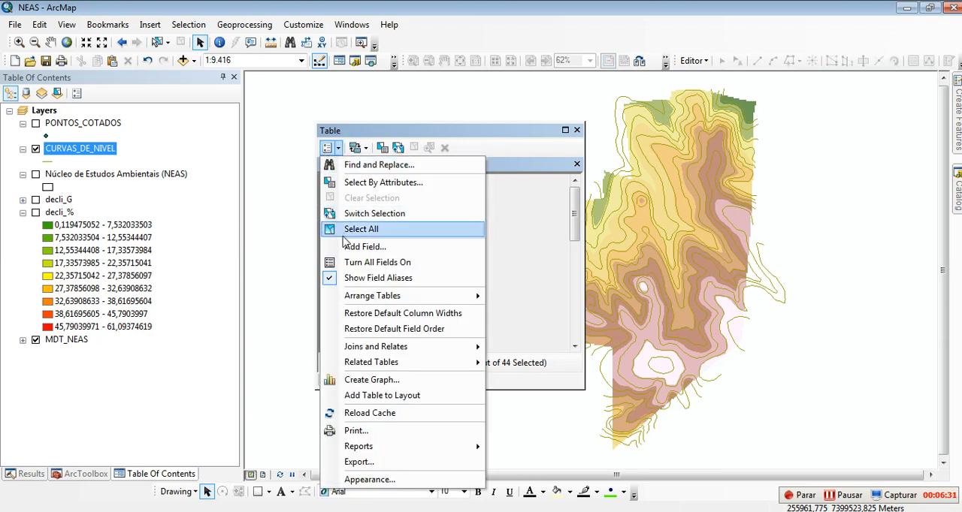
pyautogui.click(375, 249)
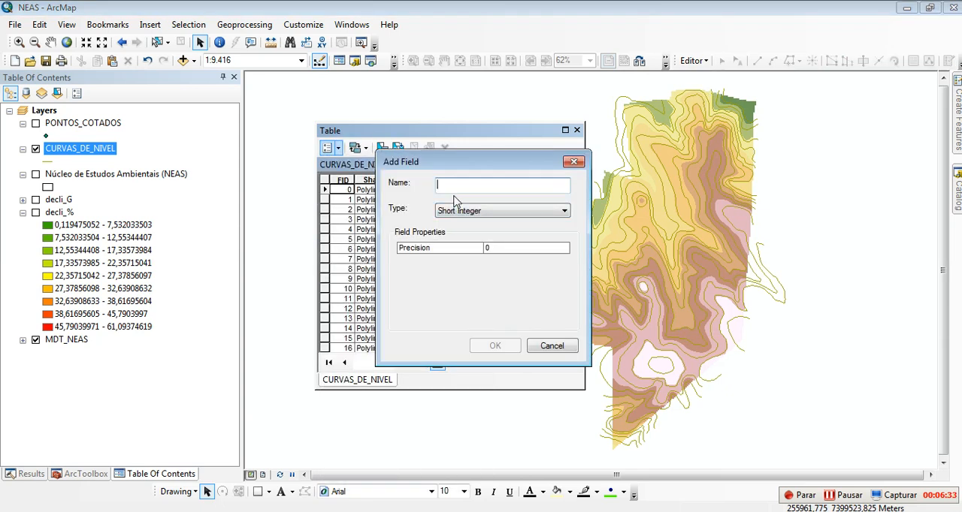
pyautogui.write('TIPOS')
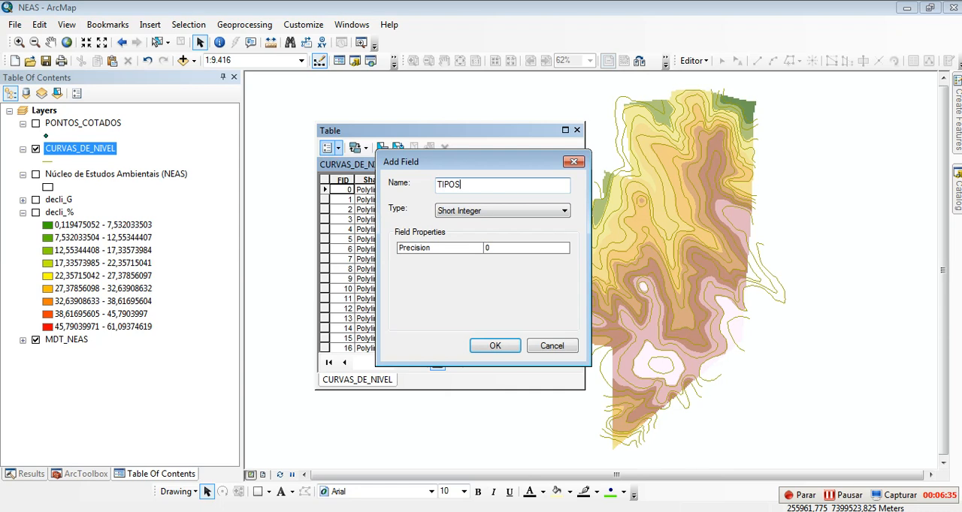
pyautogui.click(502, 206)
pyautogui.click(484, 260)
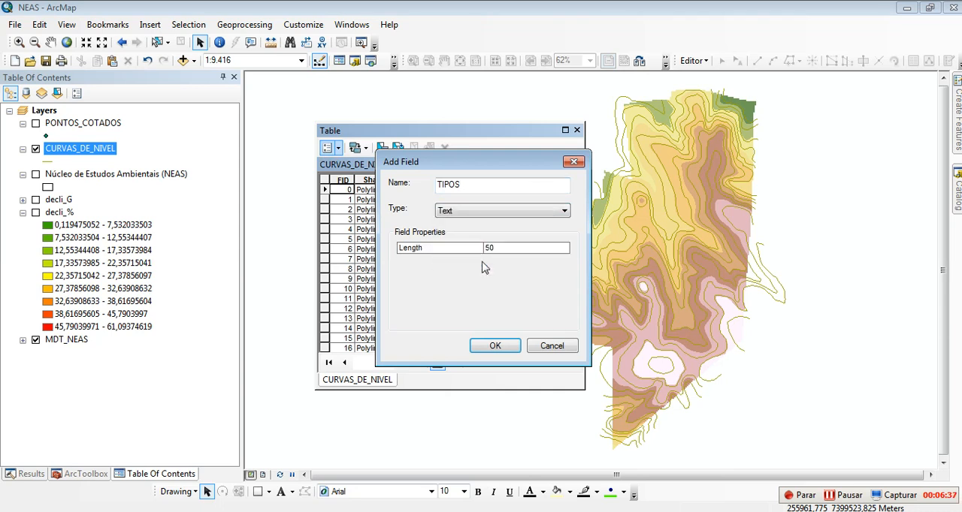
pyautogui.click(476, 248)
pyautogui.click(504, 248)
pyautogui.click(489, 344)
# Step: Start an edit session and sort the CURVAS_DE_NIVEL table by Id in ascending order
pyautogui.moveTo(537, 134); pyautogui.dragTo(428, 130)
pyautogui.click(692, 61)
pyautogui.click(702, 78)
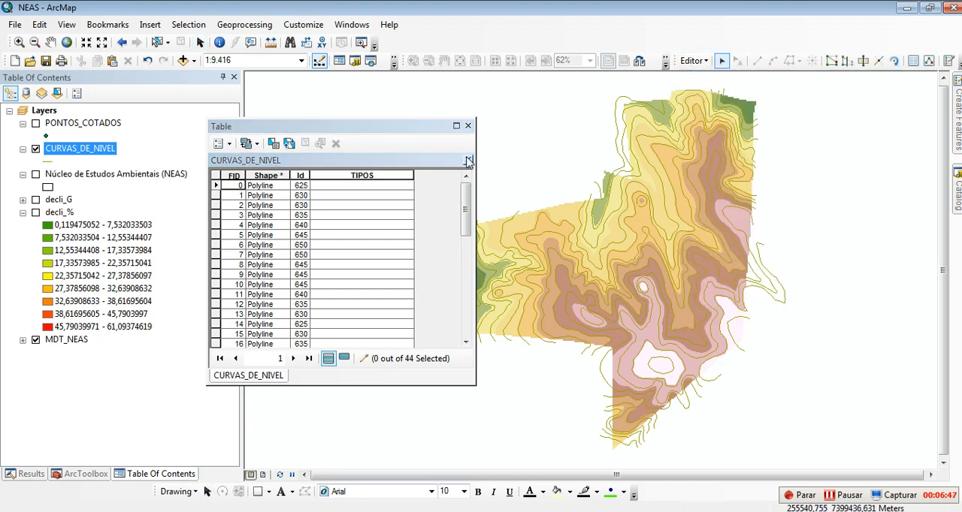
pyautogui.doubleClick(300, 175)
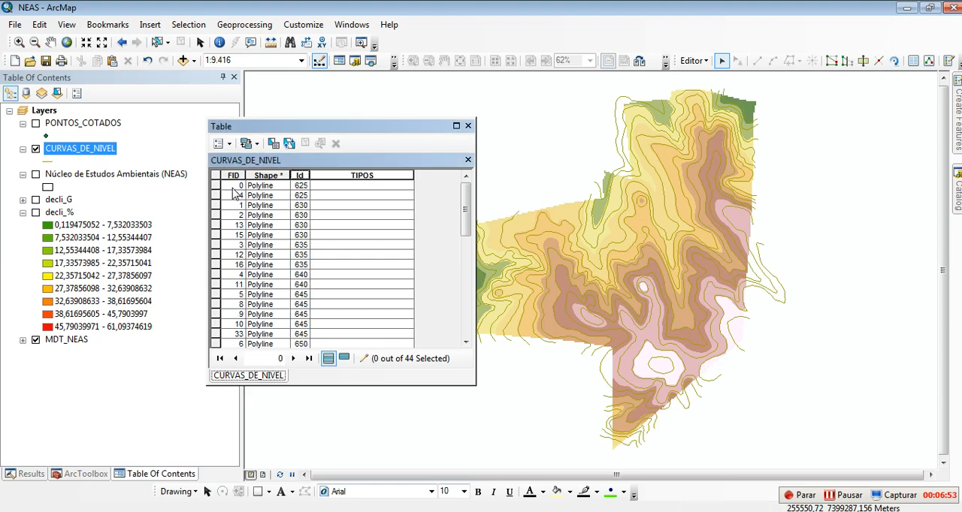
# Step: Select the two contour records with Id 625 and set their TIPOS value to MESTRAS
pyautogui.moveTo(218, 186); pyautogui.dragTo(218, 196)
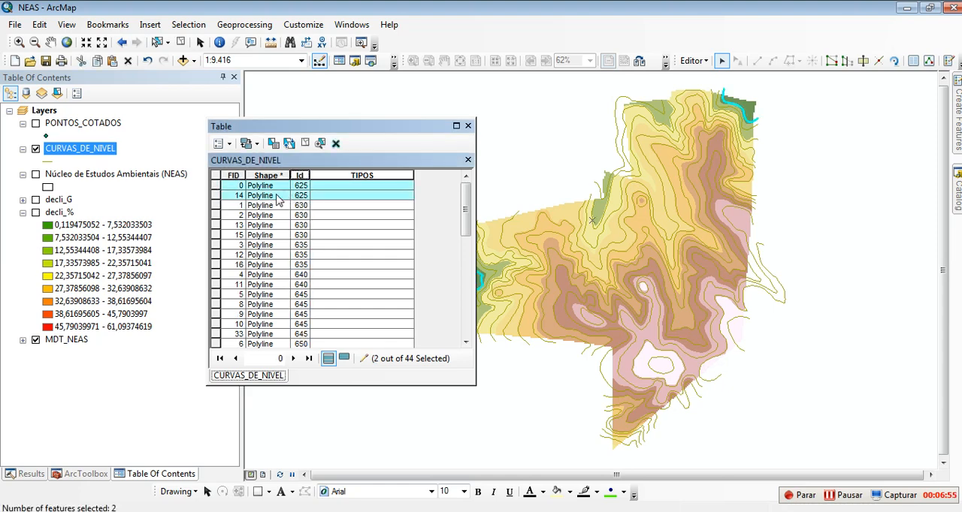
pyautogui.moveTo(364, 134); pyautogui.dragTo(306, 141)
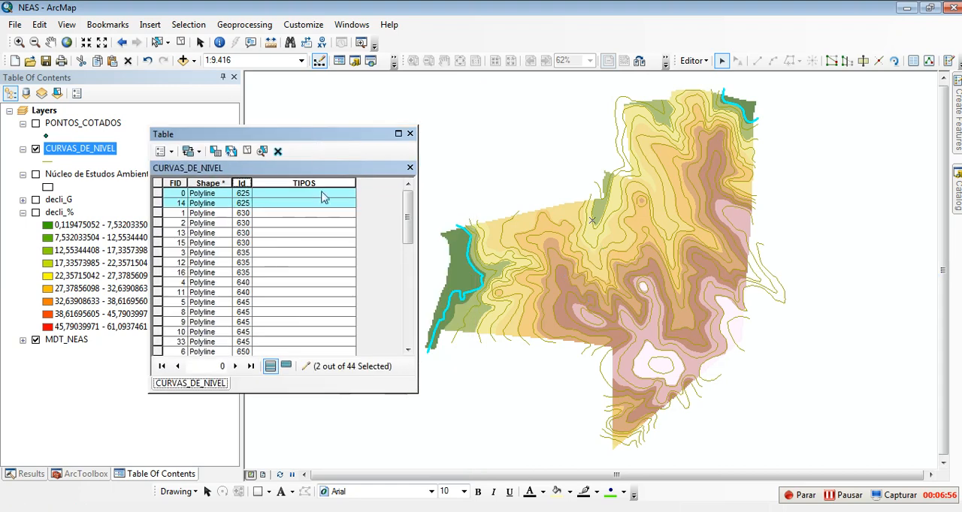
pyautogui.click(281, 195)
pyautogui.click(284, 195)
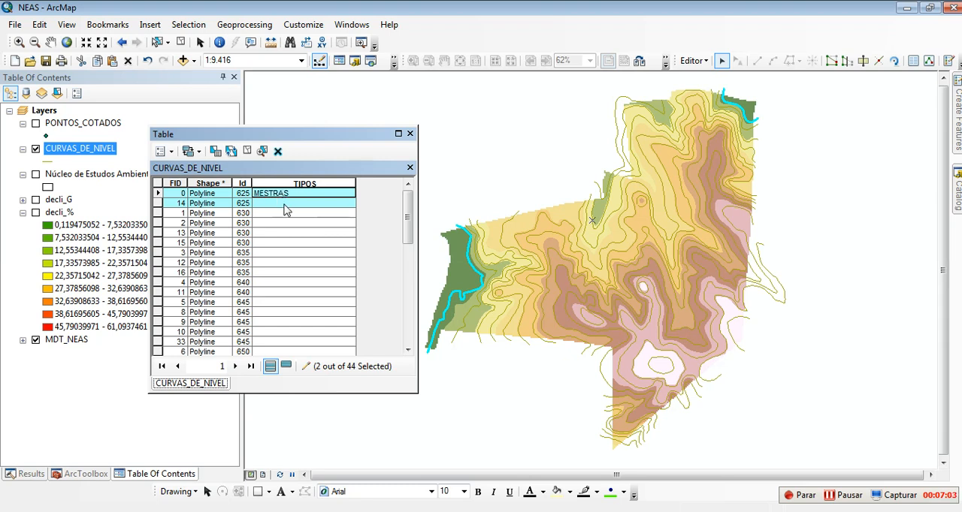
pyautogui.click(284, 204)
pyautogui.click(285, 204)
pyautogui.write('MESTRAS')
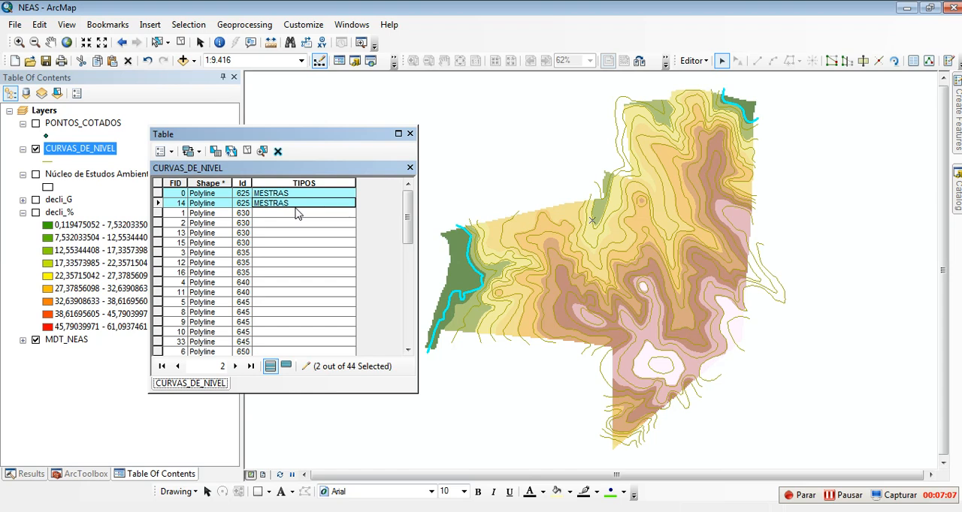
pyautogui.click(293, 233)
pyautogui.click(263, 214)
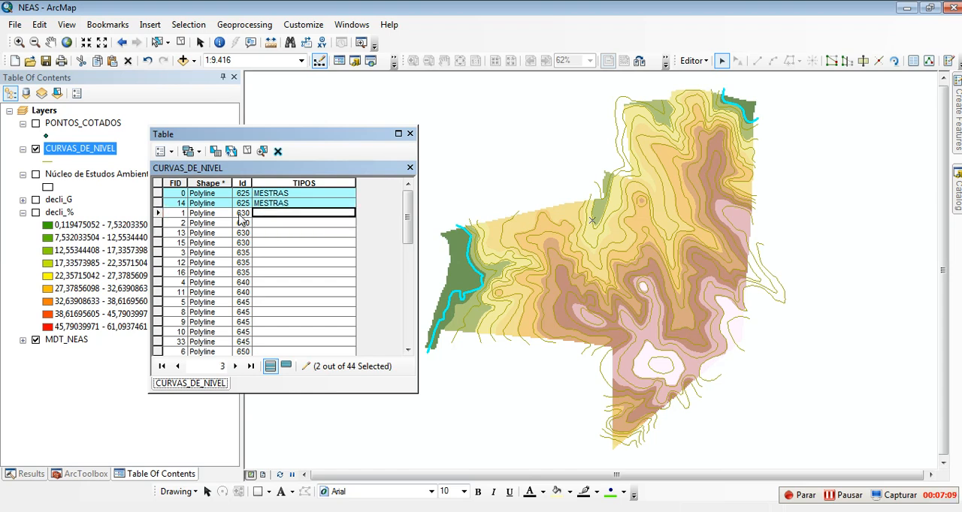
# Step: Set TIPOS to INTERMEDIÁRIA for the four contour records with Id 630
pyautogui.click(264, 213)
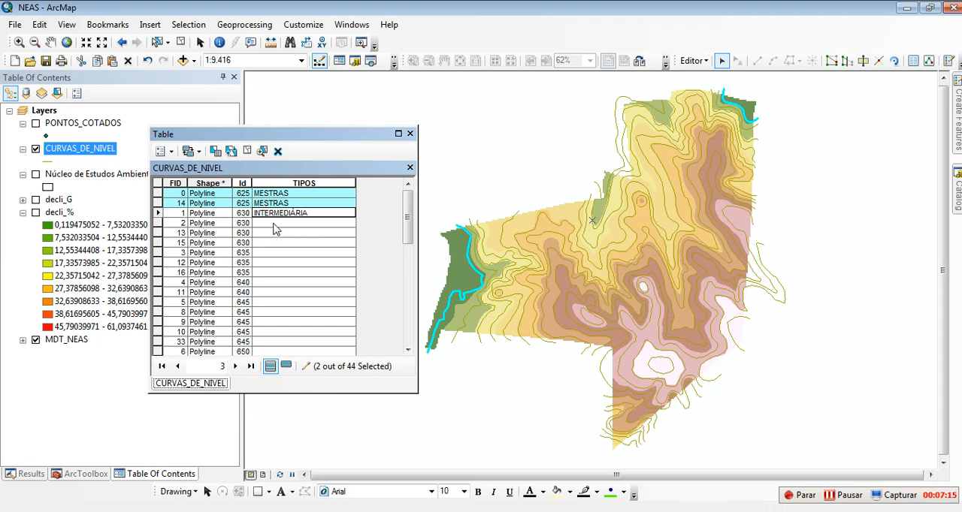
pyautogui.click(285, 223)
pyautogui.write('INTERMEDIÁRIA')
pyautogui.click(283, 232)
pyautogui.write('INTERMEDIÁRIA')
pyautogui.click(280, 243)
pyautogui.write('INTERMEDIÁRIA')
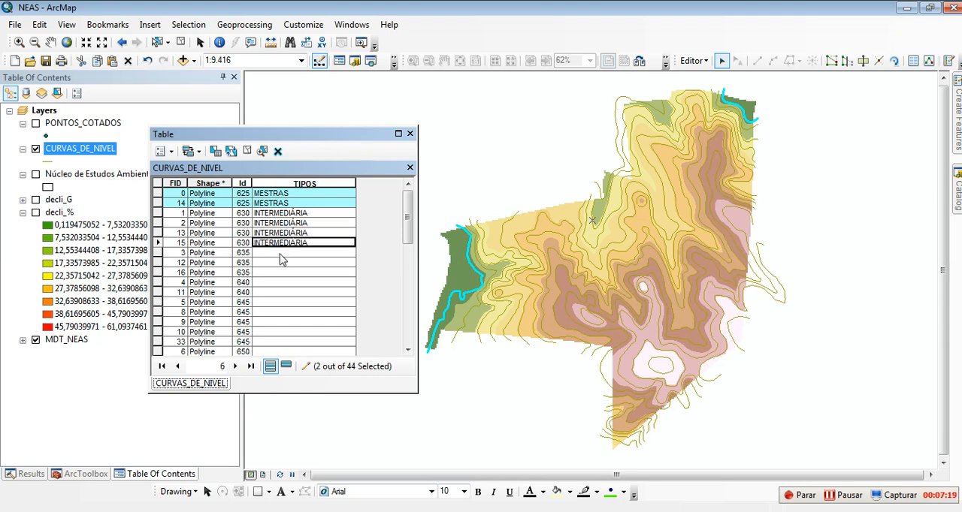
# Step: Fill TIPOS with INTERMEDIÁRIA for the contour records with Id 635 and Id 640
pyautogui.click(269, 254)
pyautogui.write('INTERMEDIÁRIA')
pyautogui.click(288, 263)
pyautogui.write('INTERMEDIÁRIA')
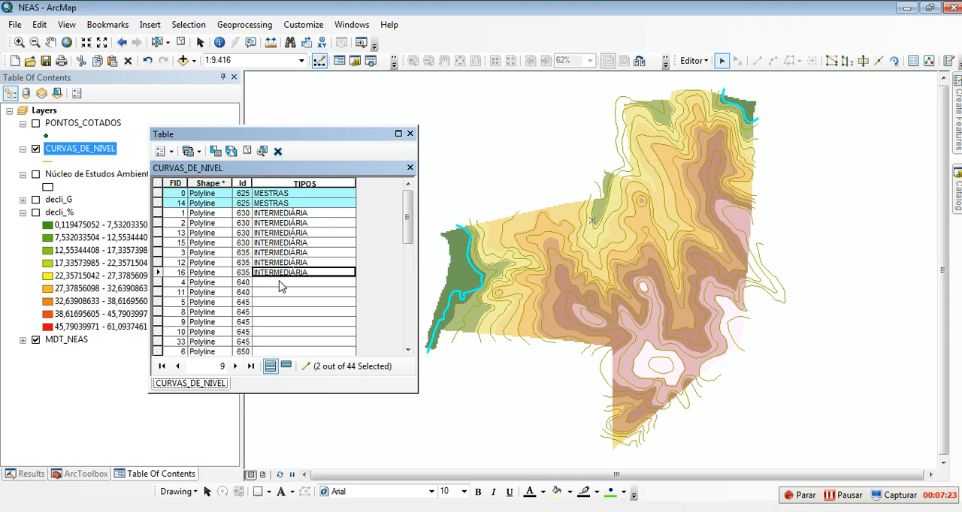
pyautogui.write('INTERMEDIÁRIA')
pyautogui.press('Return')
pyautogui.write('INTERMEDIÁRIA')
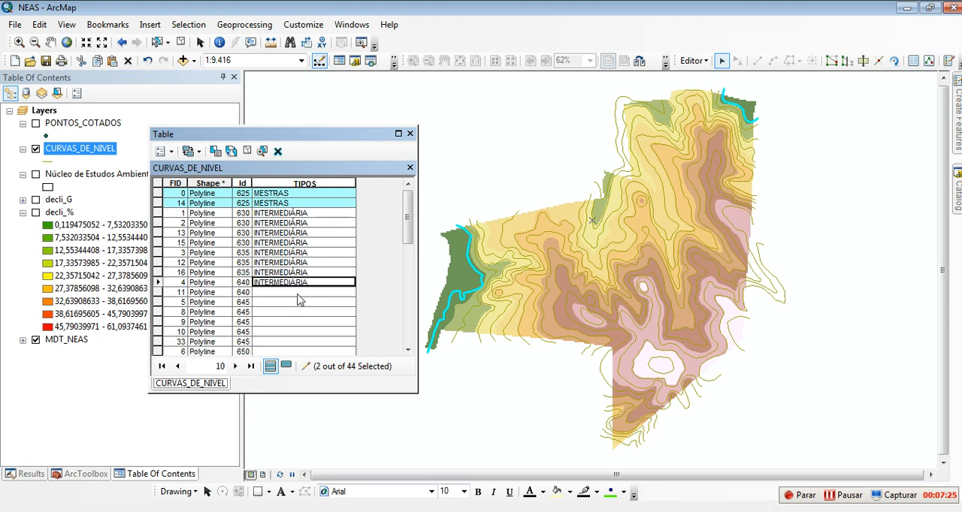
pyautogui.press('Return')
pyautogui.write('INTERMEDIÁRIA')
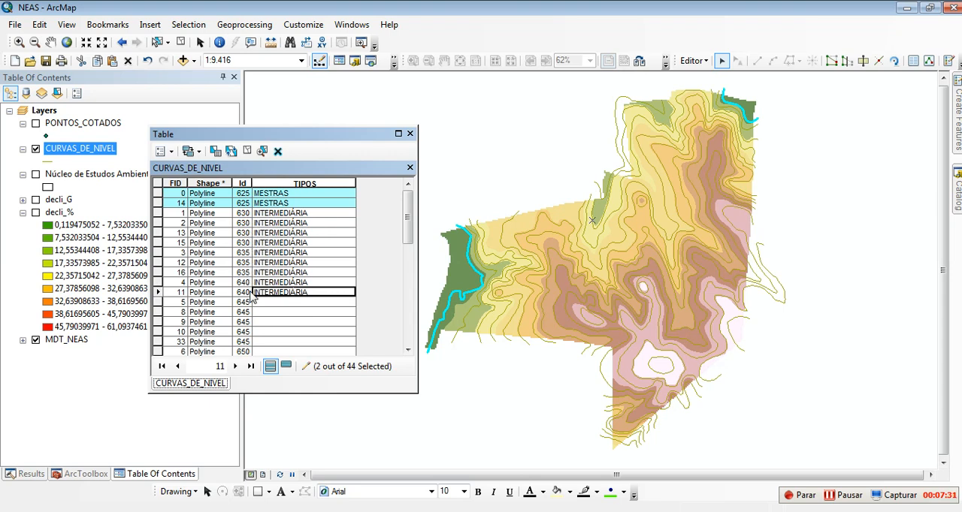
# Step: Enter INTERMEDIÁRIA as the TIPOS value of the five contour records with Id 645
pyautogui.press('Return')
pyautogui.write('INTERMEDIÁRIA')
pyautogui.press('Return')
pyautogui.write('INTERMEDIÁRIA')
pyautogui.press('Return')
pyautogui.write('INTERMEDIÁRIA')
pyautogui.press('Return')
pyautogui.write('INTERMEDIÁRIA')
pyautogui.press('Return')
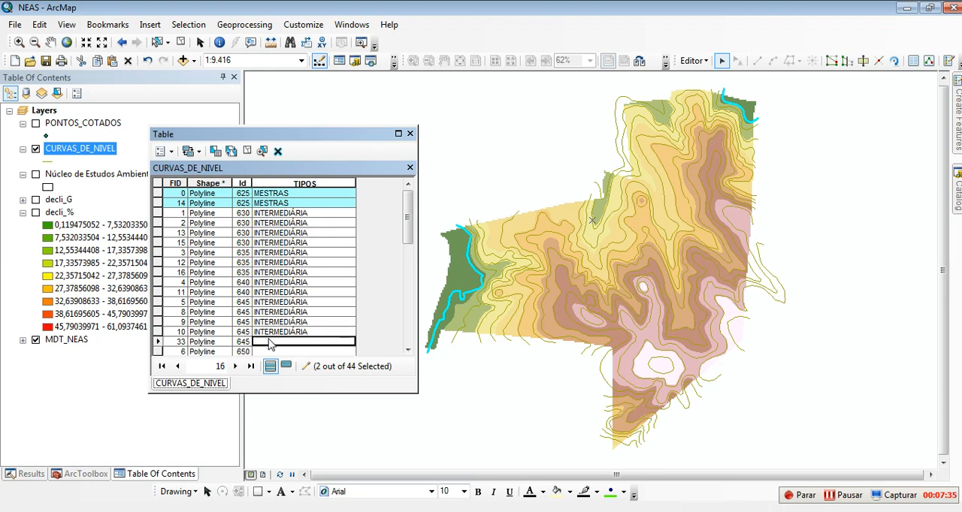
pyautogui.write('INTERMEDIÁRIA')
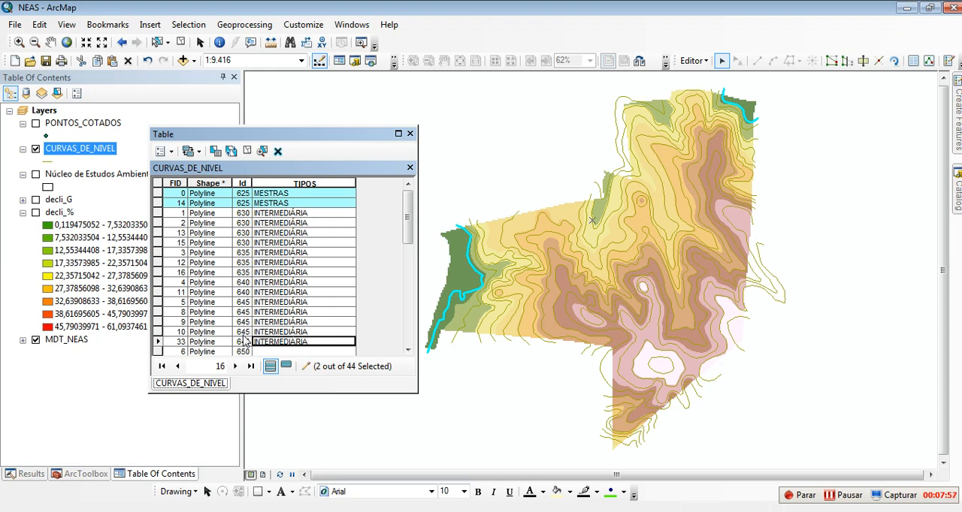
# Step: Set TIPOS to MESTRA for the five contour records with Id 650
pyautogui.scroll(-2, 248, 323)
pyautogui.click(267, 294)
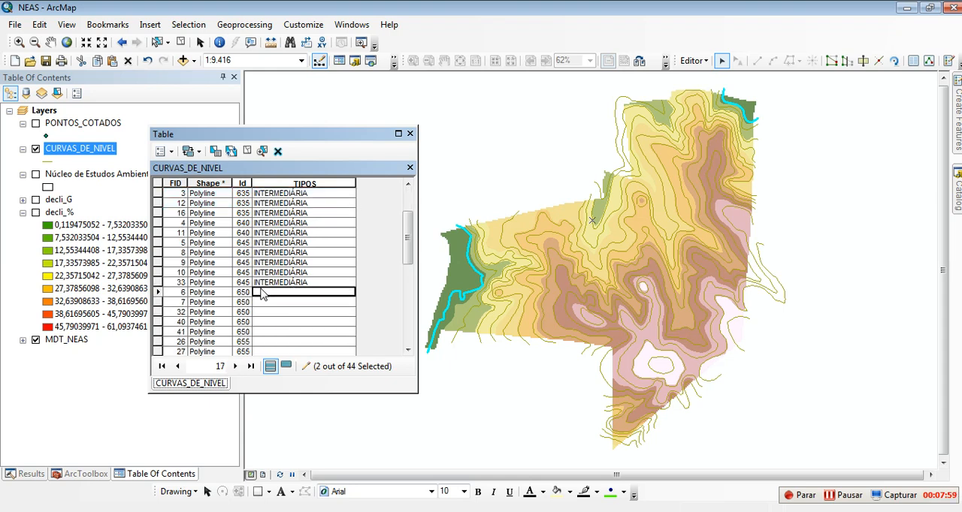
pyautogui.write('MESTR')
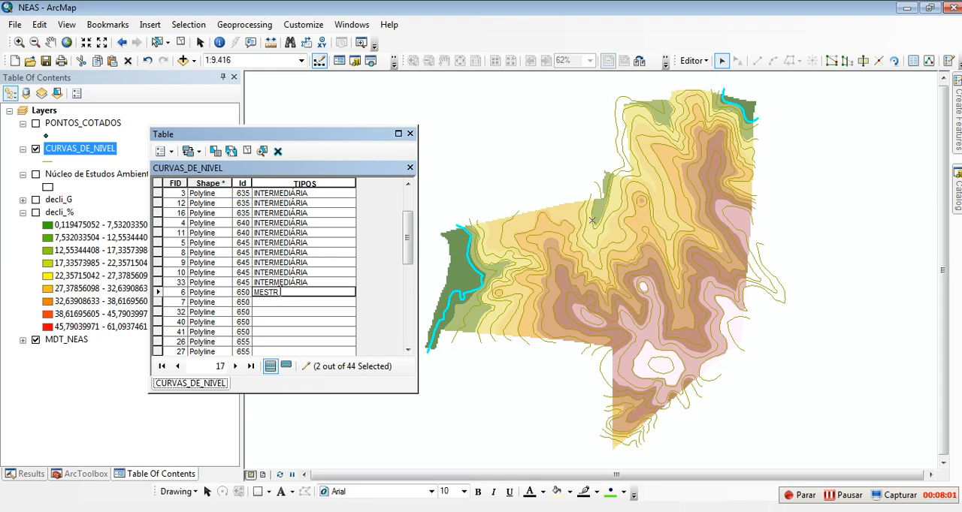
pyautogui.click(281, 314)
pyautogui.click(276, 292)
pyautogui.click(276, 301)
pyautogui.write('MESTRA')
pyautogui.click(275, 312)
pyautogui.write('MESTRA')
pyautogui.click(274, 322)
pyautogui.write('MESTRA')
pyautogui.click(274, 331)
pyautogui.write('MESTRA')
# Step: Copy the INTERMEDIÁRIA value from an Id 645 record into TIPOS for the five contour records with Id 655
pyautogui.scroll(-2, 291, 314)
pyautogui.click(268, 283)
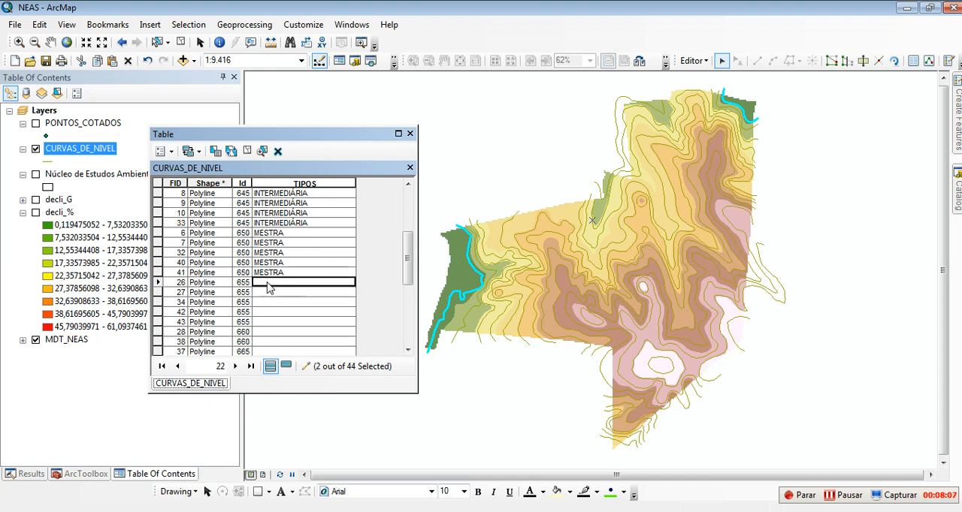
pyautogui.click(271, 224)
pyautogui.click(289, 224)
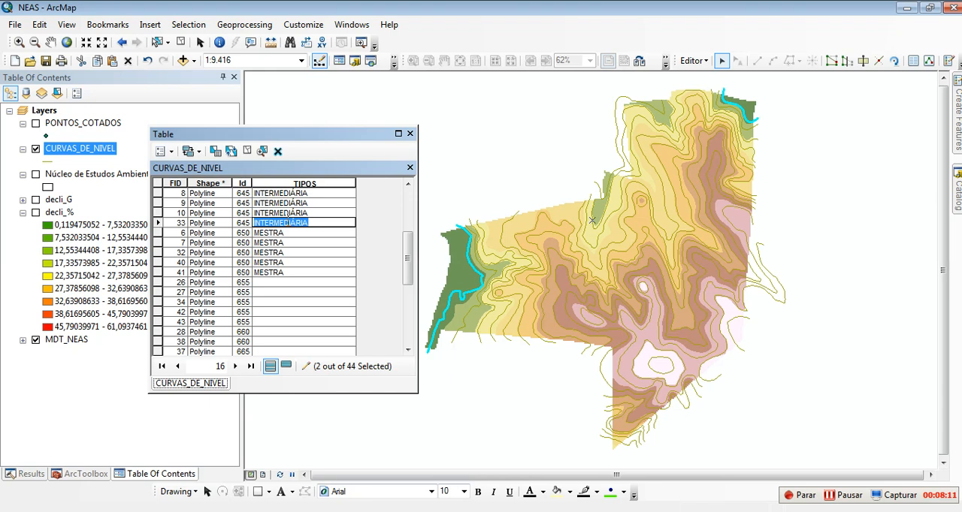
pyautogui.hotkey('ctrl', 'c')
pyautogui.click(282, 282)
pyautogui.hotkey('ctrl', 'v')
pyautogui.click(277, 292)
pyautogui.hotkey('ctrl', 'v')
pyautogui.click(274, 303)
pyautogui.hotkey('ctrl', 'v')
pyautogui.click(275, 313)
pyautogui.hotkey('ctrl', 'v')
pyautogui.click(275, 323)
pyautogui.hotkey('ctrl', 'v')
# Step: Set TIPOS to INTERMEDIÁRIA for the two contour records with Id 660
pyautogui.scroll(-2, 289, 301)
pyautogui.click(278, 275)
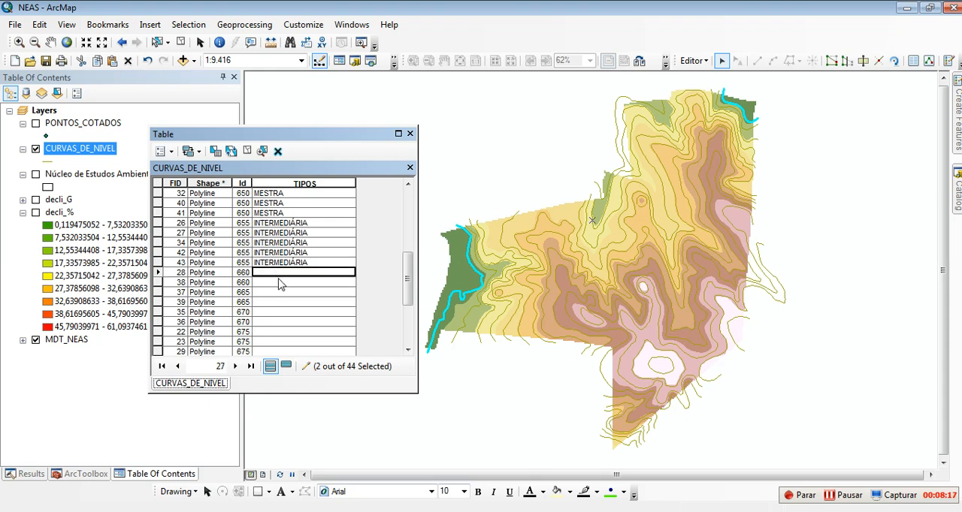
pyautogui.hotkey('ctrl', 'v')
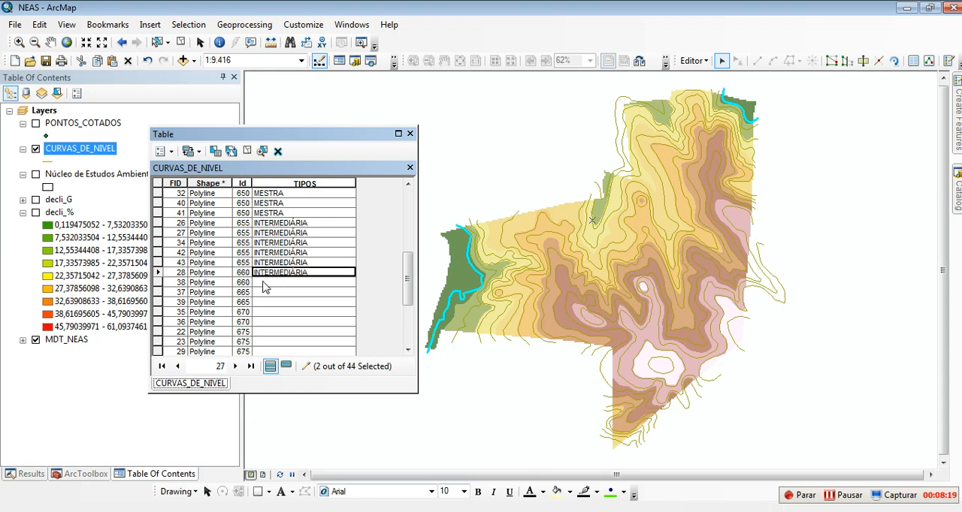
pyautogui.click(267, 283)
pyautogui.hotkey('ctrl', 'v')
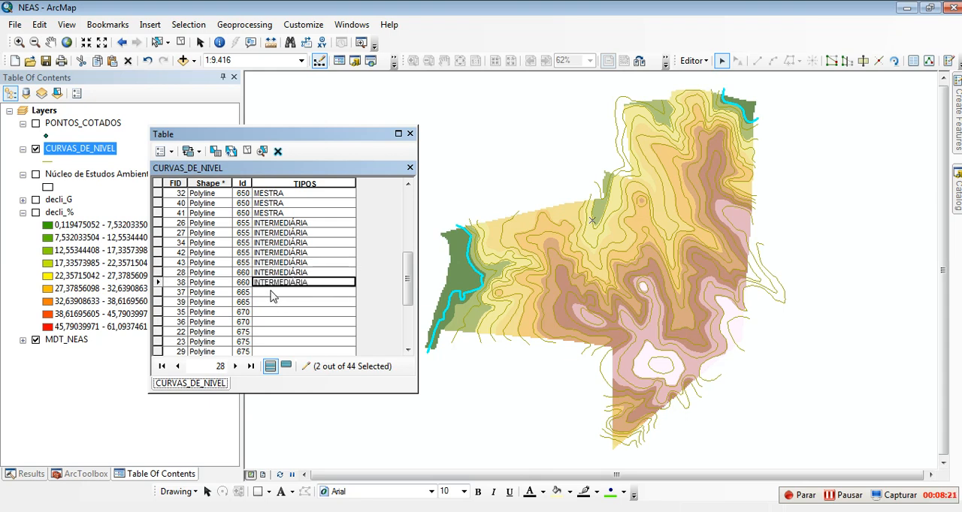
# Step: Fill TIPOS with INTERMEDIÁRIA for the contour records with Id 665 and Id 670
pyautogui.click(270, 292)
pyautogui.hotkey('ctrl', 'v')
pyautogui.click(272, 302)
pyautogui.hotkey('ctrl', 'v')
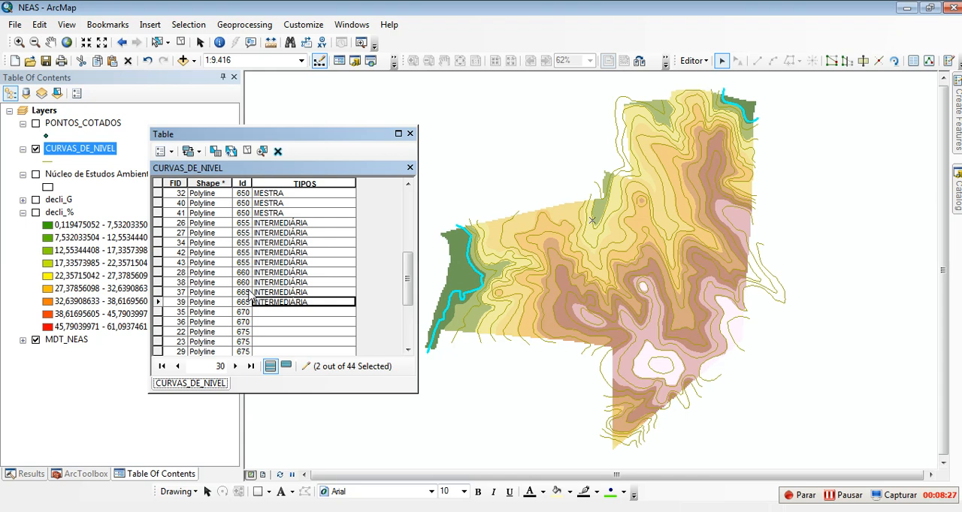
pyautogui.click(265, 312)
pyautogui.hotkey('ctrl', 'v')
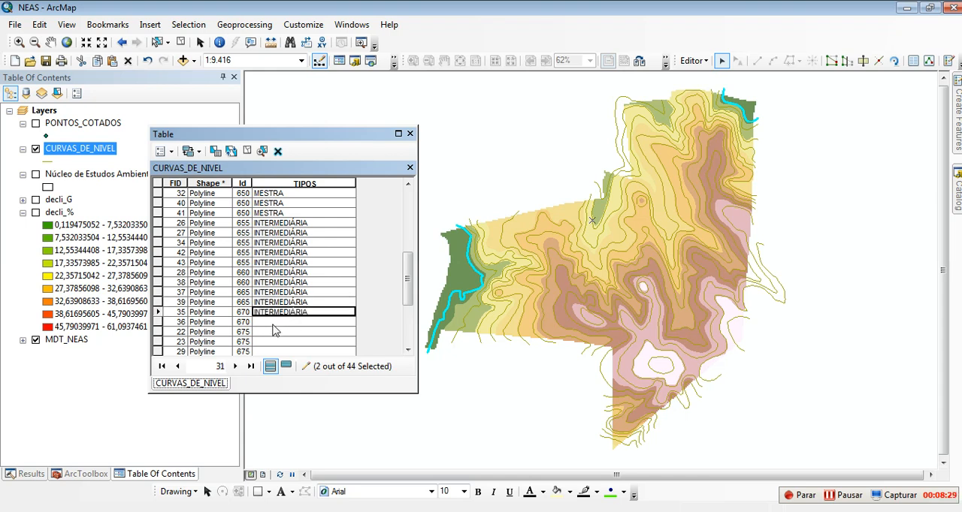
pyautogui.click(273, 323)
pyautogui.hotkey('ctrl', 'v')
# Step: Set TIPOS to MESTRA for the four contour records with Id 675
pyautogui.scroll(-2, 273, 324)
pyautogui.click(274, 273)
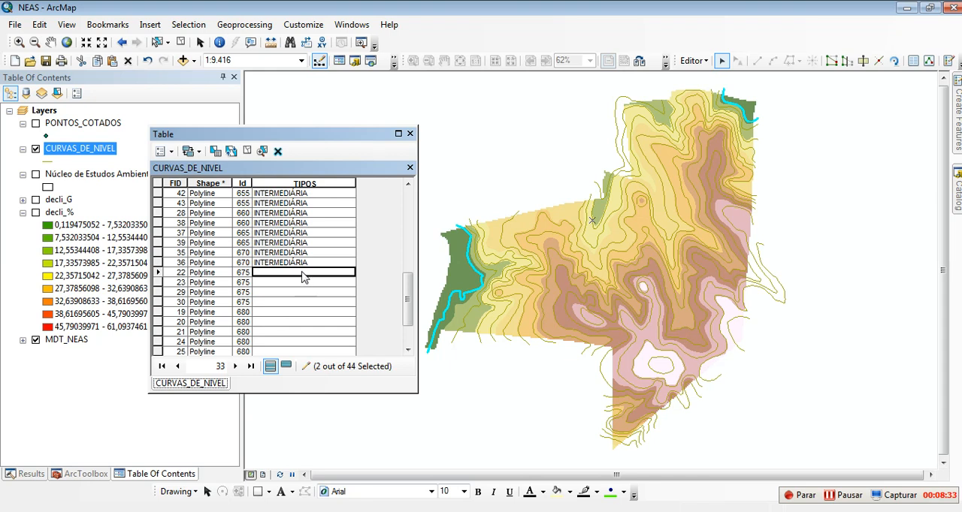
pyautogui.scroll(3, 304, 278)
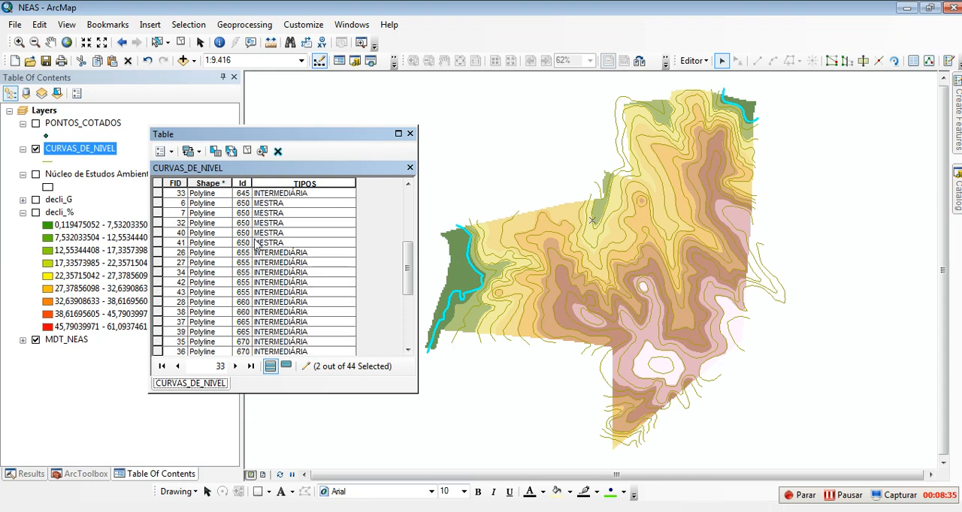
pyautogui.scroll(-1, 258, 246)
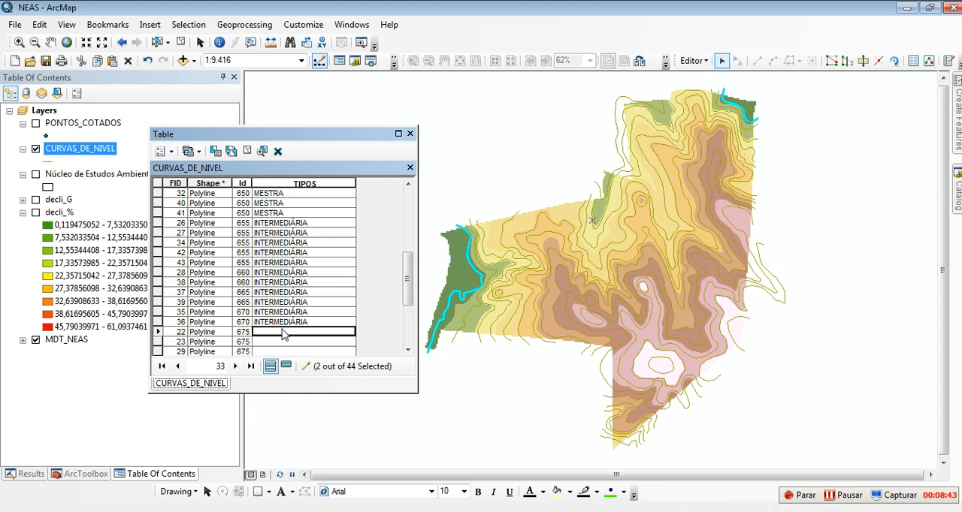
pyautogui.write('MESTR')
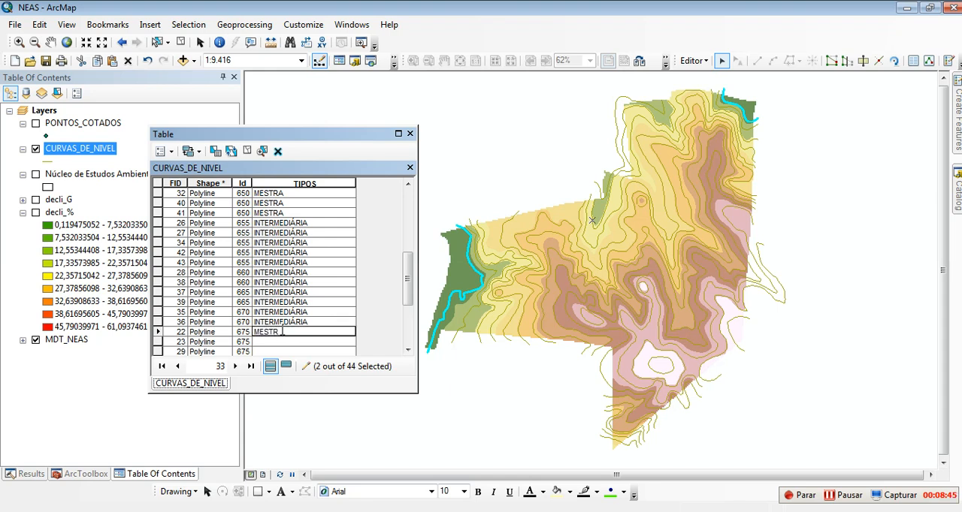
pyautogui.click(296, 292)
pyautogui.click(284, 331)
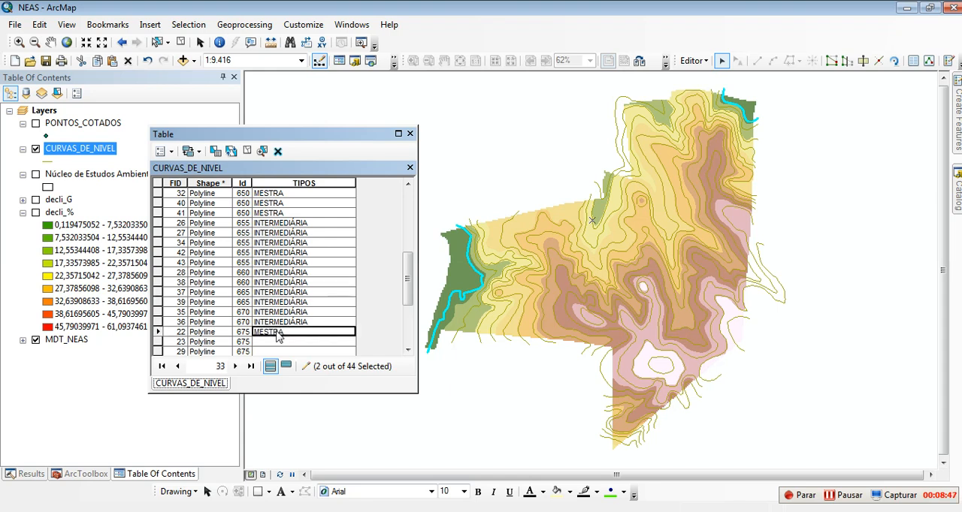
pyautogui.scroll(-2, 284, 319)
pyautogui.click(285, 284)
pyautogui.hotkey('ctrl', 'v')
pyautogui.click(288, 293)
pyautogui.hotkey('ctrl', 'v')
pyautogui.click(291, 302)
pyautogui.hotkey('ctrl', 'v')
# Step: Copy the INTERMEDIÁRIA value from an Id 670 record into TIPOS for the five contour records with Id 680
pyautogui.scroll(-2, 293, 300)
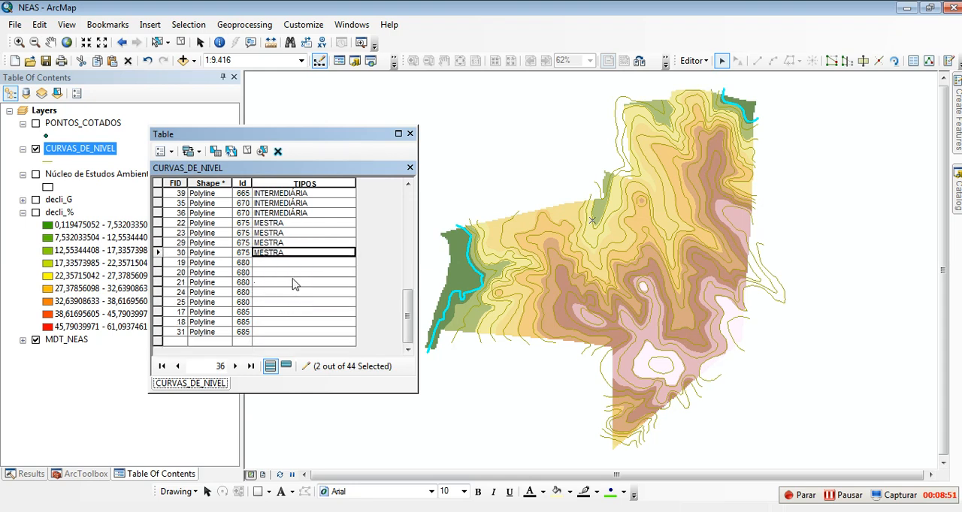
pyautogui.click(286, 204)
pyautogui.click(272, 263)
pyautogui.hotkey('ctrl', 'v')
pyautogui.click(271, 272)
pyautogui.hotkey('ctrl', 'v')
pyautogui.click(271, 281)
pyautogui.hotkey('ctrl', 'v')
pyautogui.click(272, 291)
pyautogui.hotkey('ctrl', 'v')
pyautogui.click(270, 301)
pyautogui.hotkey('ctrl', 'v')
# Step: Set TIPOS to INTERMEDIÁRIA for the three contour records with Id 685
pyautogui.click(267, 311)
pyautogui.hotkey('ctrl', 'v')
pyautogui.click(266, 322)
pyautogui.hotkey('ctrl', 'v')
pyautogui.click(265, 334)
pyautogui.write('V')
pyautogui.hotkey('ctrl', 'v')
pyautogui.click(281, 303)
# Step: Save the edits, stop the edit session and close the CURVAS_DE_NIVEL attribute table
pyautogui.scroll(10, 288, 260)
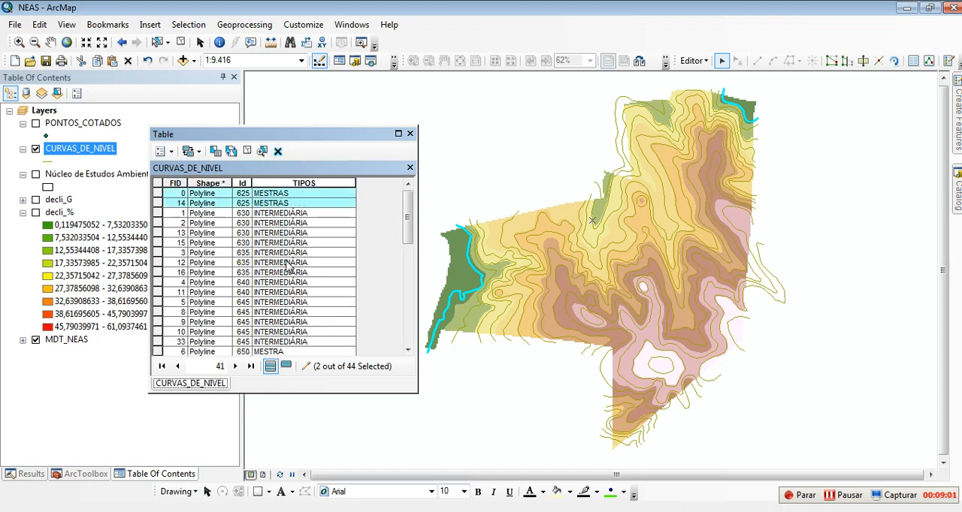
pyautogui.click(695, 62)
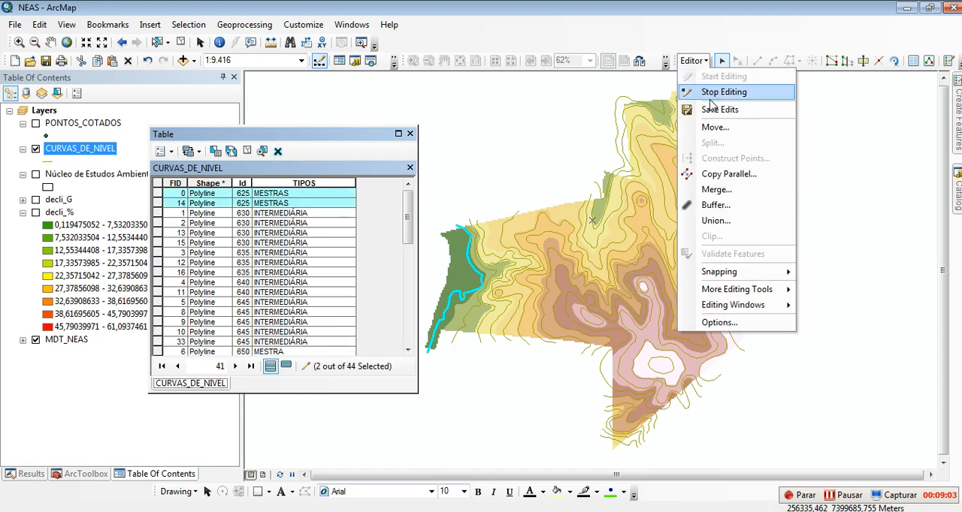
pyautogui.click(714, 109)
pyautogui.click(694, 63)
pyautogui.click(723, 92)
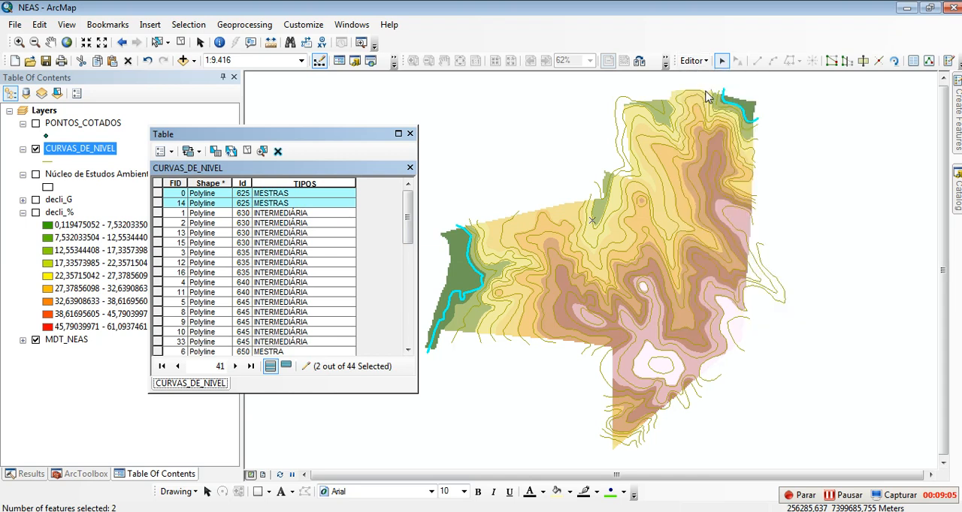
pyautogui.click(410, 134)
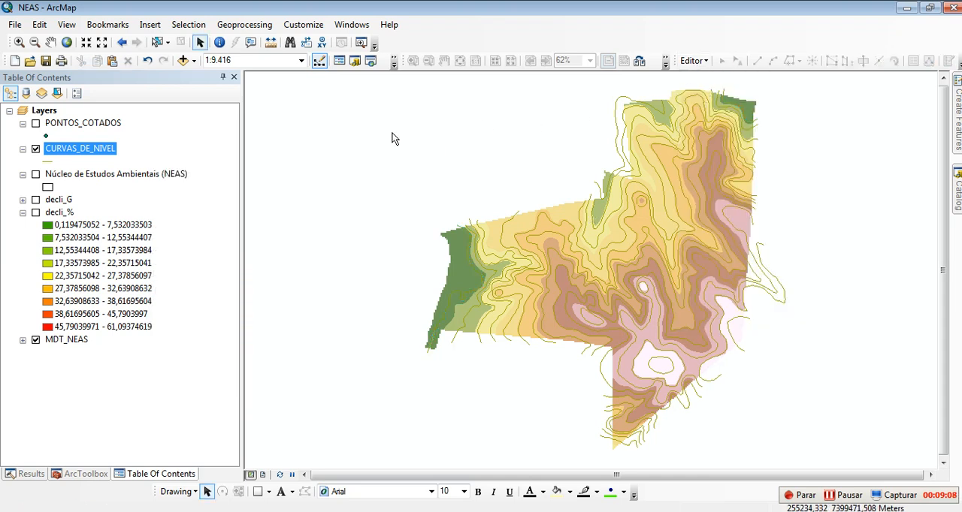
# Step: Set TIPOS as the label field of the CURVAS_DE_NIVEL layer and turn on its feature labels
pyautogui.rightClick(78, 153)
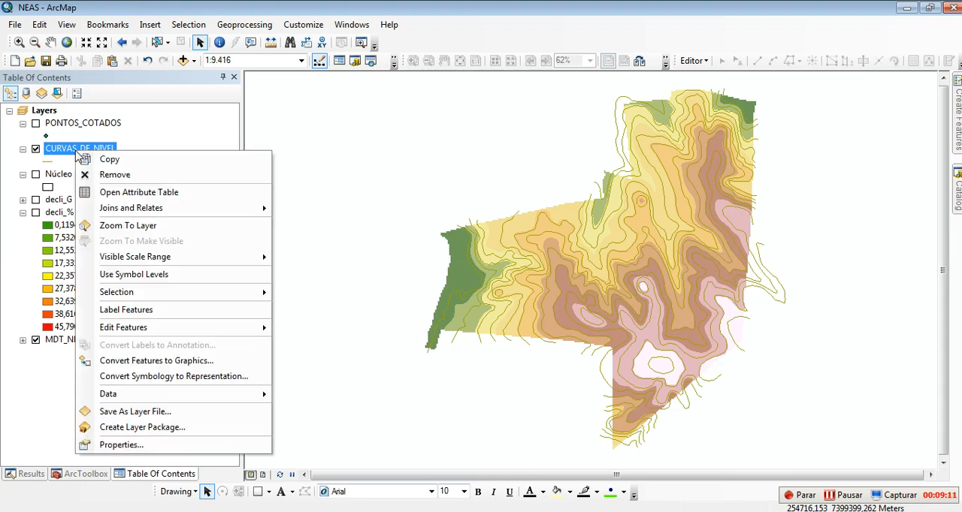
pyautogui.click(121, 445)
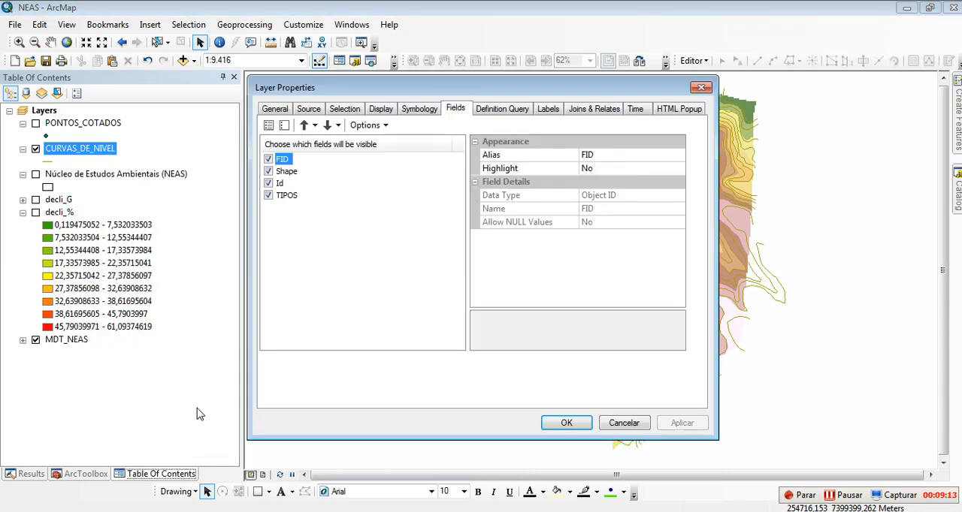
pyautogui.click(548, 113)
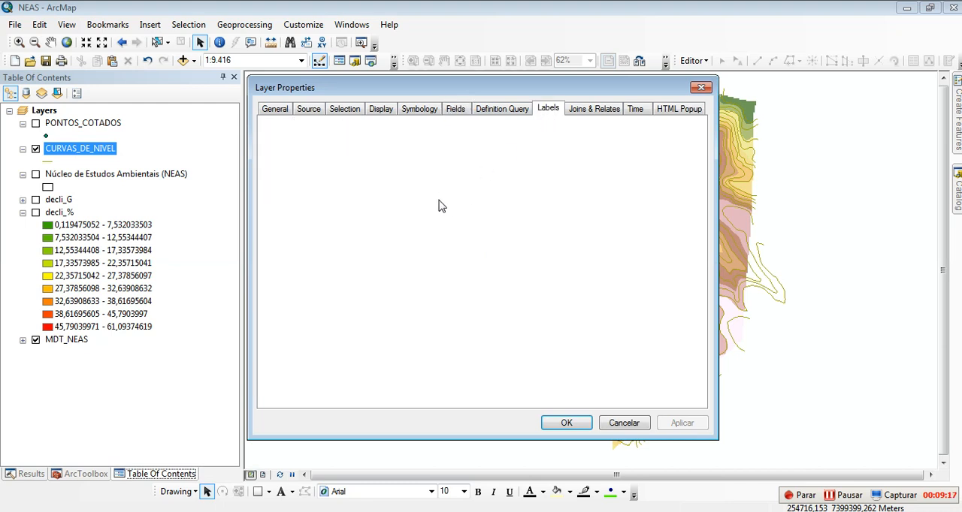
pyautogui.click(540, 221)
pyautogui.click(440, 253)
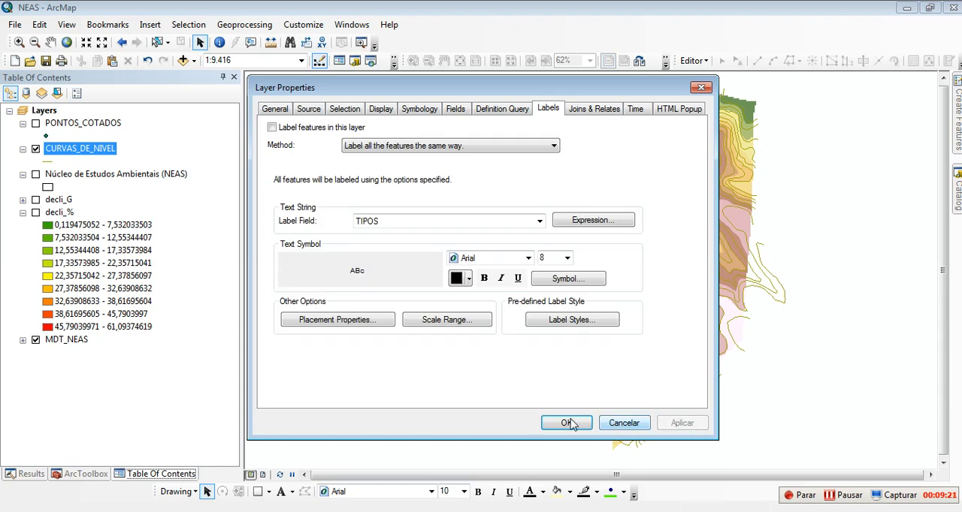
pyautogui.click(567, 423)
pyautogui.rightClick(75, 151)
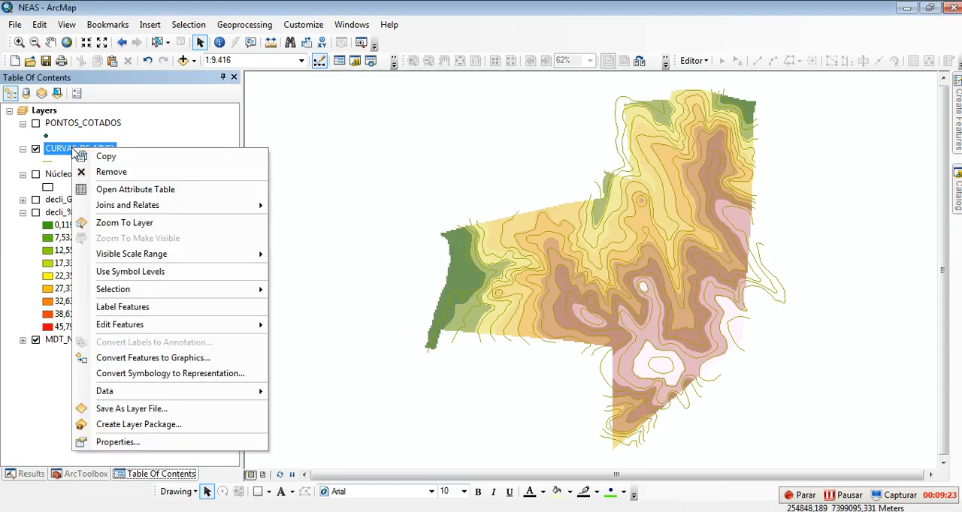
pyautogui.click(124, 310)
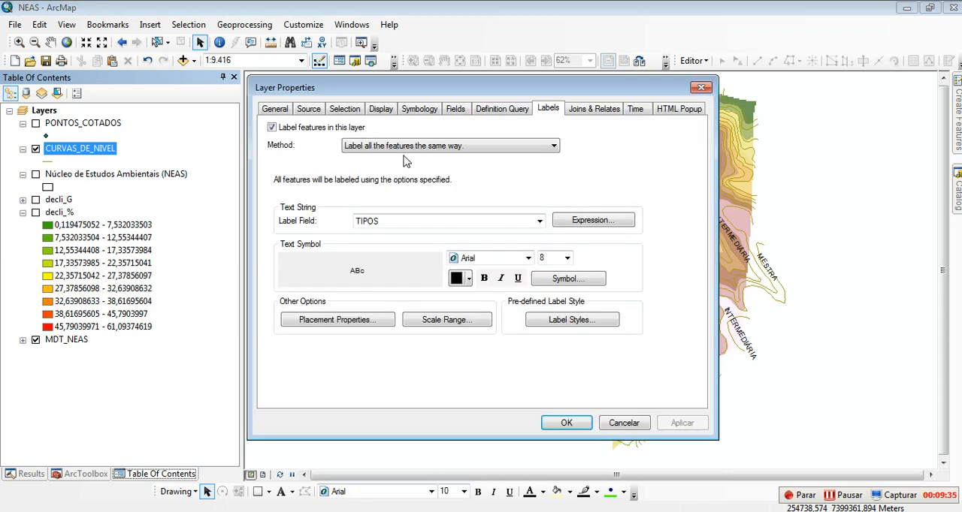
pyautogui.click(421, 113)
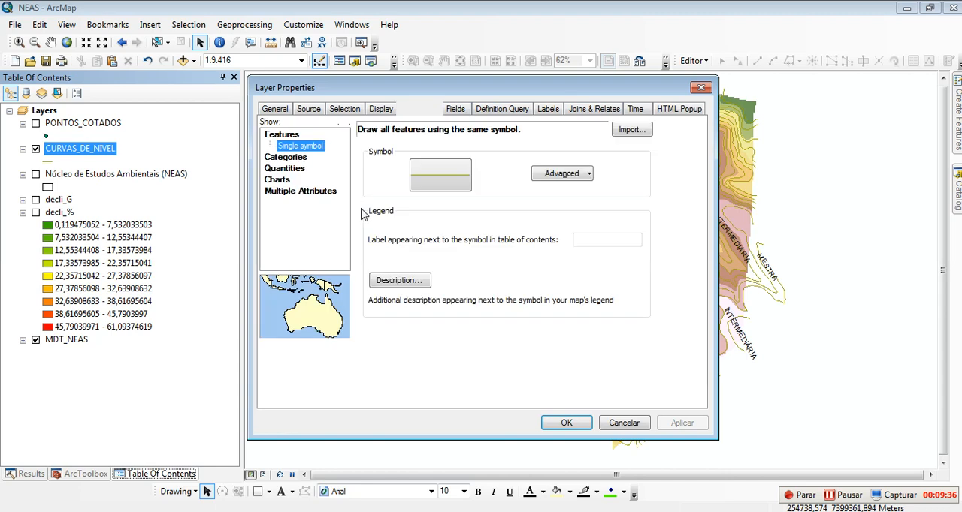
pyautogui.click(287, 159)
pyautogui.click(379, 159)
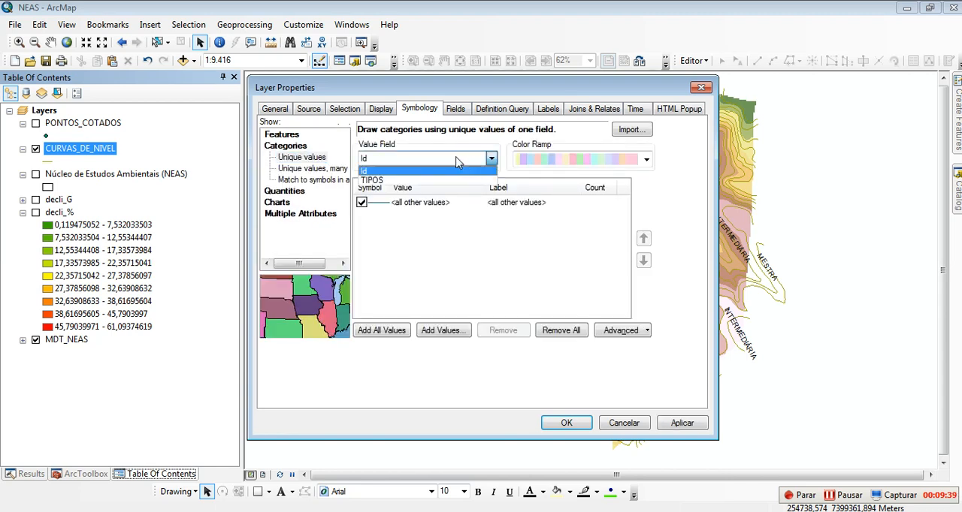
pyautogui.click(375, 181)
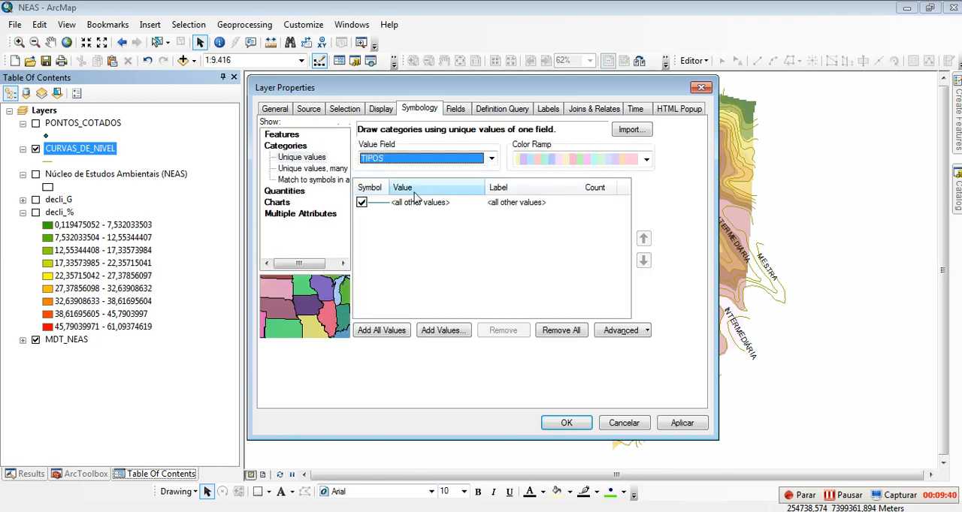
pyautogui.click(383, 331)
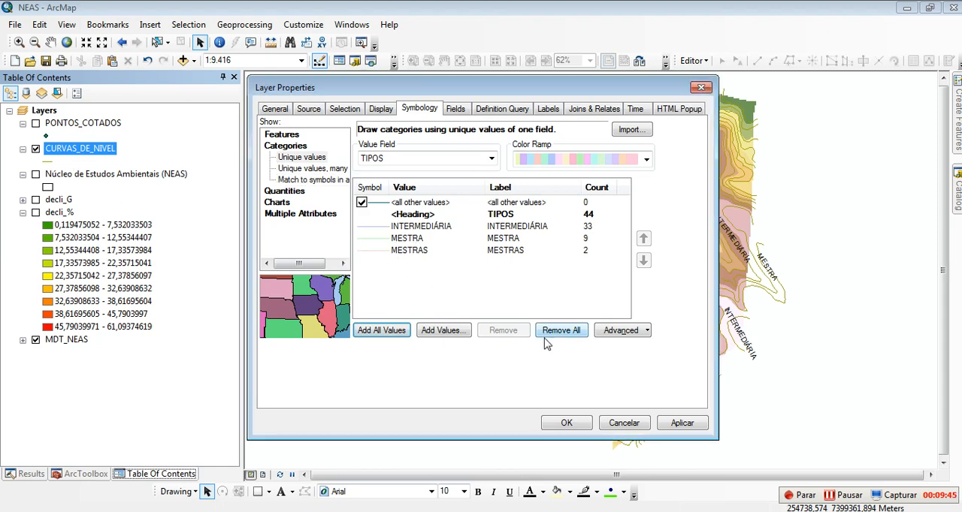
pyautogui.click(623, 423)
# Step: Open the CURVAS_DE_NIVEL attribute table, look through the TIPOS values and start an edit session
pyautogui.rightClick(93, 143)
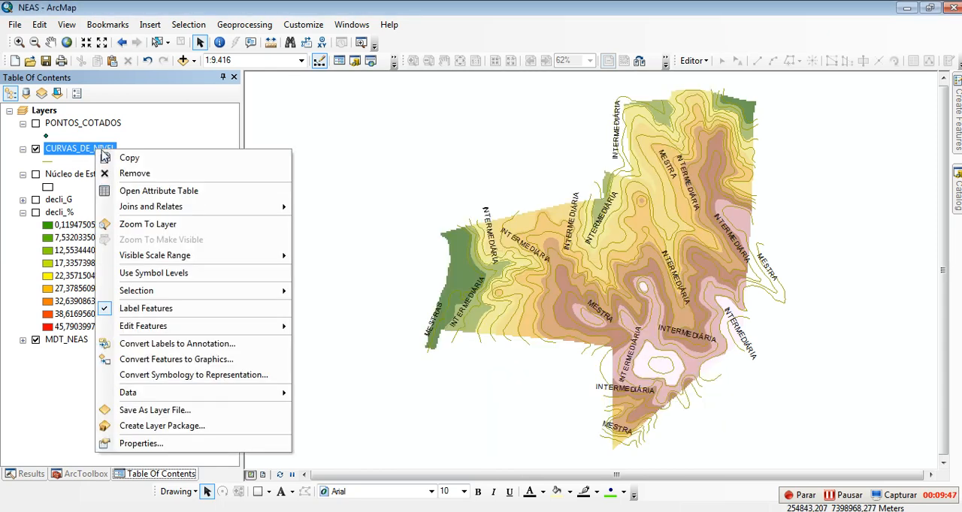
pyautogui.click(162, 192)
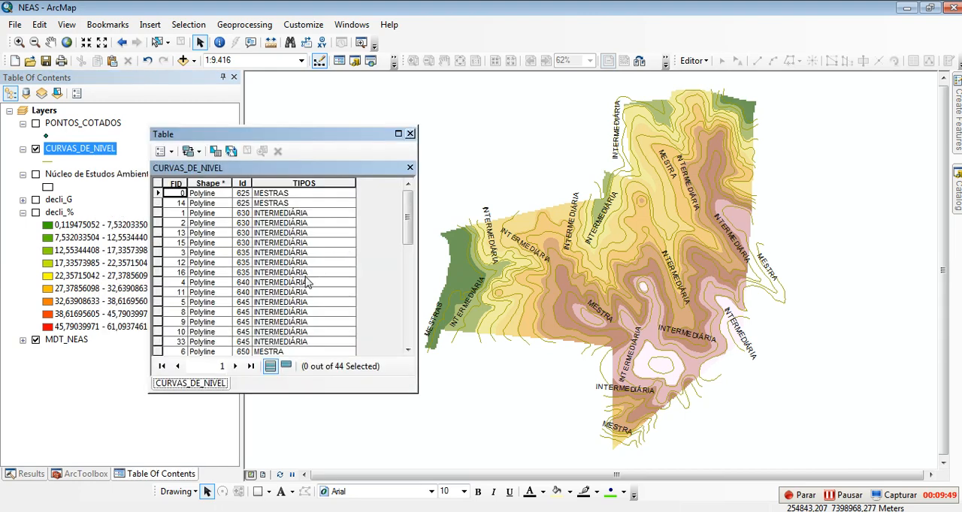
pyautogui.scroll(-9, 304, 276)
pyautogui.scroll(9, 304, 281)
pyautogui.click(299, 196)
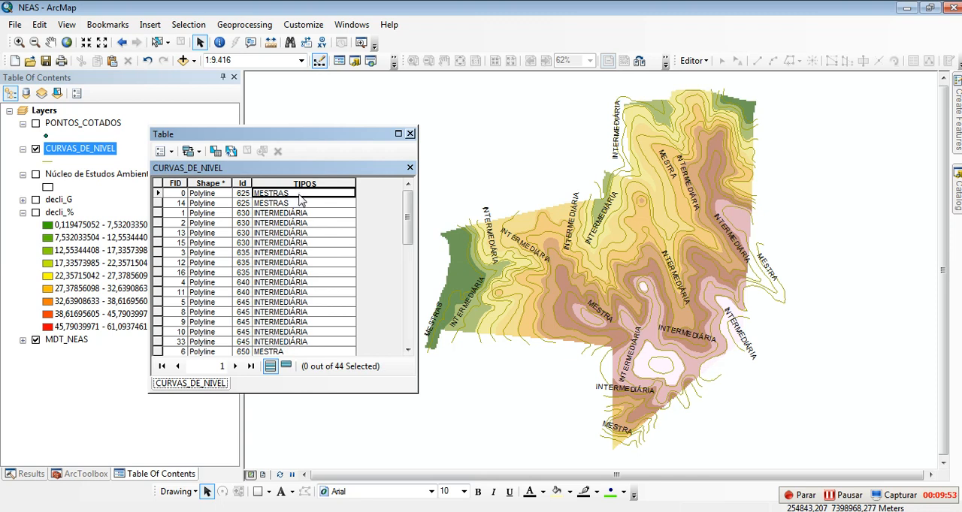
pyautogui.click(691, 60)
pyautogui.click(696, 79)
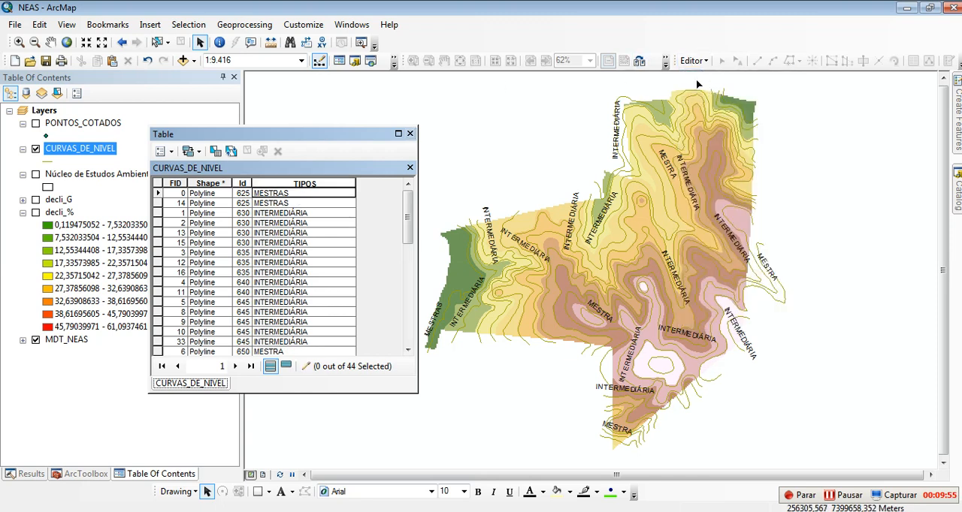
# Step: Correct TIPOS to MESTRA for the two contour records with Id 625 and check the remaining records
pyautogui.click(308, 194)
pyautogui.click(307, 194)
pyautogui.press('BackSpace')
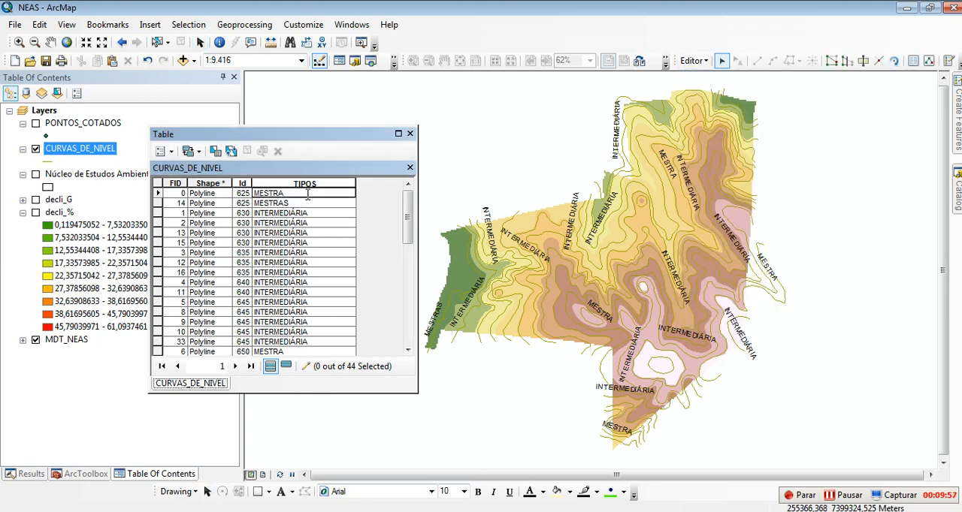
pyautogui.click(308, 202)
pyautogui.press('BackSpace')
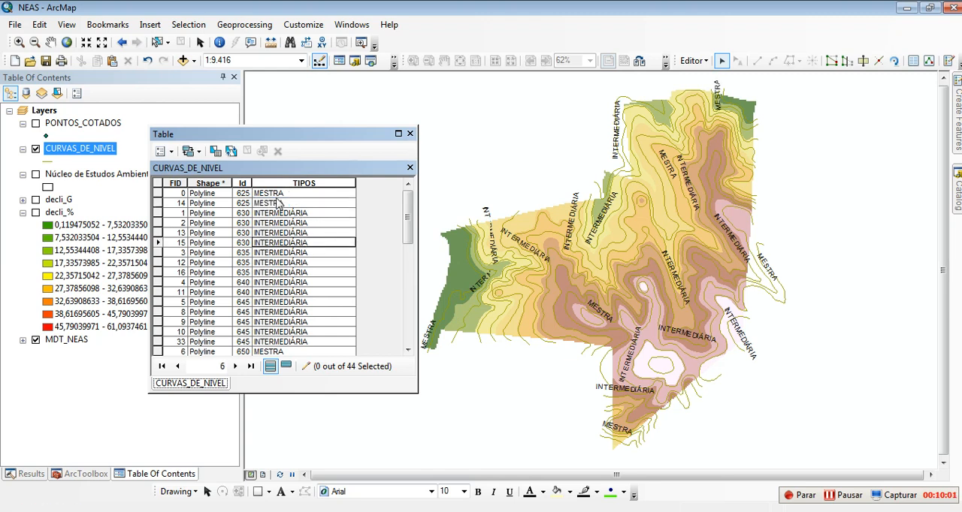
pyautogui.scroll(-8, 293, 301)
pyautogui.scroll(3, 282, 331)
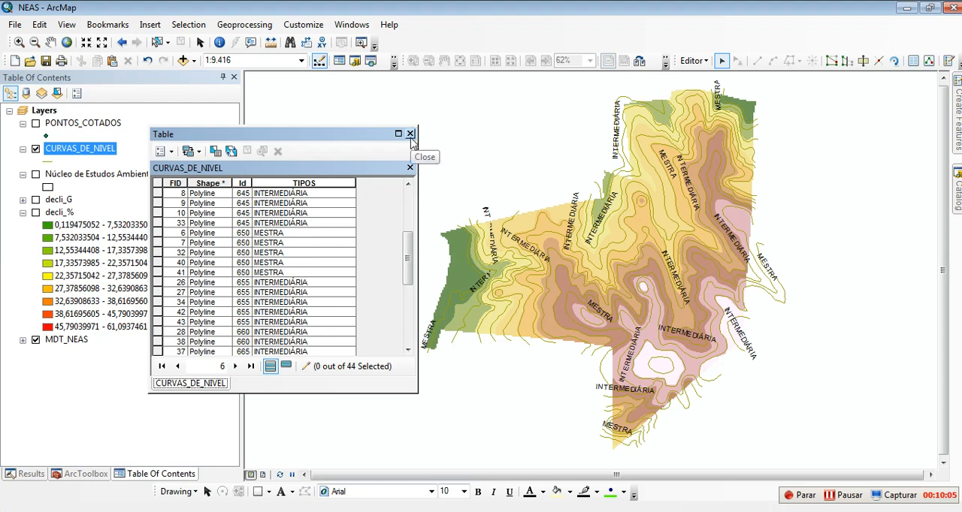
# Step: Close the CURVAS_DE_NIVEL attribute table and save the edits
pyautogui.click(410, 134)
pyautogui.click(693, 60)
pyautogui.click(761, 90)
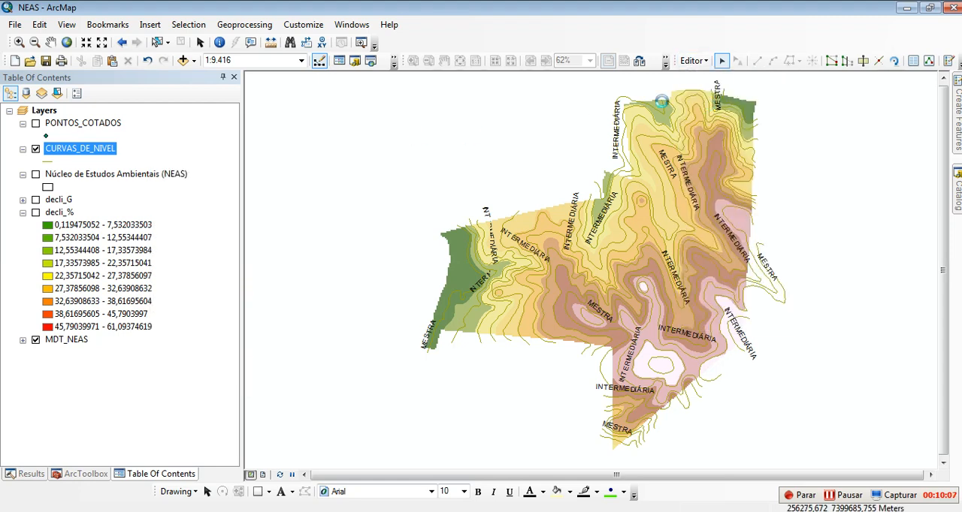
# Step: Symbolize CURVAS_DE_NIVEL by unique values of the TIPOS field, adding all values and switching off <all other values>
pyautogui.rightClick(69, 149)
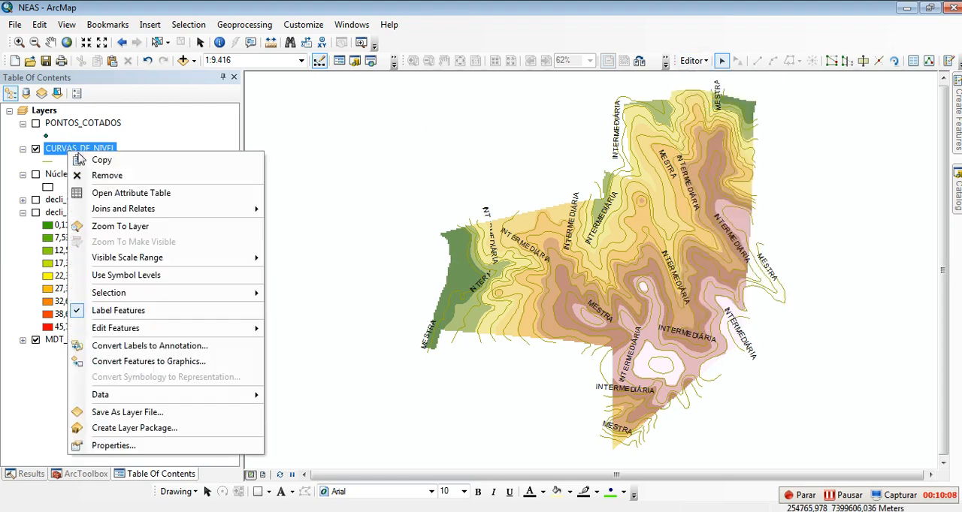
pyautogui.click(112, 446)
pyautogui.click(287, 158)
pyautogui.click(435, 158)
pyautogui.click(422, 185)
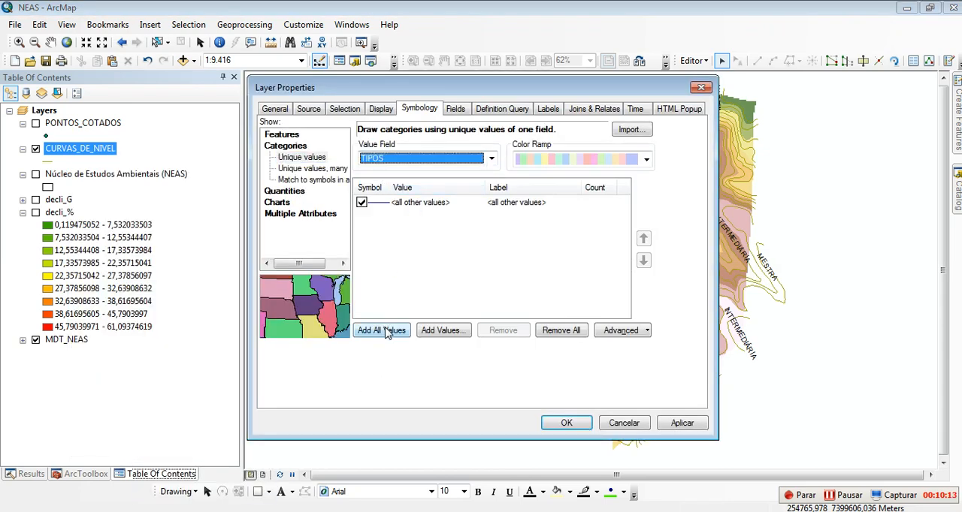
pyautogui.click(383, 331)
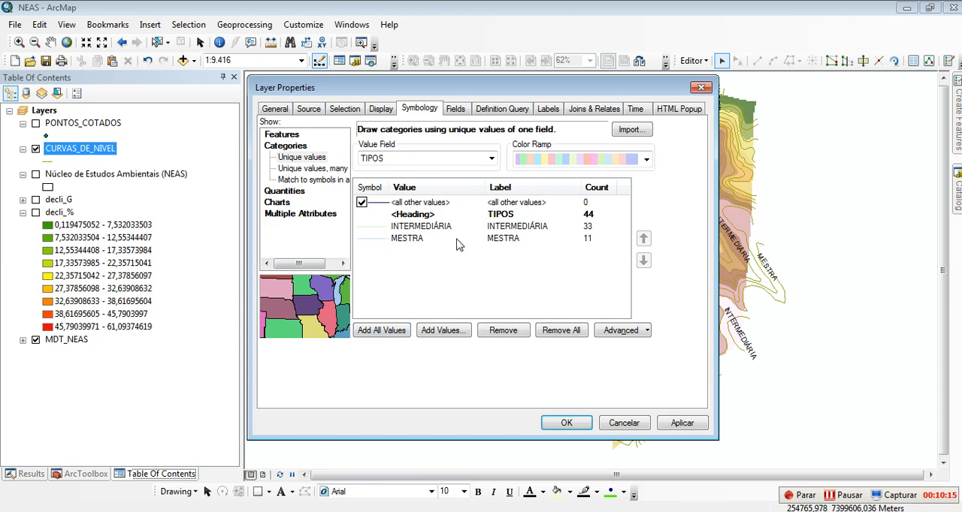
pyautogui.doubleClick(362, 203)
pyautogui.click(624, 412)
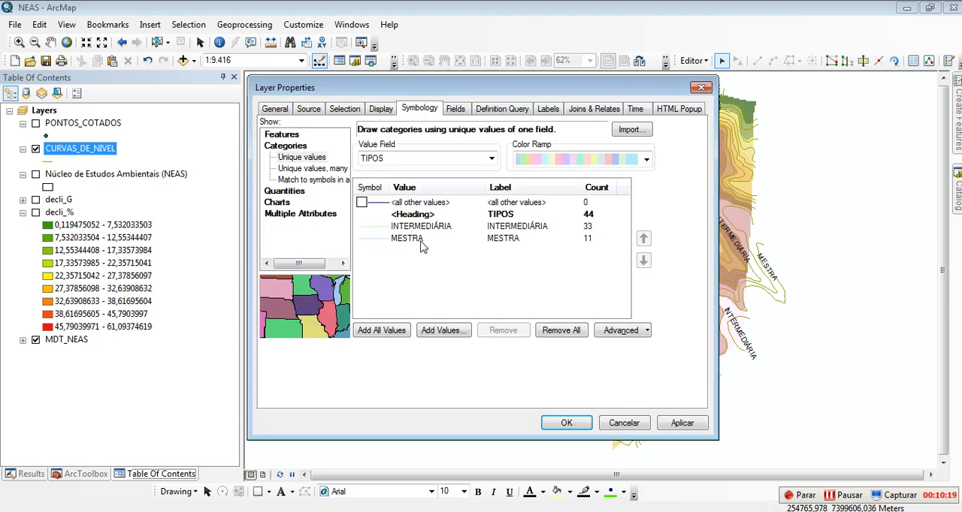
# Step: Assign the Highway Ramp symbol to INTERMEDIÁRIA and the Major Road symbol to MESTRA, and apply the contour symbology
pyautogui.doubleClick(376, 227)
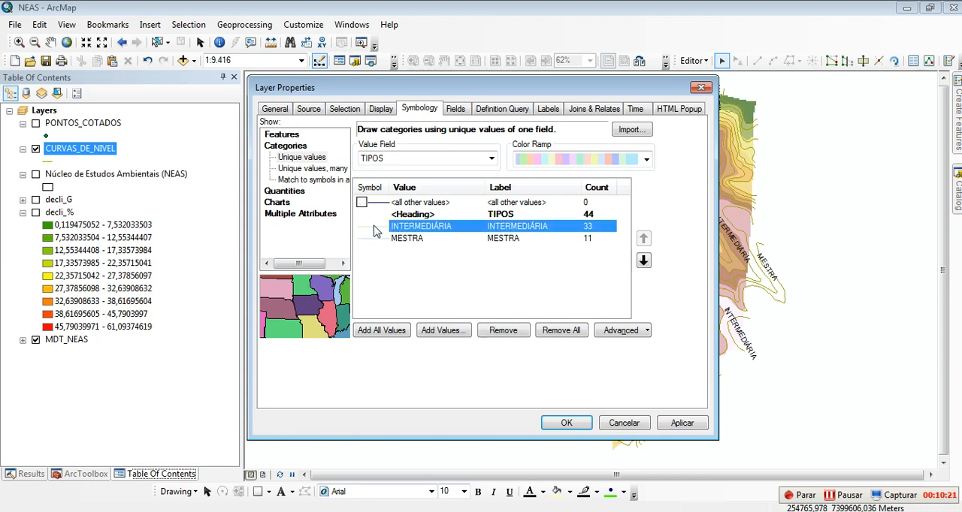
pyautogui.click(407, 194)
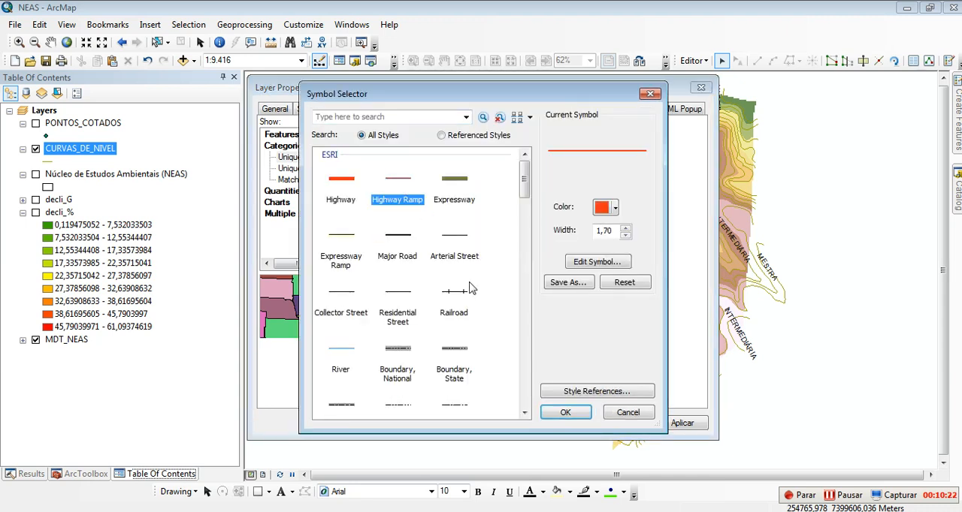
pyautogui.click(565, 412)
pyautogui.doubleClick(370, 241)
pyautogui.click(398, 241)
pyautogui.click(565, 412)
pyautogui.click(680, 423)
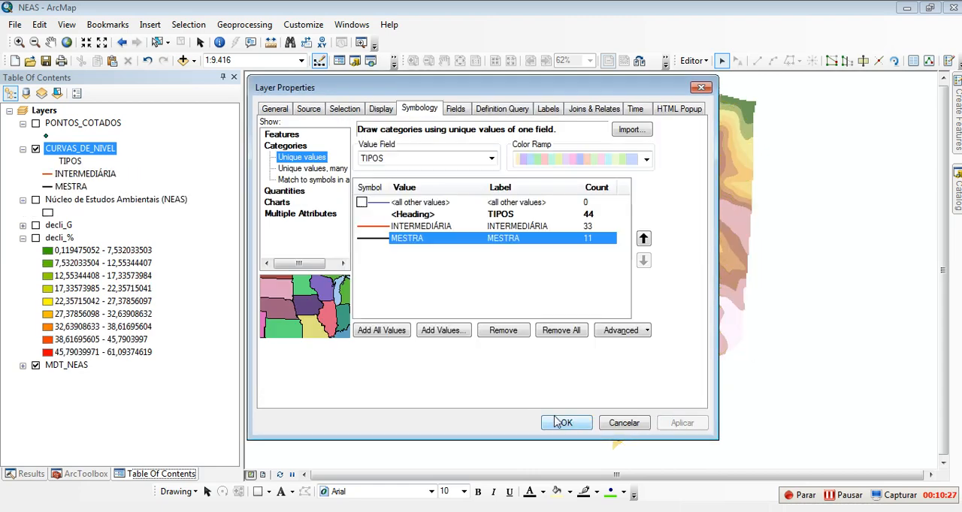
pyautogui.click(564, 422)
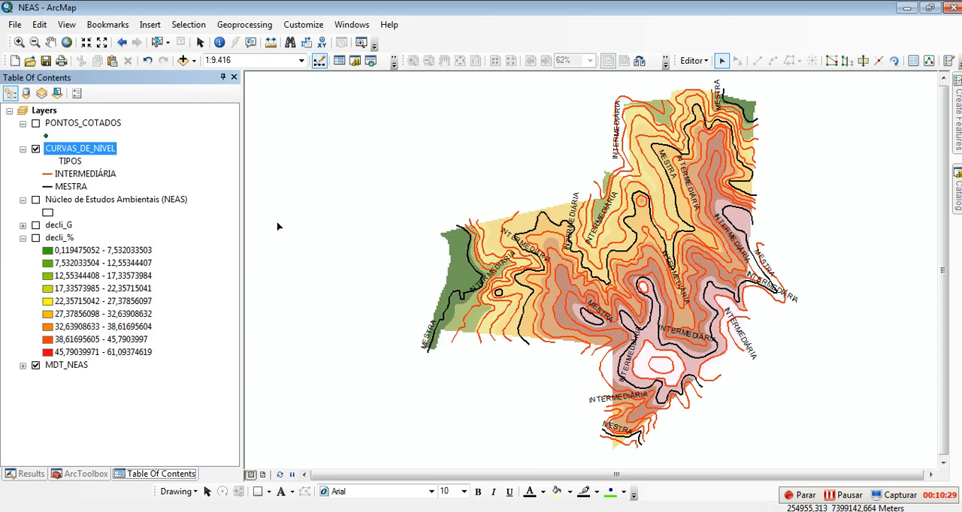
# Step: Display the contours with only the Núcleo de Estudos Ambientais (NEAS) boundary, hiding MDT_NEAS and the contour labels
pyautogui.click(35, 199)
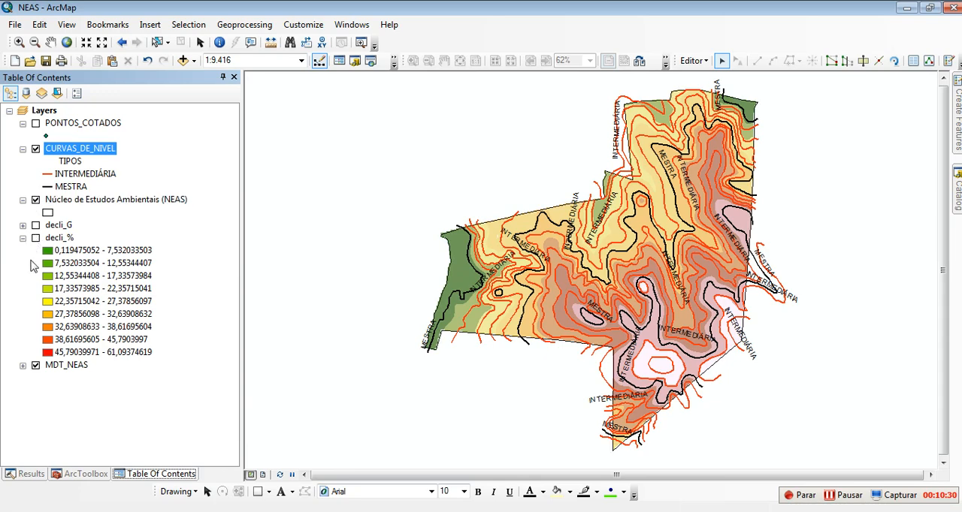
pyautogui.click(35, 365)
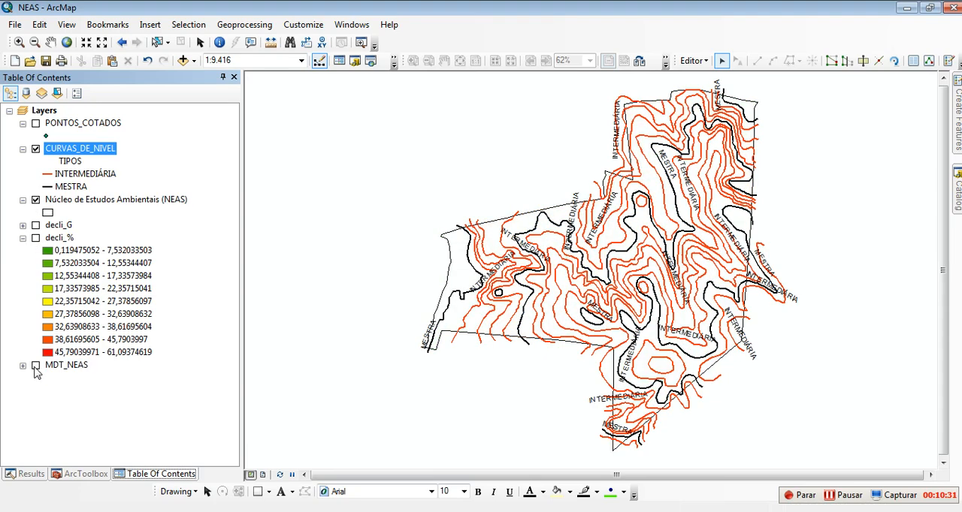
pyautogui.rightClick(70, 151)
pyautogui.click(113, 308)
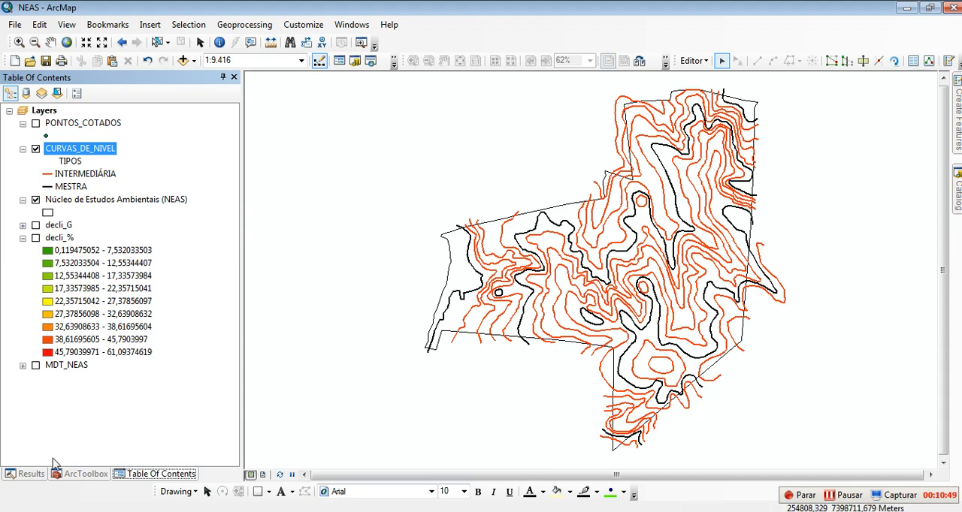
# Step: Switch to the browser, review items 3 and 4 of the PRATICA 08A assignment, and return to ArcMap
pyautogui.hotkey('alt', 'Tab')
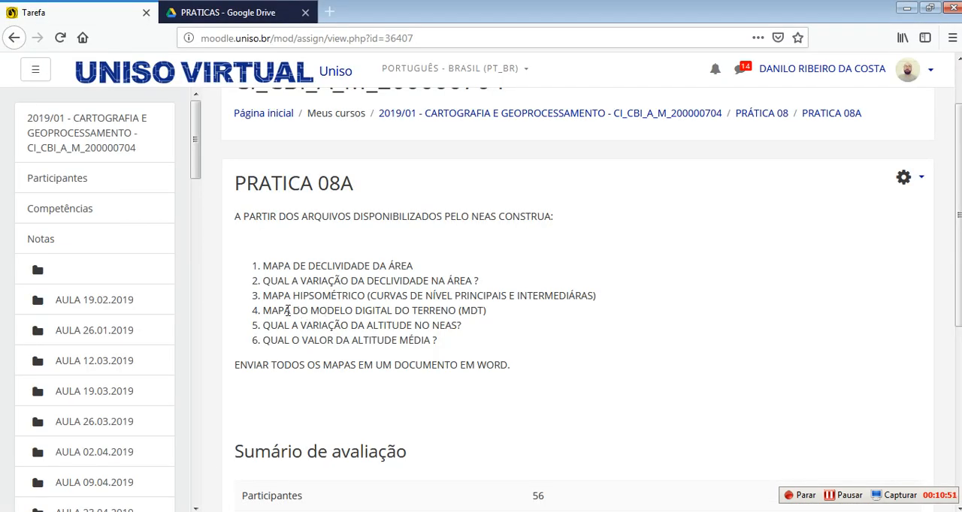
pyautogui.moveTo(272, 296); pyautogui.dragTo(477, 301)
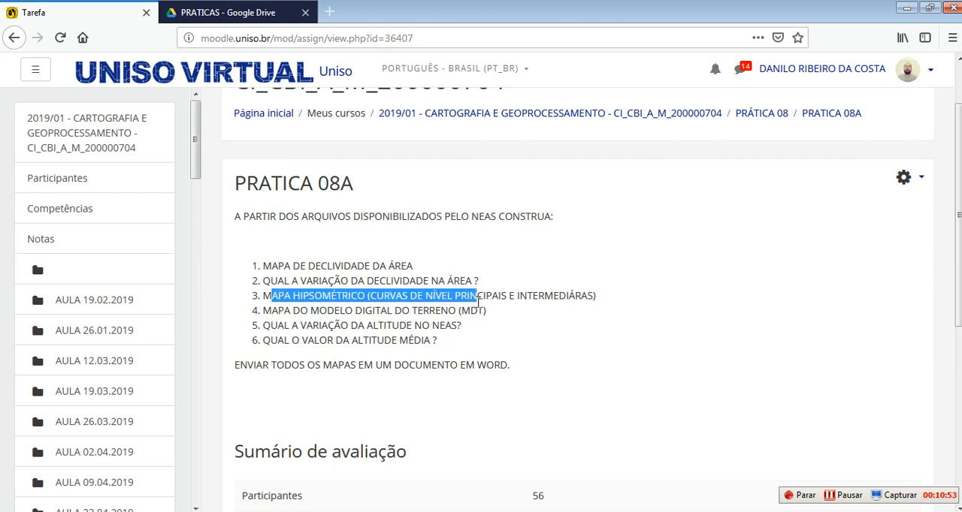
pyautogui.moveTo(271, 310); pyautogui.dragTo(496, 319)
pyautogui.hotkey('alt', 'Tab')
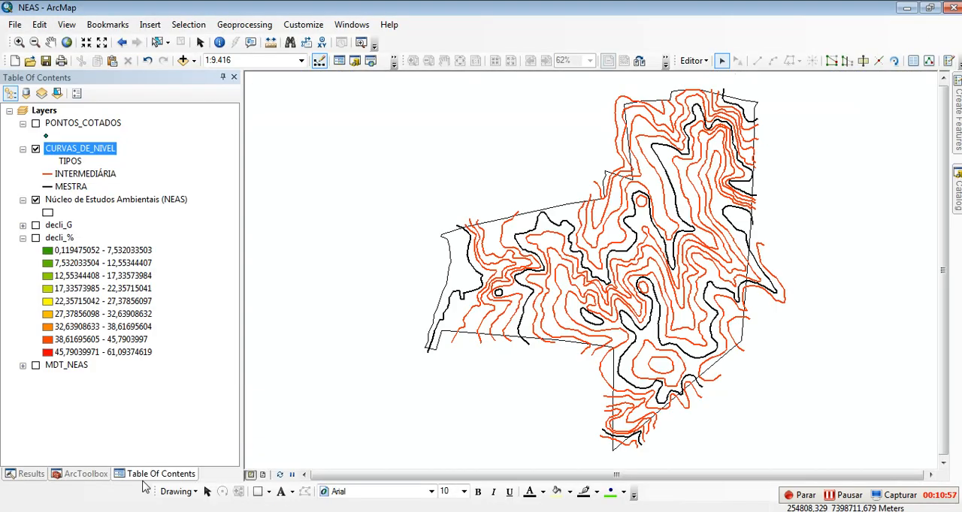
# Step: Hide CURVAS_DE_NIVEL and display the MDT_NEAS terrain model within the NEAS boundary
pyautogui.click(35, 149)
pyautogui.click(35, 365)
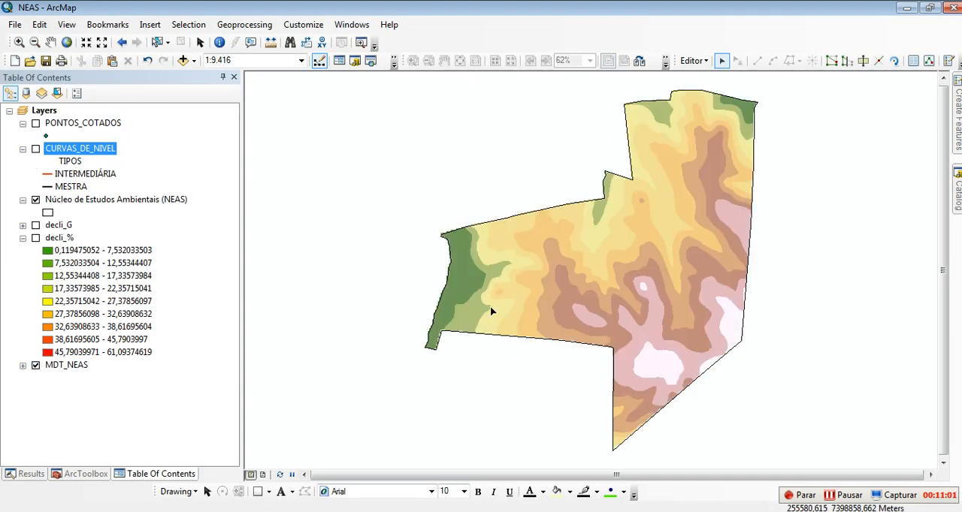
# Step: Switch to the browser to review assignment item 5 on the altitude variation in NEAS, and return to ArcMap
pyautogui.hotkey('alt', 'Tab')
pyautogui.moveTo(289, 331); pyautogui.dragTo(448, 329)
pyautogui.hotkey('alt', 'Tab')
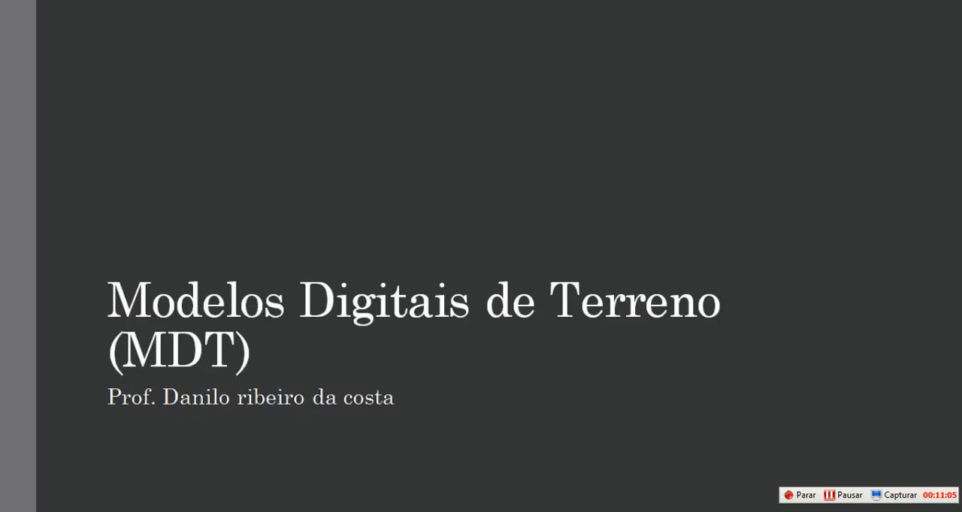
pyautogui.hotkey('alt', 'Tab')
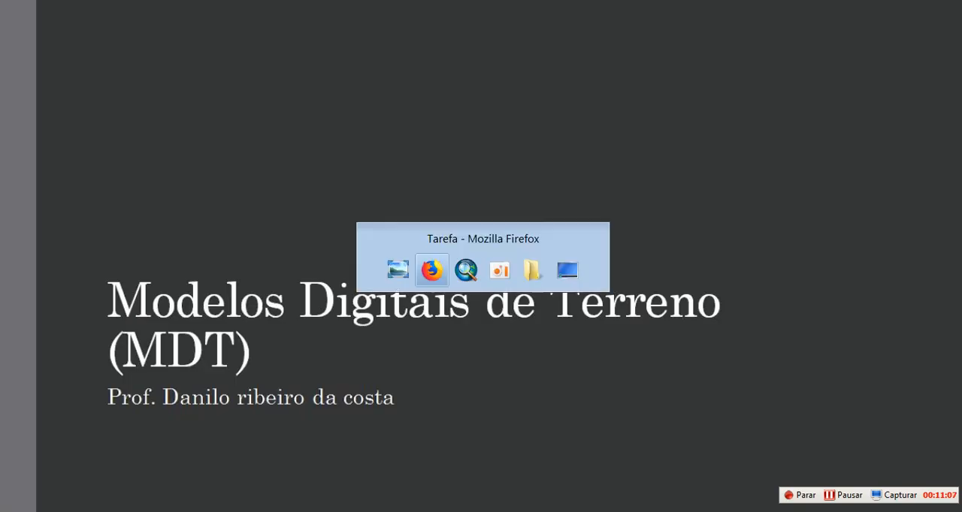
pyautogui.hotkey('alt', 'Tab')
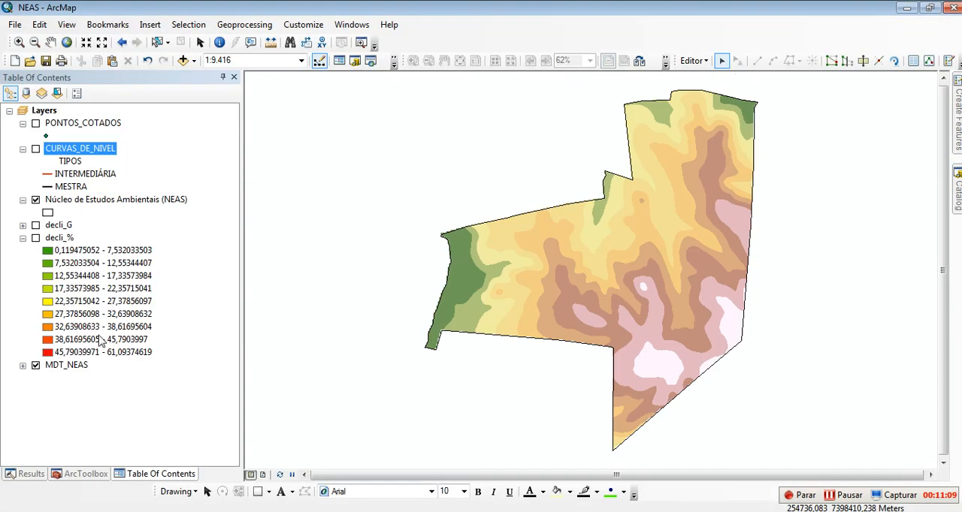
# Step: Show CURVAS_DE_NIVEL over the terrain model and expand the MDT_NEAS legend to examine its altitude classes
pyautogui.click(35, 149)
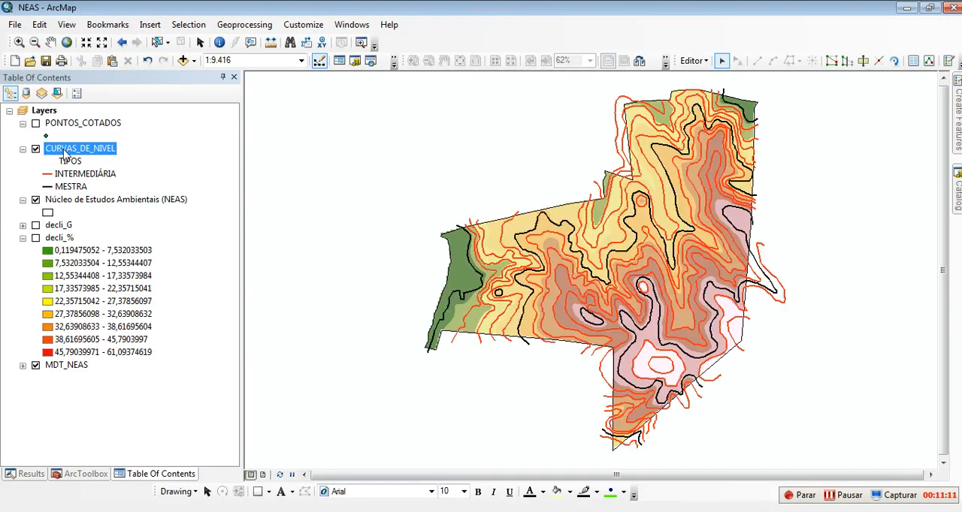
pyautogui.click(22, 365)
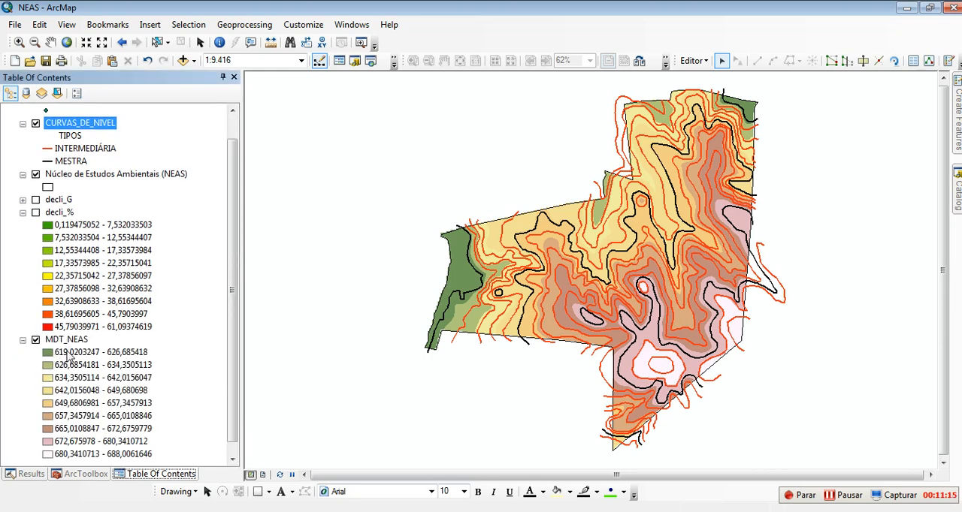
pyautogui.scroll(-1, 66, 356)
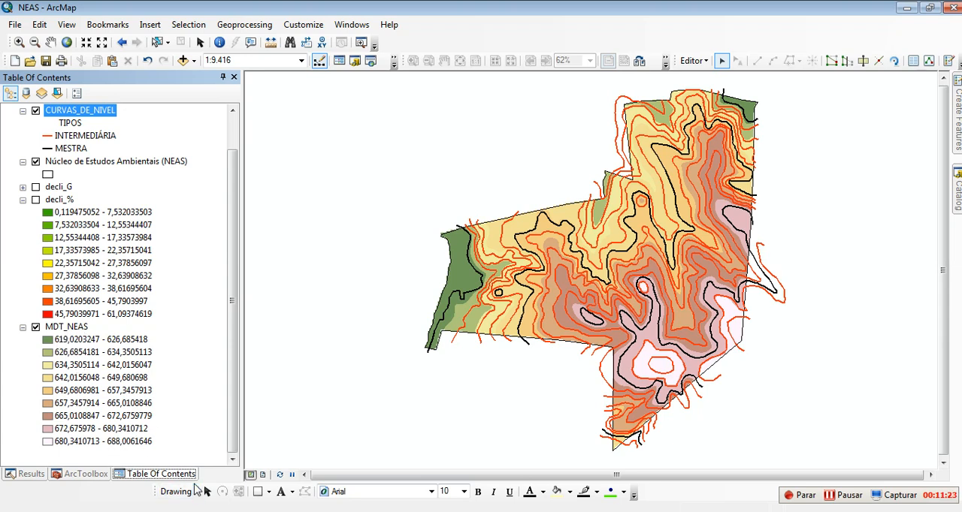
# Step: Switch to the browser and review assignment item 6 on the mean altitude value
pyautogui.click(75, 497)
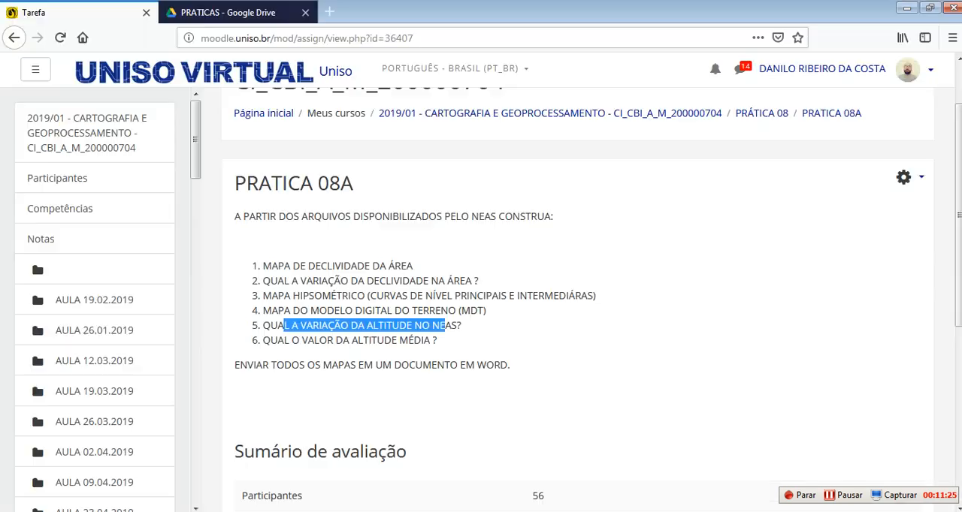
pyautogui.moveTo(307, 342); pyautogui.dragTo(398, 342)
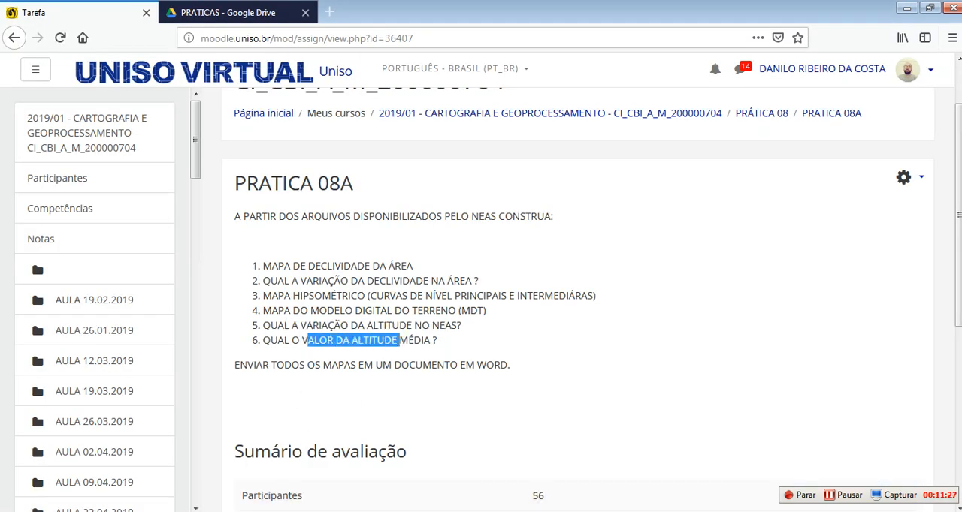
# Step: Switch back to ArcMap and collapse the legends of CURVAS_DE_NIVEL, the NEAS boundary, decli_% and MDT_NEAS
pyautogui.click(150, 509)
pyautogui.click(118, 445)
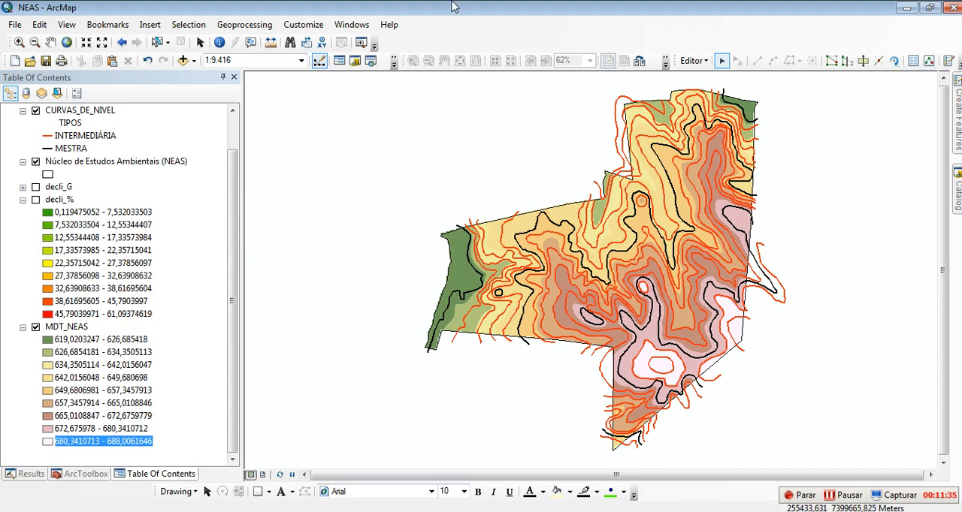
pyautogui.scroll(1, 164, 171)
pyautogui.click(22, 148)
pyautogui.click(22, 161)
pyautogui.click(23, 186)
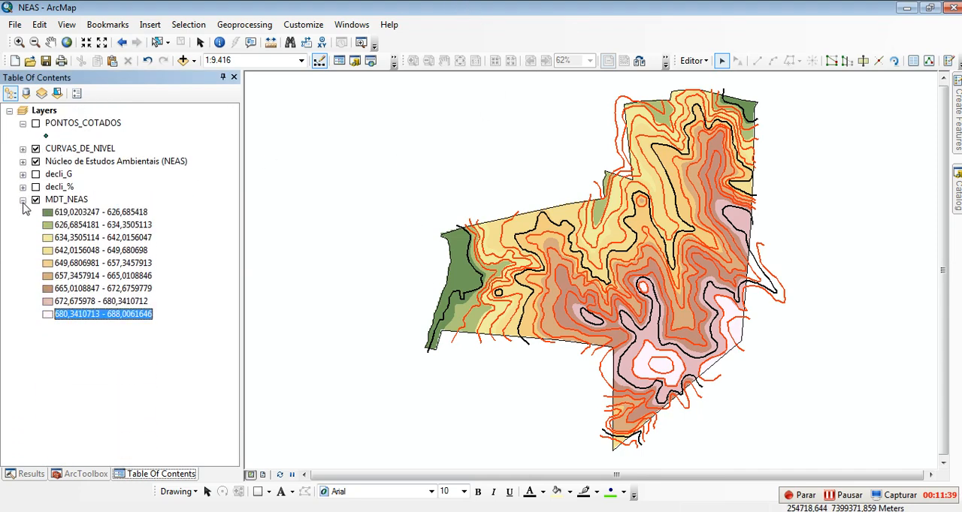
pyautogui.click(23, 199)
# Step: Hide CURVAS_DE_NIVEL, leaving the MDT_NEAS terrain model displayed with the Núcleo de Estudos Ambientais (NEAS) boundary
pyautogui.click(35, 161)
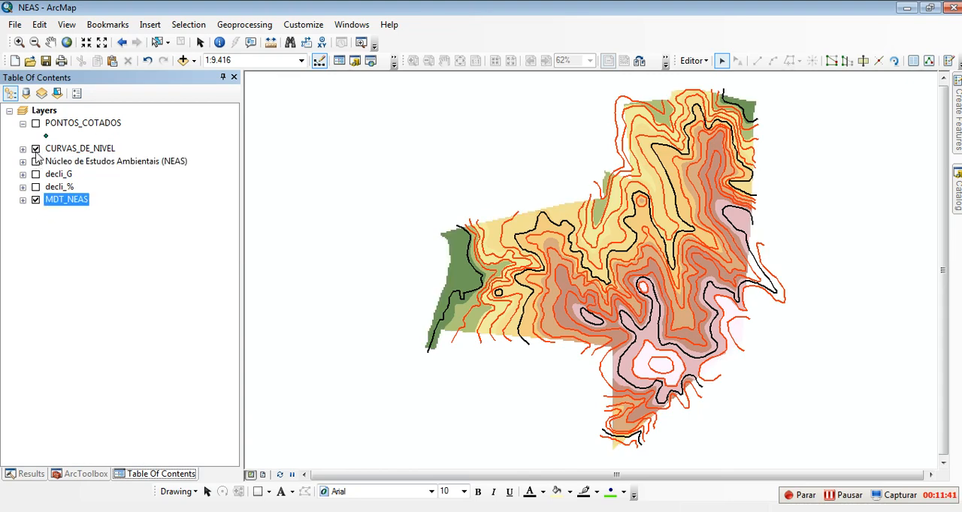
pyautogui.click(35, 149)
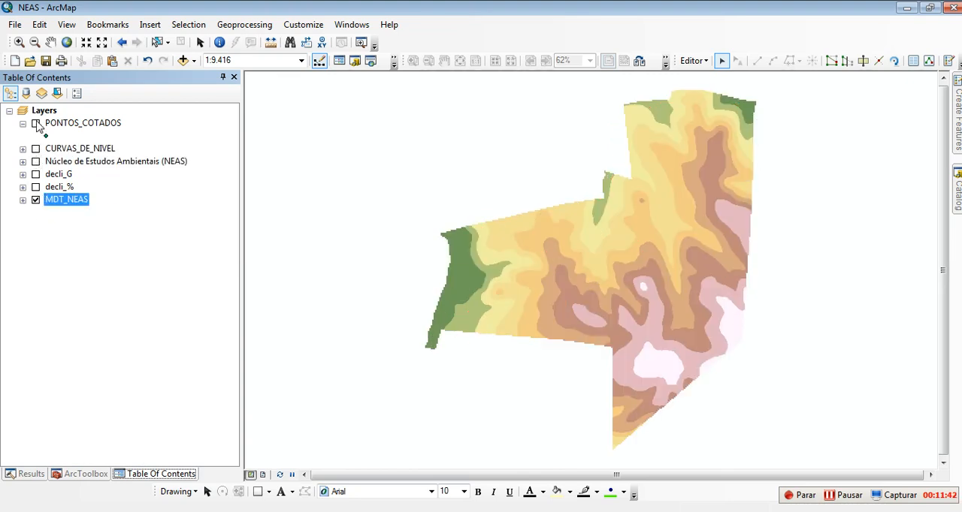
pyautogui.click(36, 161)
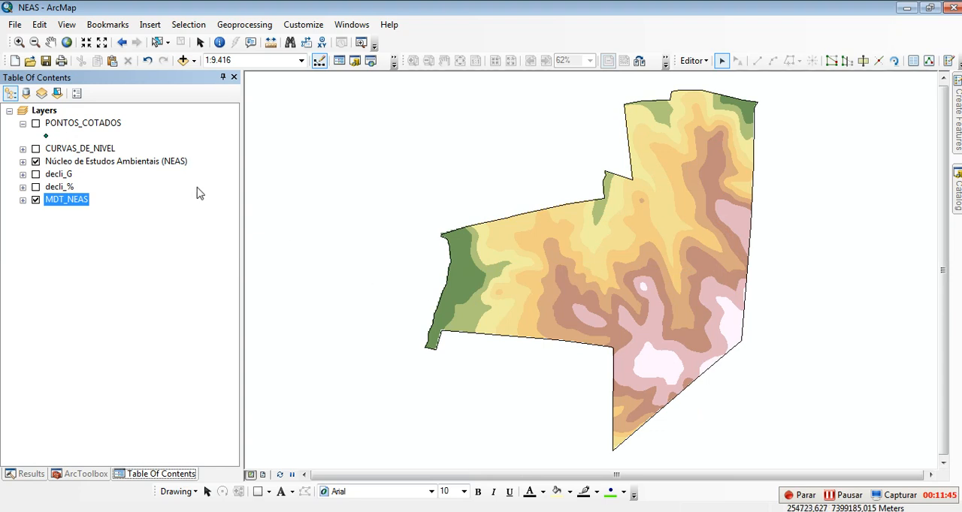
# Step: Briefly show and hide the decli_% and decli_G slope layers to review them within the NEAS boundary
pyautogui.click(42, 188)
pyautogui.click(35, 187)
pyautogui.click(35, 187)
pyautogui.click(35, 173)
pyautogui.click(36, 173)
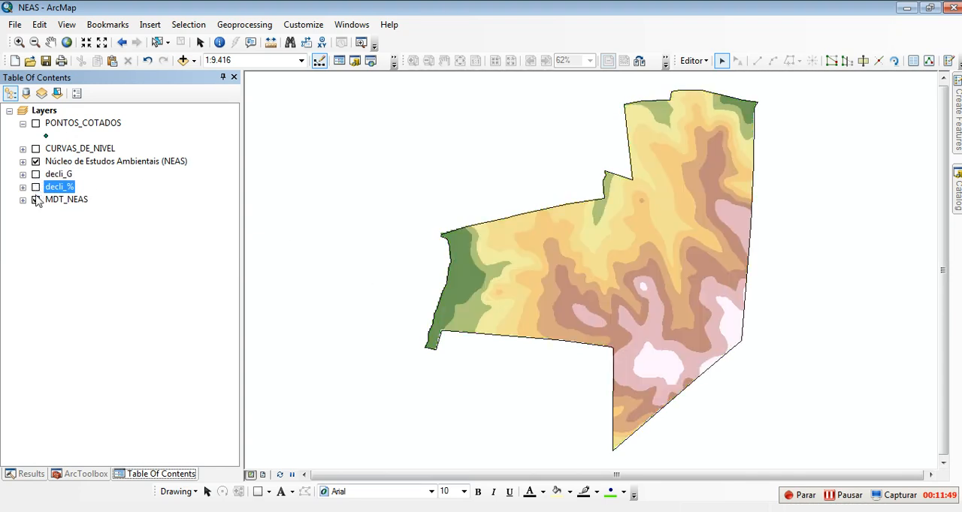